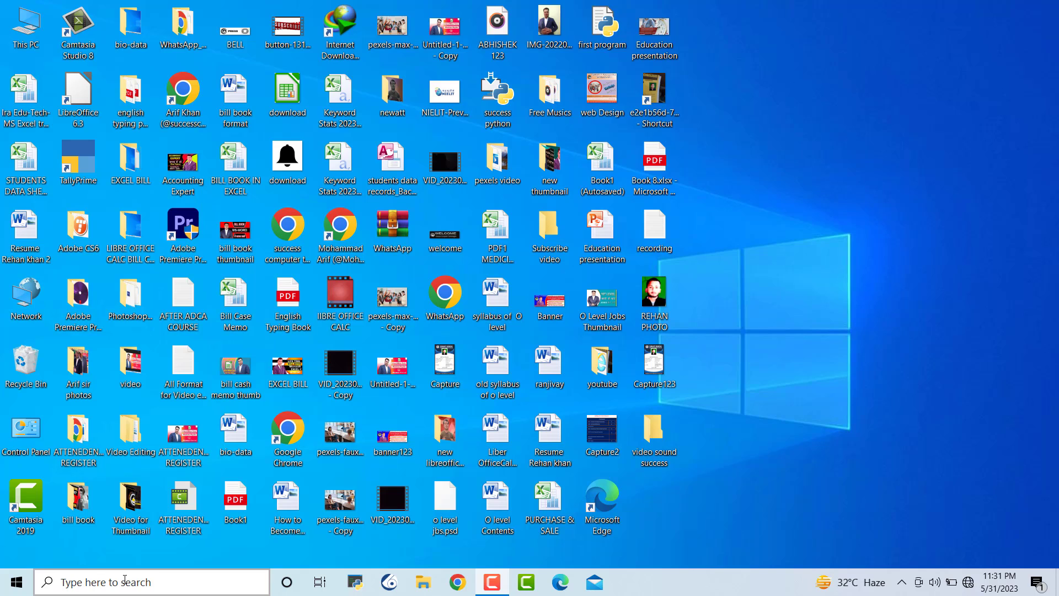
Find Microsoft Excel 2010 by searching 'excel' in Windows search and launch it
click(148, 580)
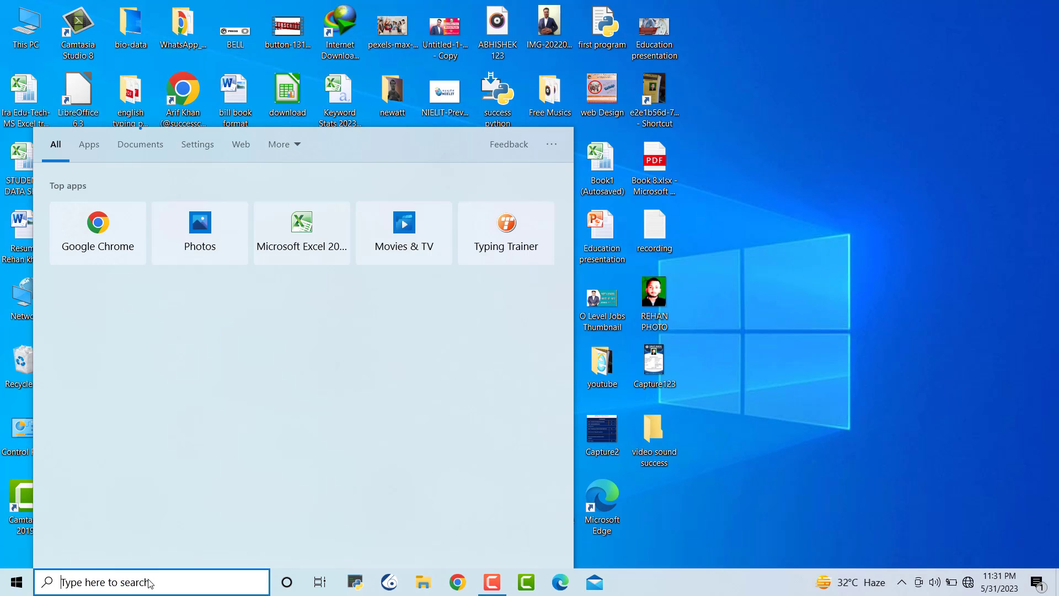
text(excel)
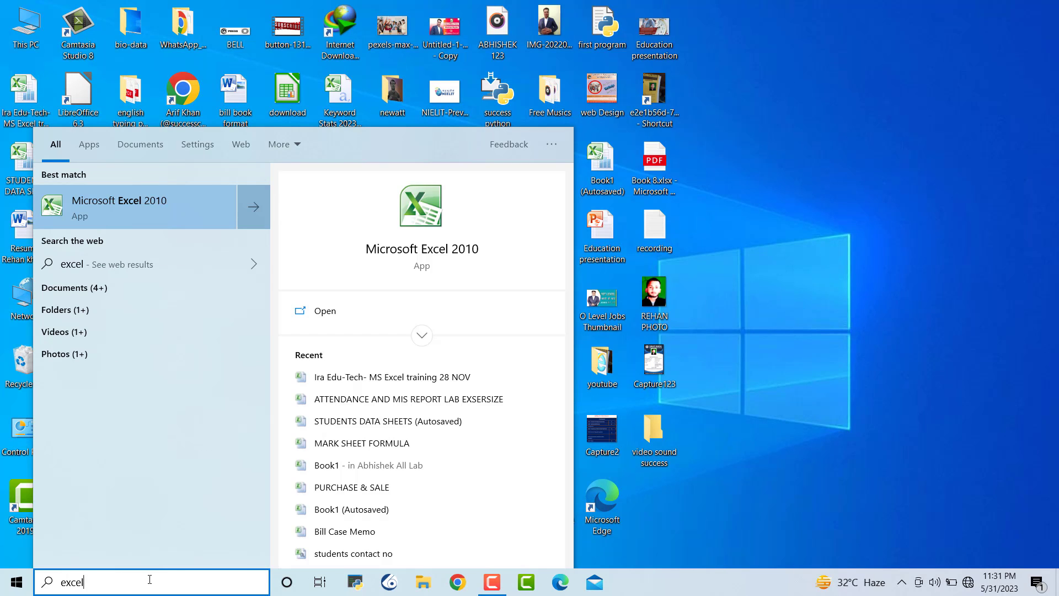
click(147, 204)
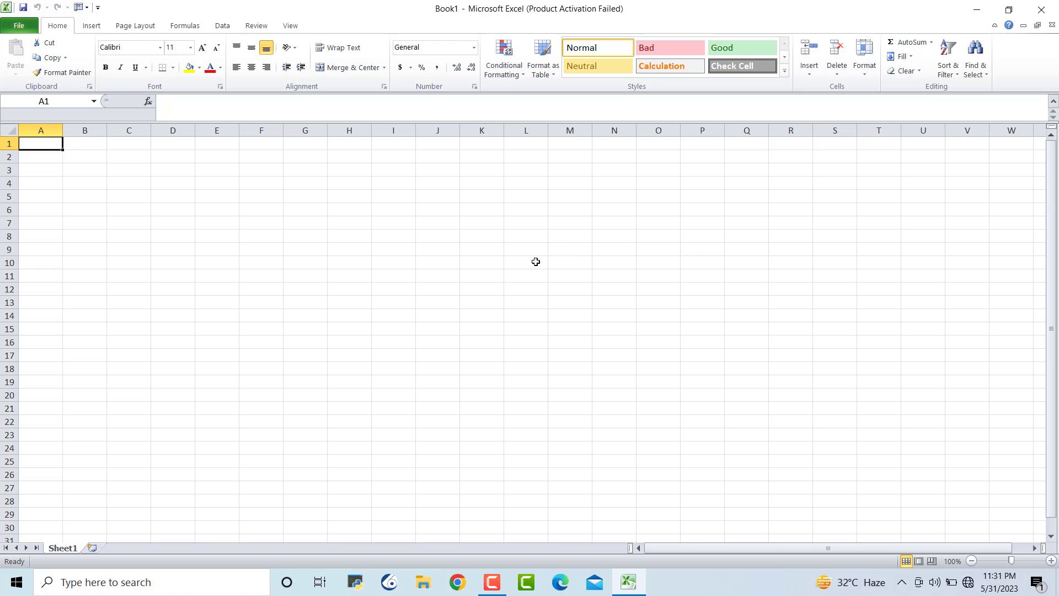
Dismiss the activation prompt and enter the heading SANDEEP ELECTRONICS in cell I1
click(688, 144)
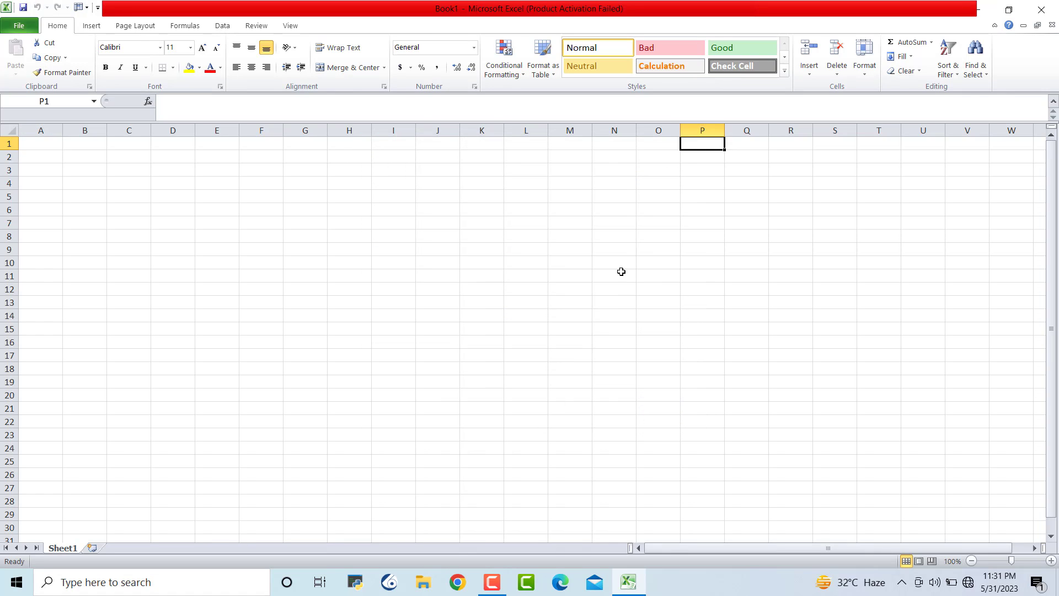
click(621, 273)
click(390, 146)
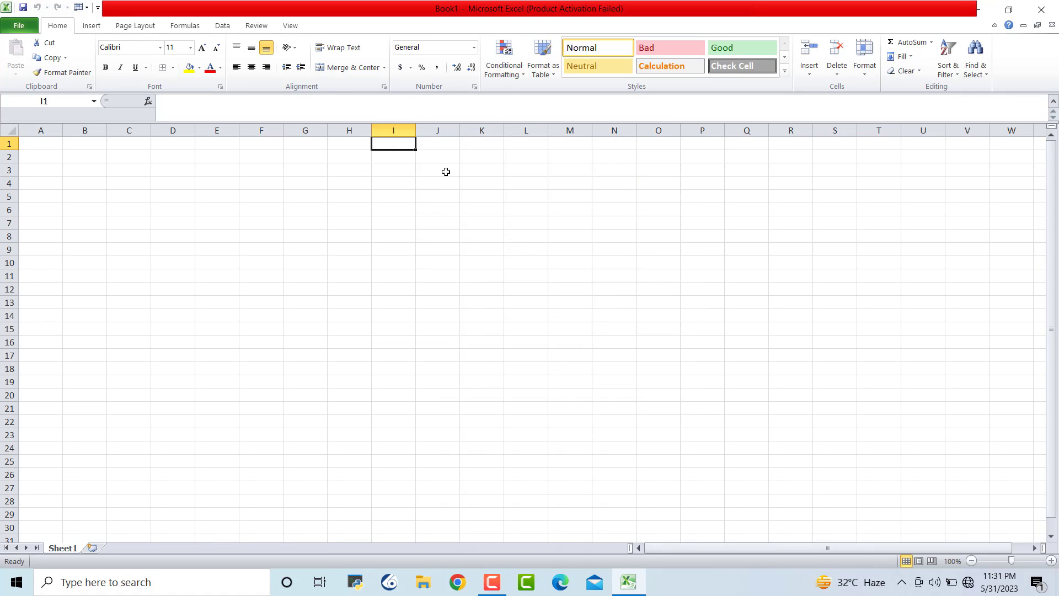
click(494, 199)
drag(393, 142, 610, 141)
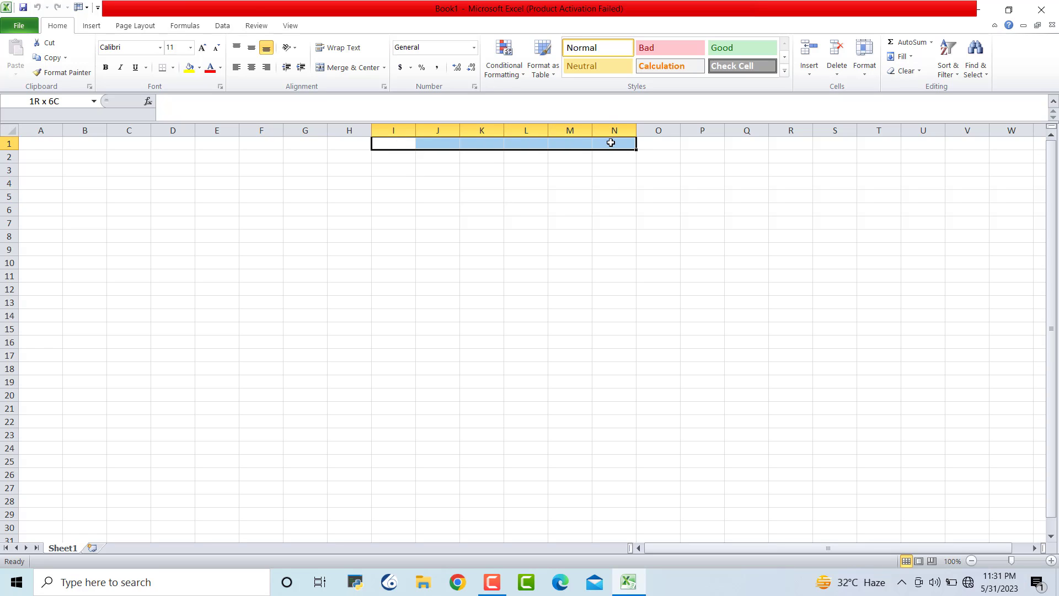
click(653, 249)
click(397, 144)
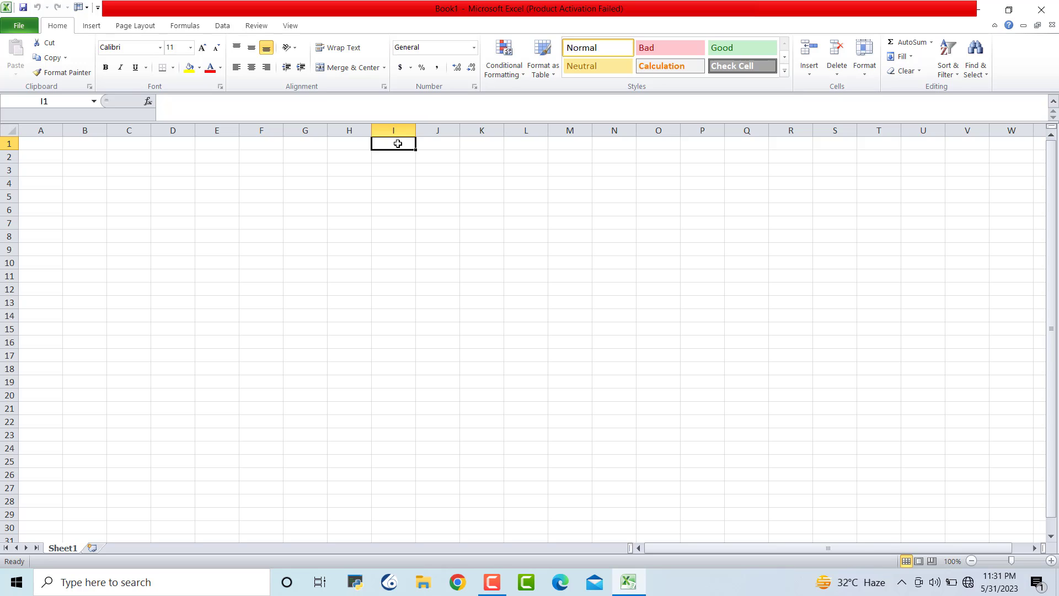
text(sae)
key(BackSpace)
key(BackSpace)
key(BackSpace)
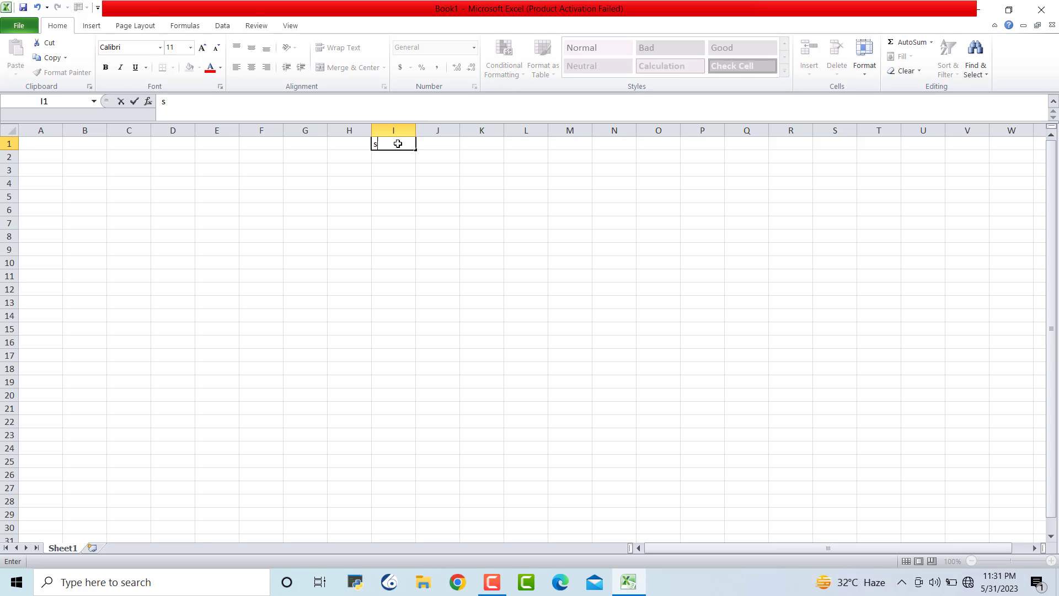
text(SANDEEP ELEC)
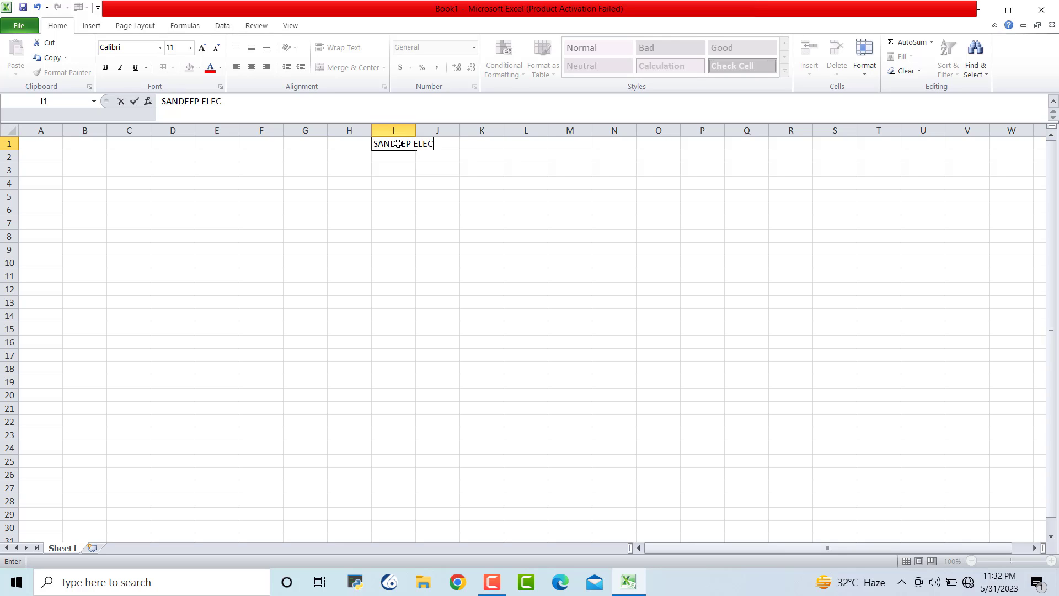
text(TRONICS)
click(509, 276)
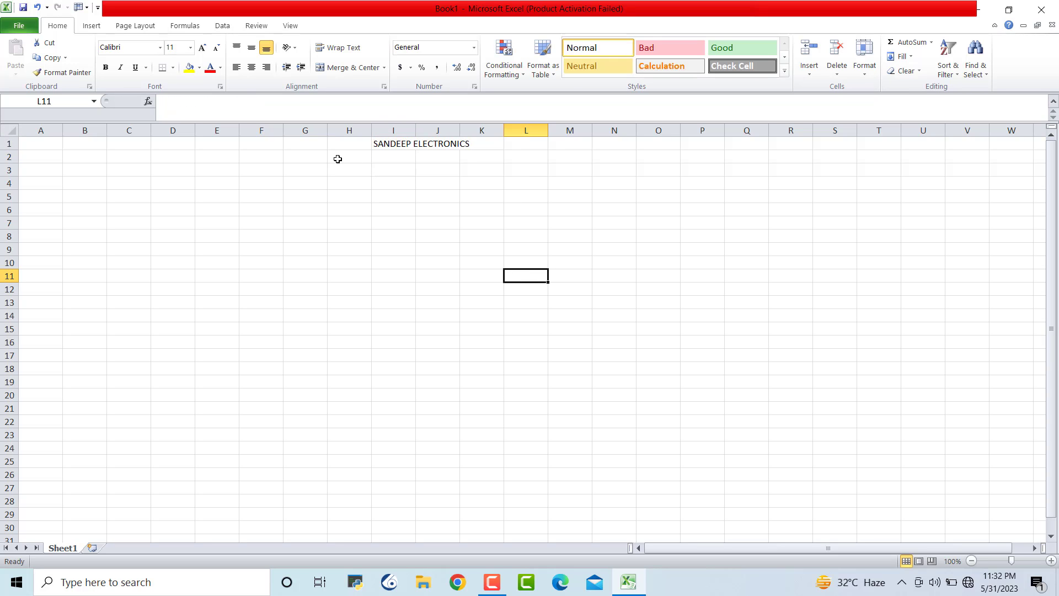
Enter the shop's street address line in cell H2
click(348, 158)
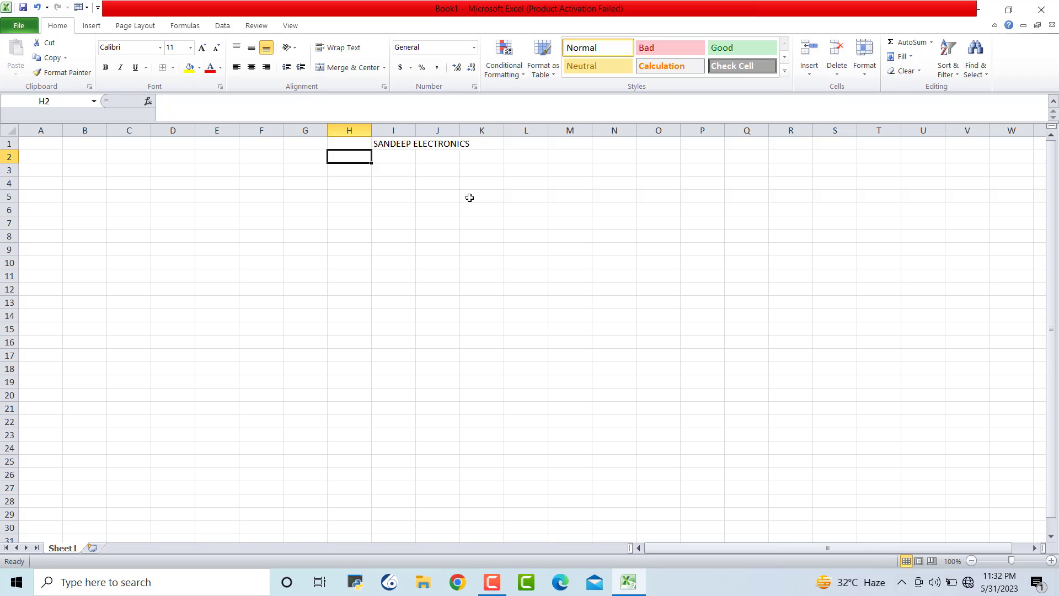
click(438, 198)
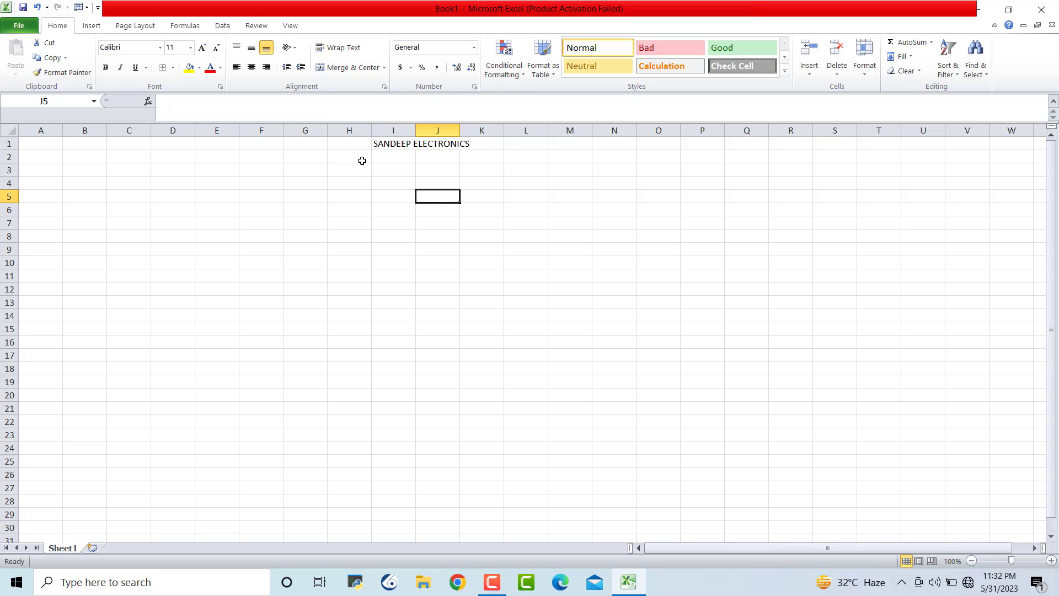
click(418, 143)
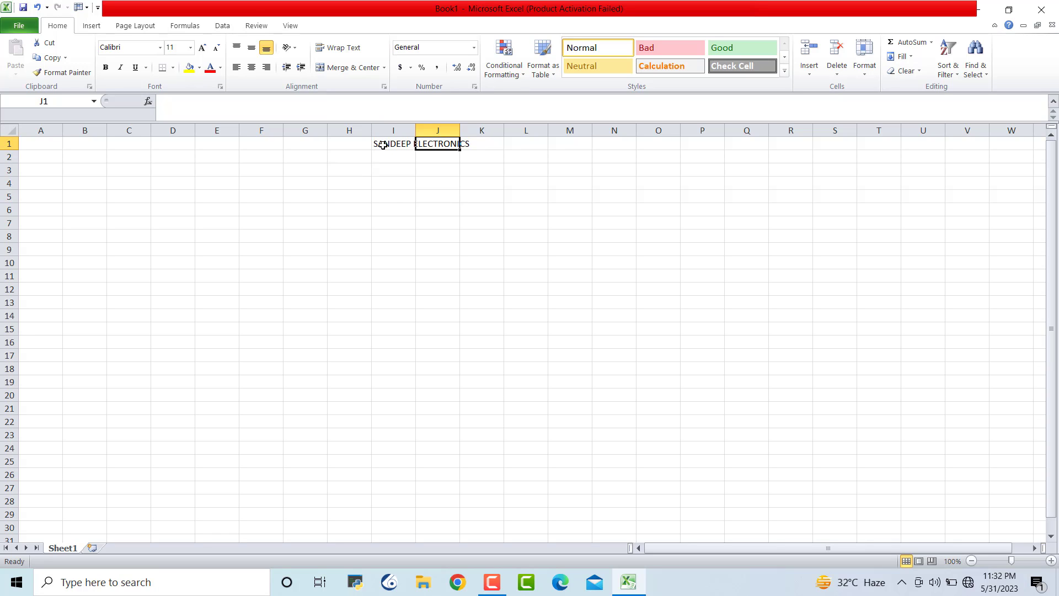
drag(383, 145, 449, 145)
click(360, 158)
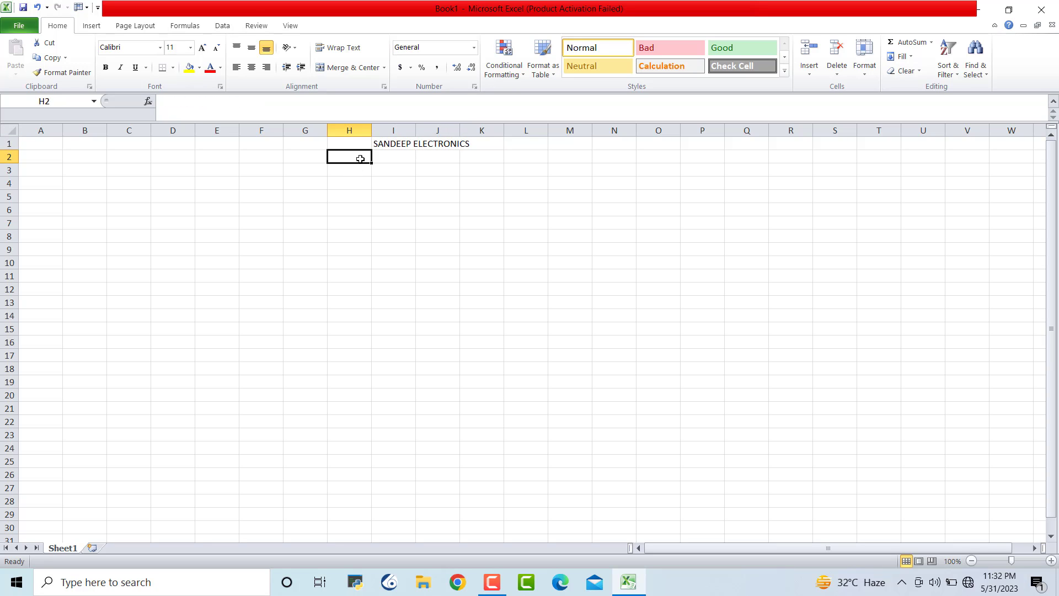
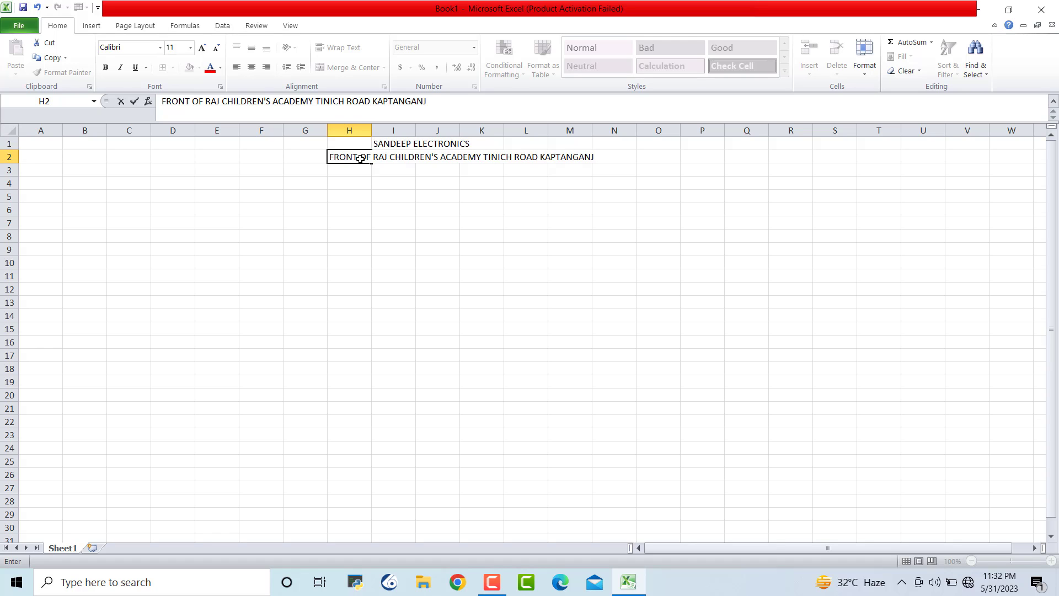
click(411, 304)
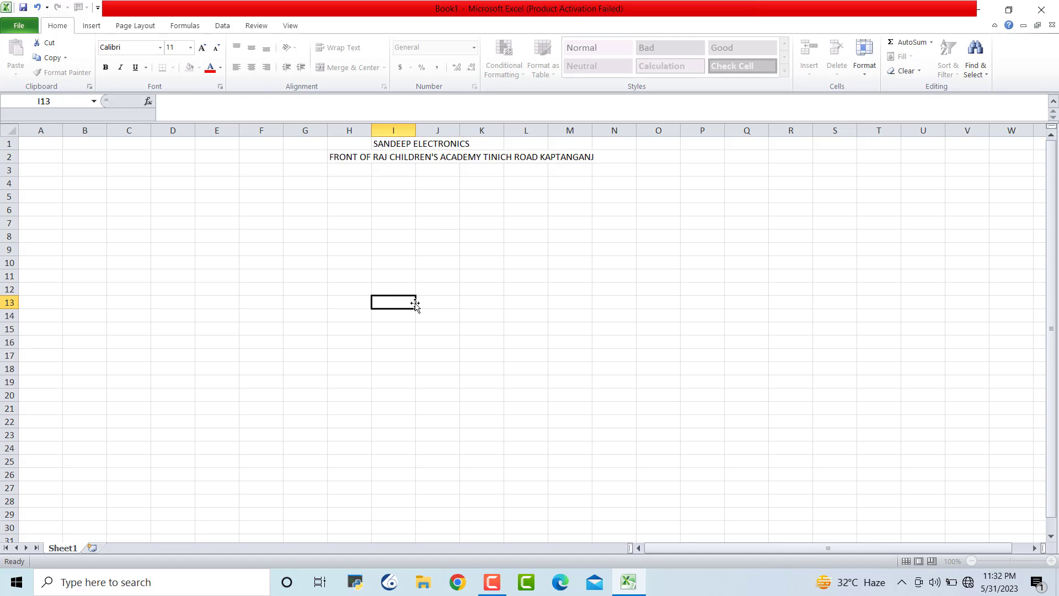
Enter the 'PHONE :' line with the shop's phone number in cell H3
click(351, 171)
text(PHONE)
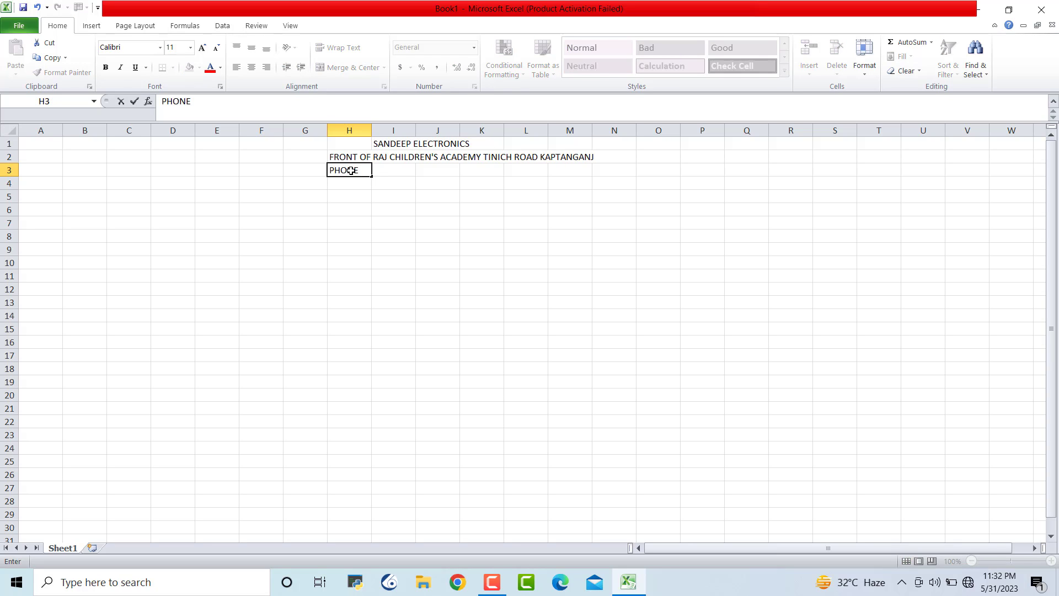
click(553, 262)
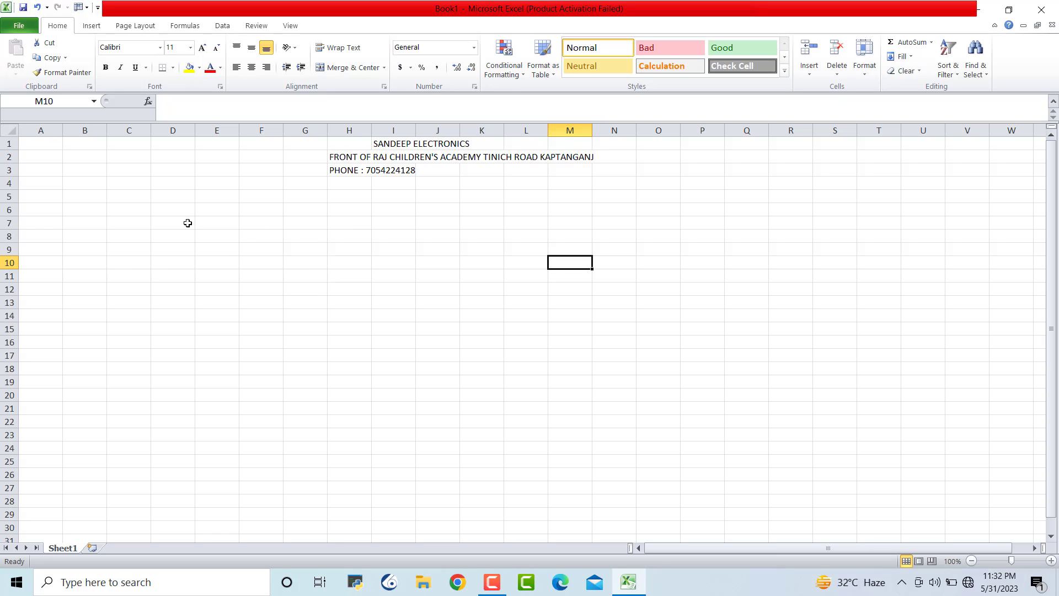
click(45, 197)
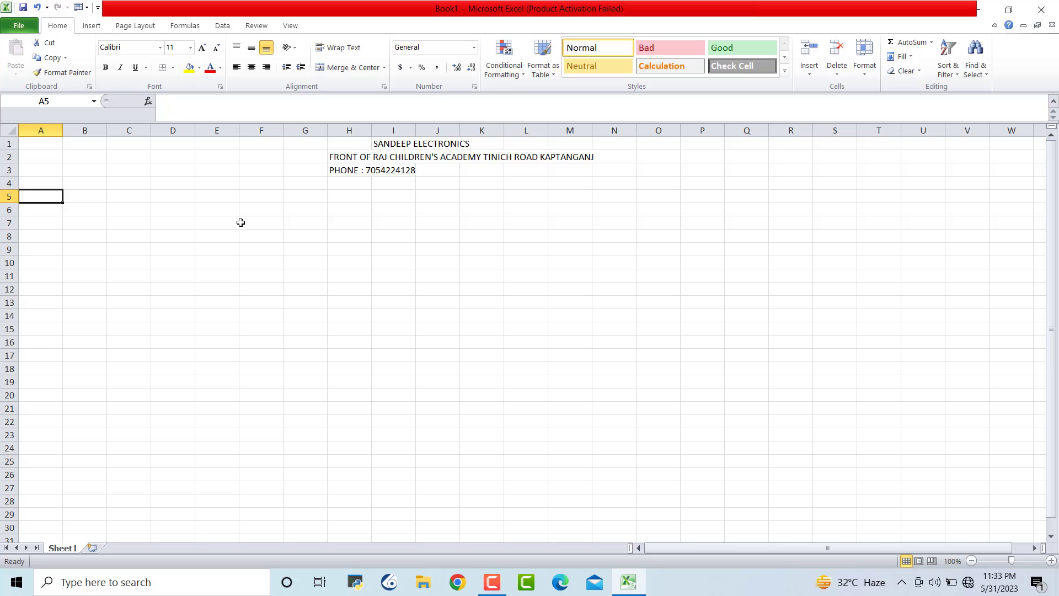
Enter SL.NO. in A5 and EMPLOYEES in B5, widening column B to fit
text(SL.NO)
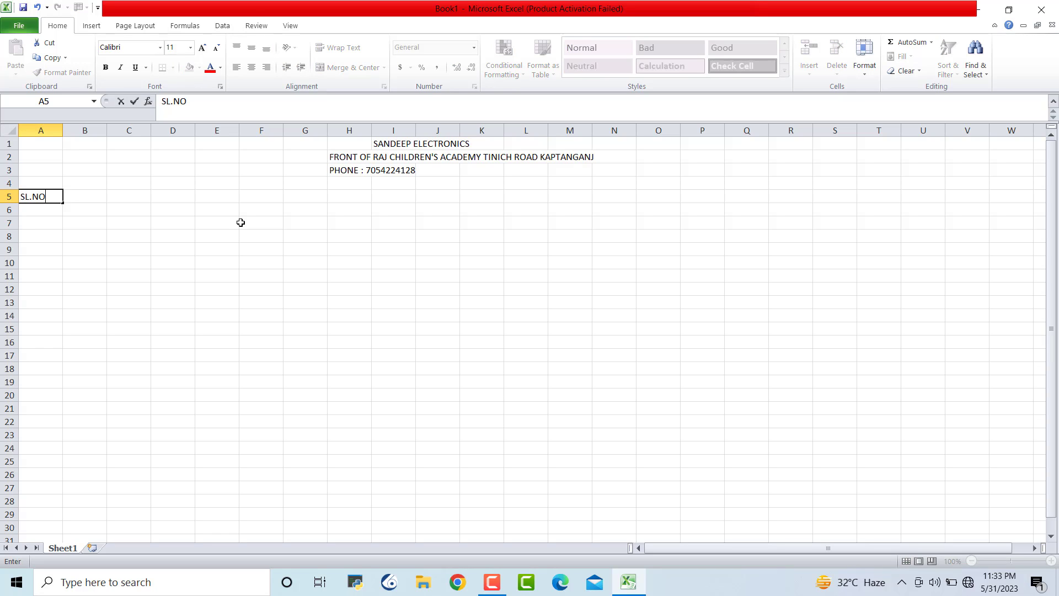
text(.)
key(Tab)
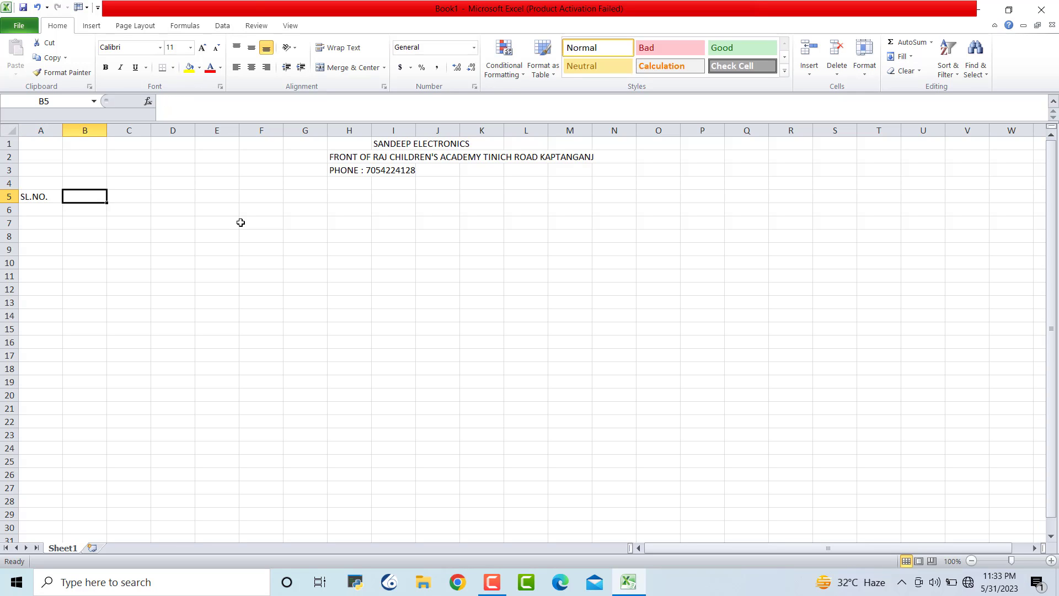
text(NA)
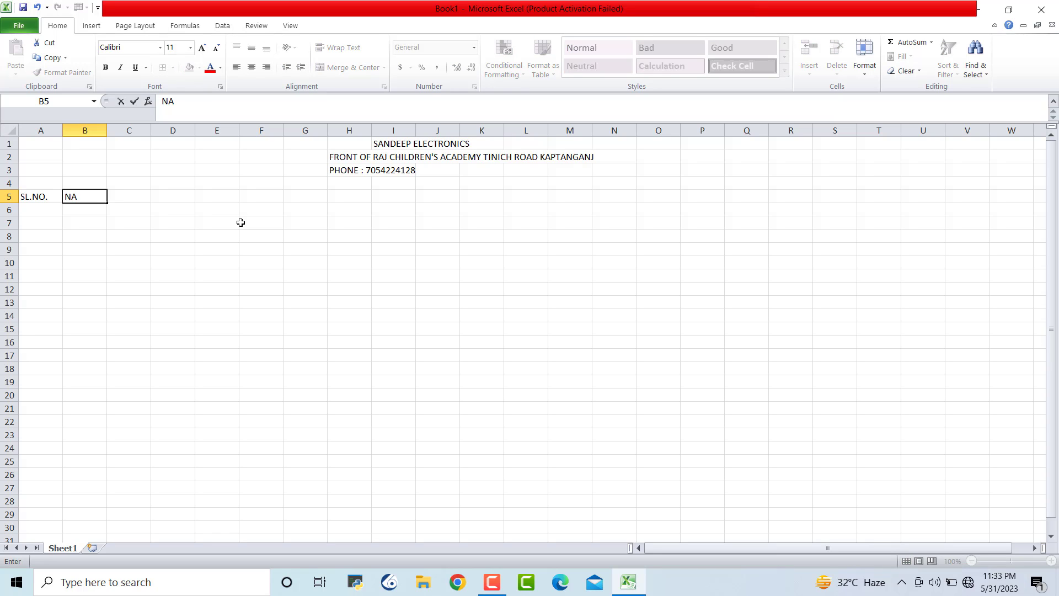
key(BackSpace)
key(BackSpace)
text(EMPLOYEES)
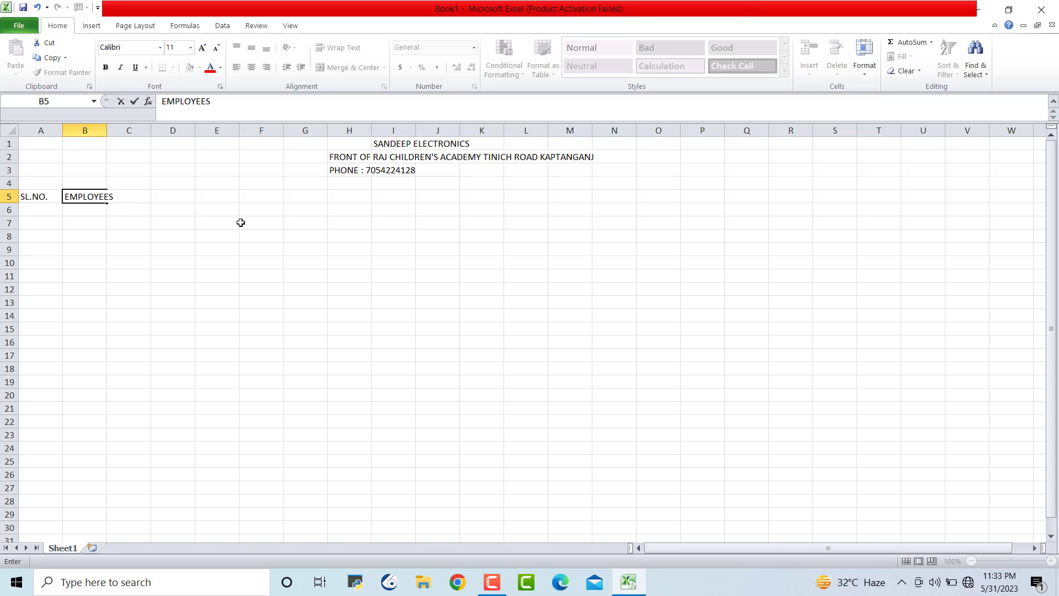
click(179, 317)
drag(106, 130, 126, 130)
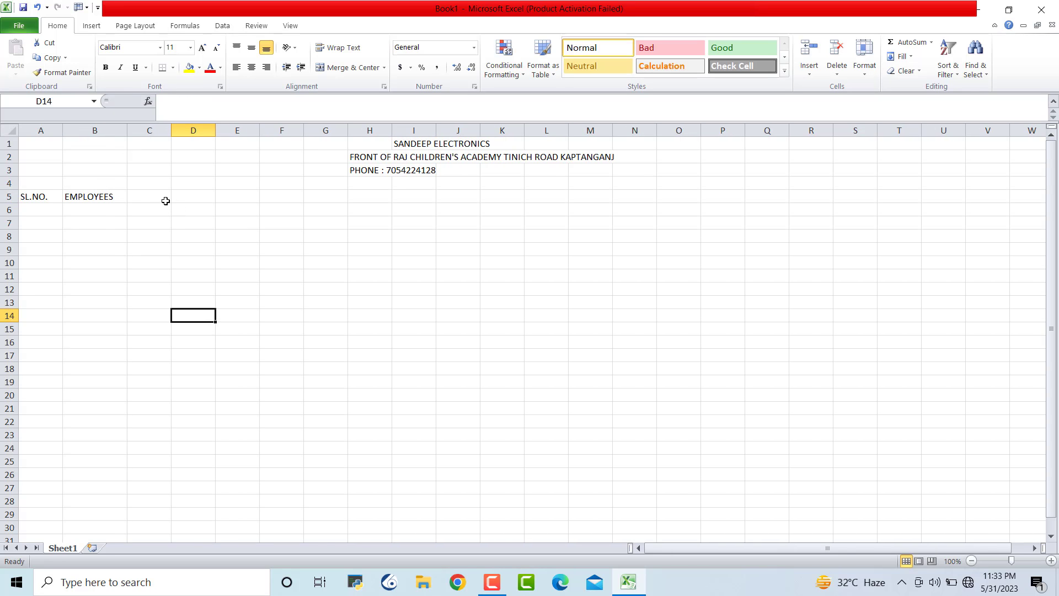
Enter MONTHS/YEAR in C5 and auto-fit column C to its width
click(164, 199)
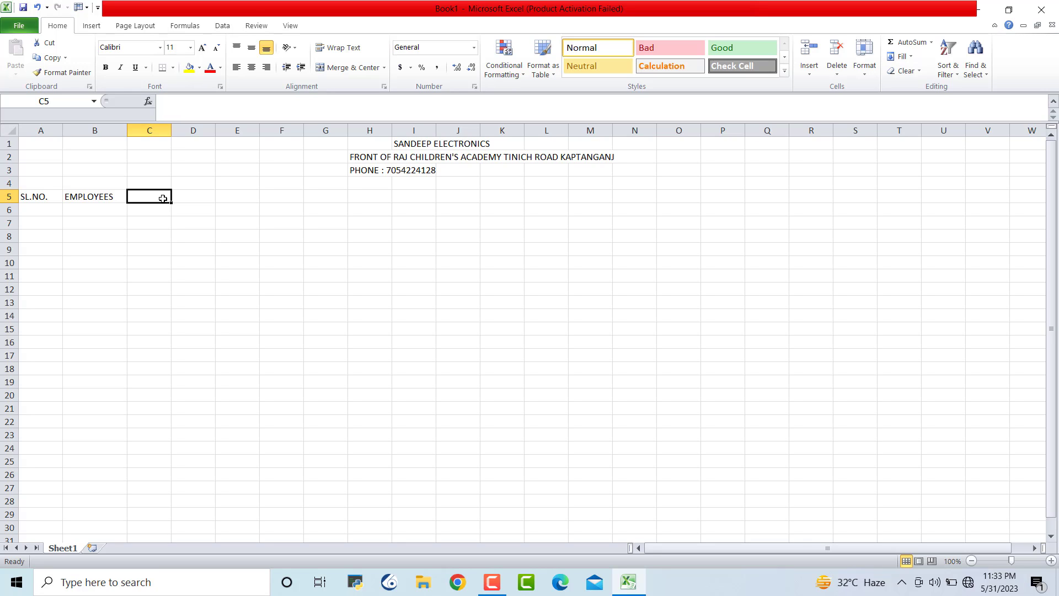
text(MOT)
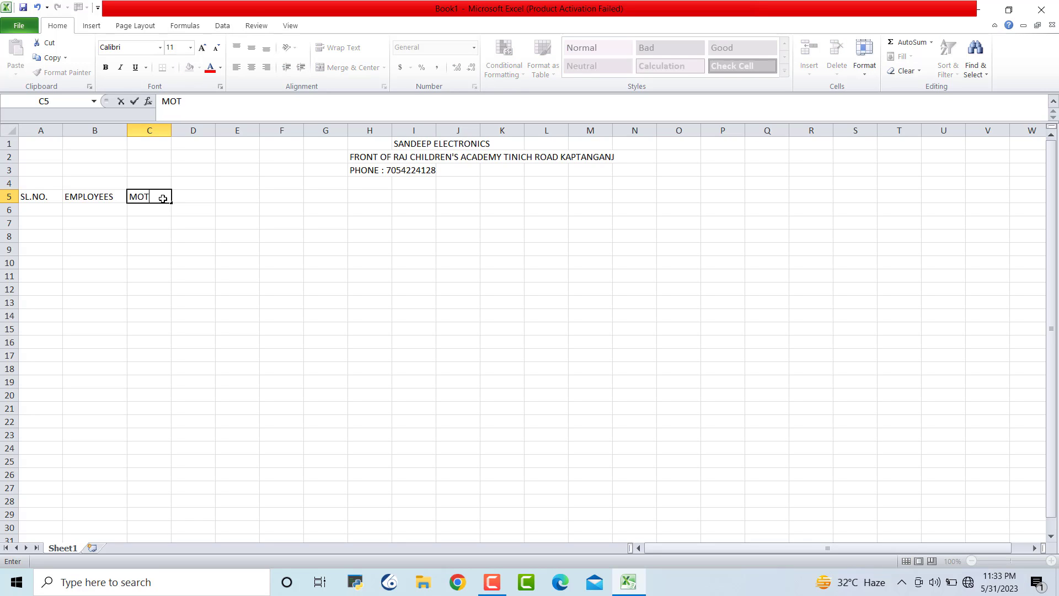
text(NTHS/YER)
key(BackSpace)
text(AR)
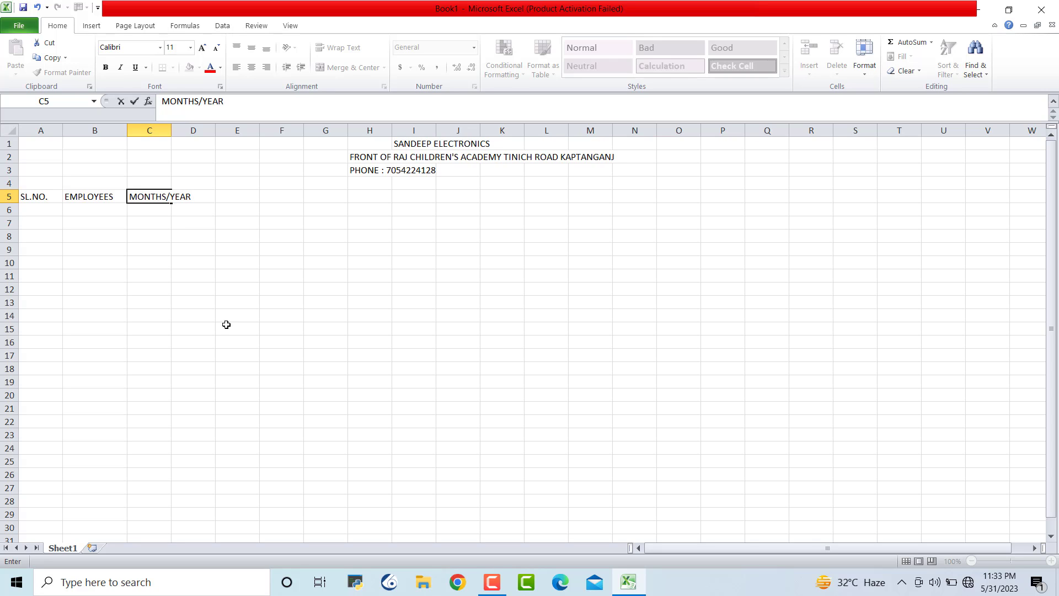
click(226, 324)
double_click(172, 131)
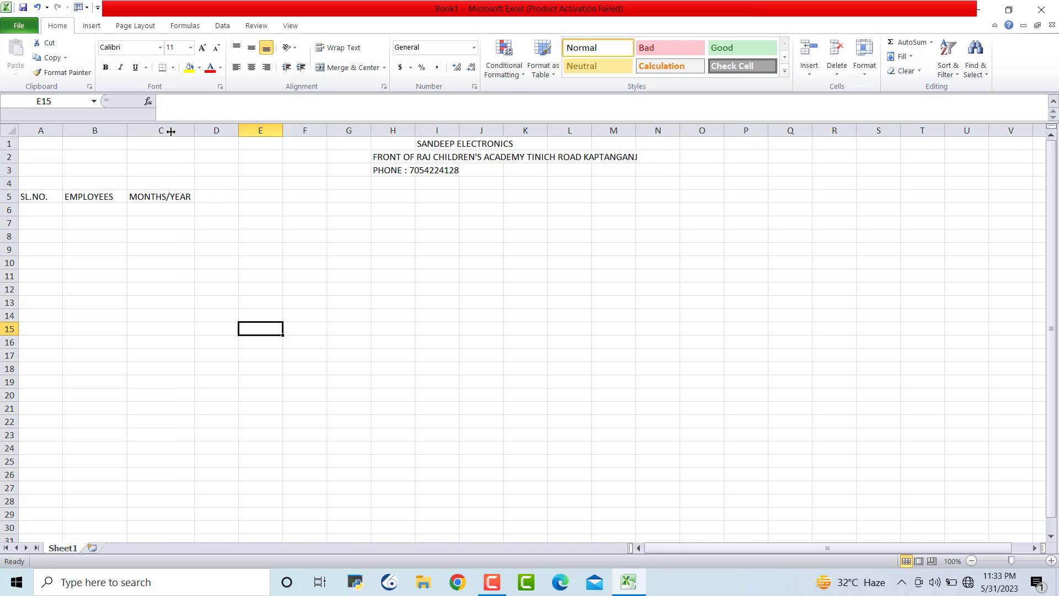
Enter the EARNING heading in D5, then move to D6
click(226, 197)
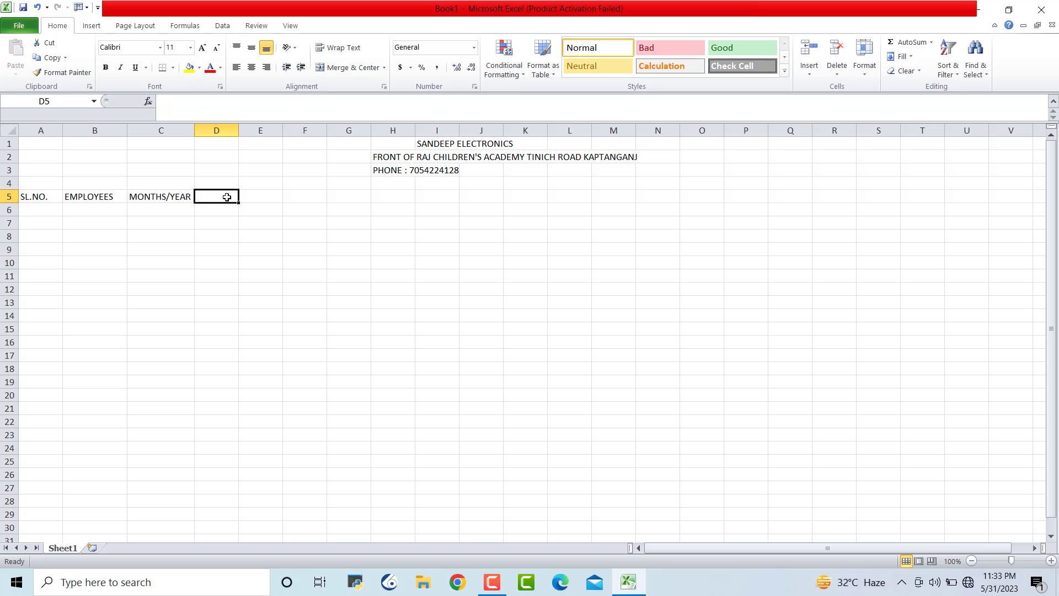
text(EARNING)
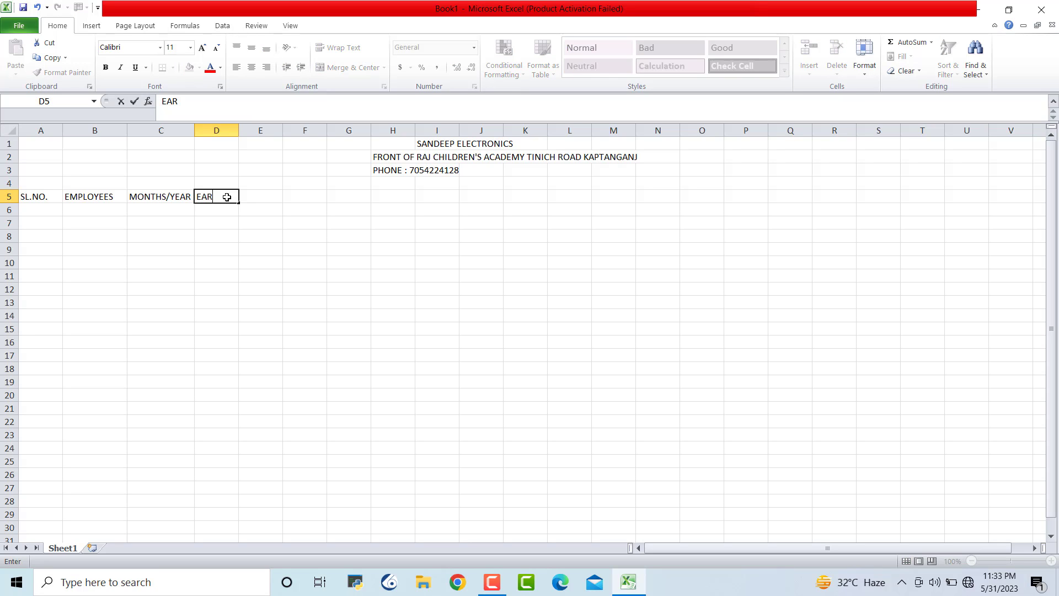
click(290, 275)
click(219, 208)
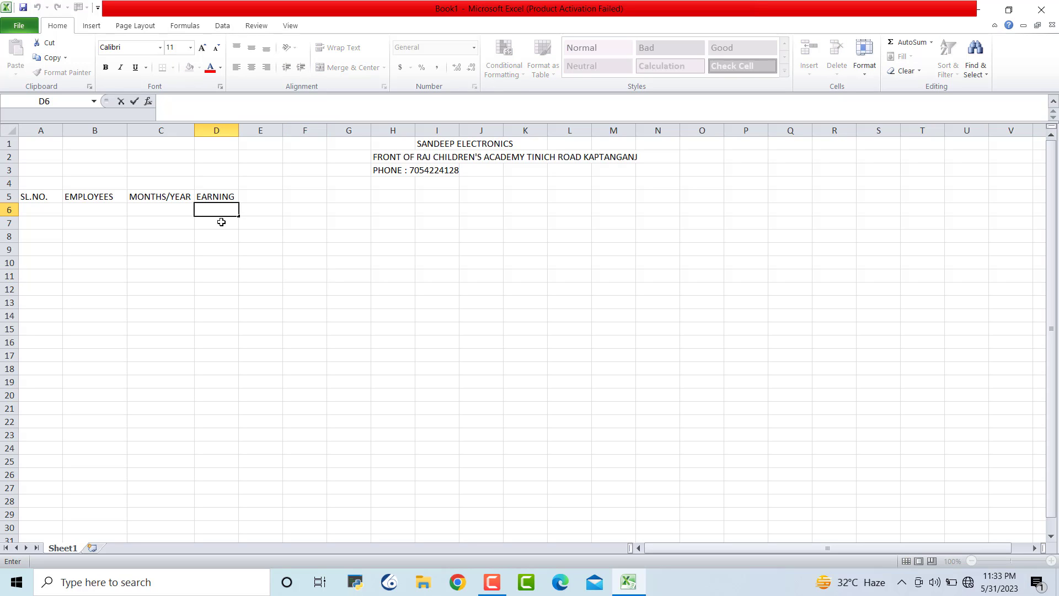
Enter BASIC, HRA@40% and TA@15% in D6:F6
text(BASIC)
key(Tab)
text(HRA)
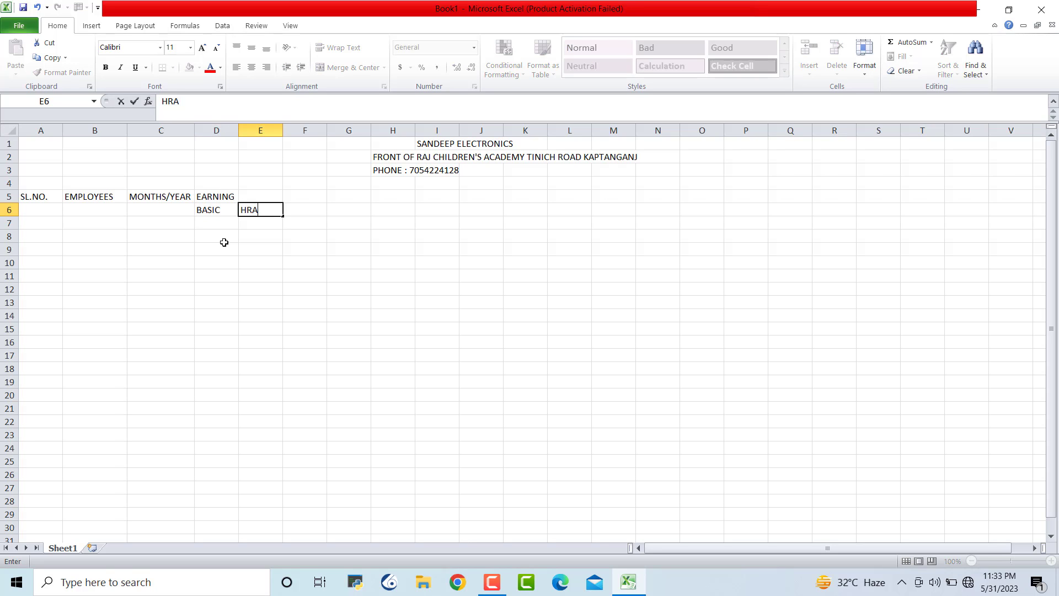
text(@40%)
key(Tab)
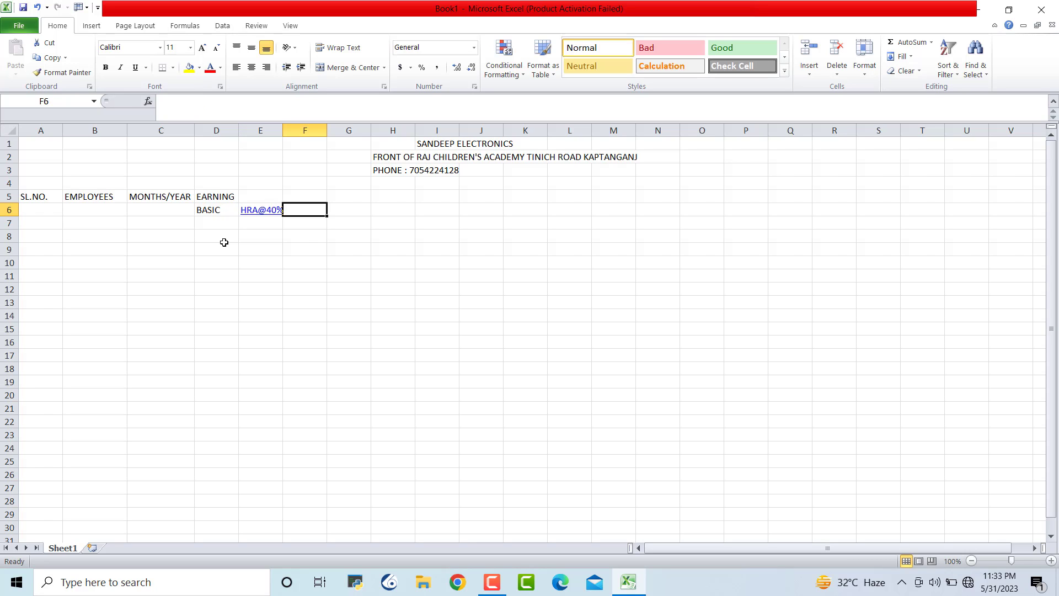
text(TA)
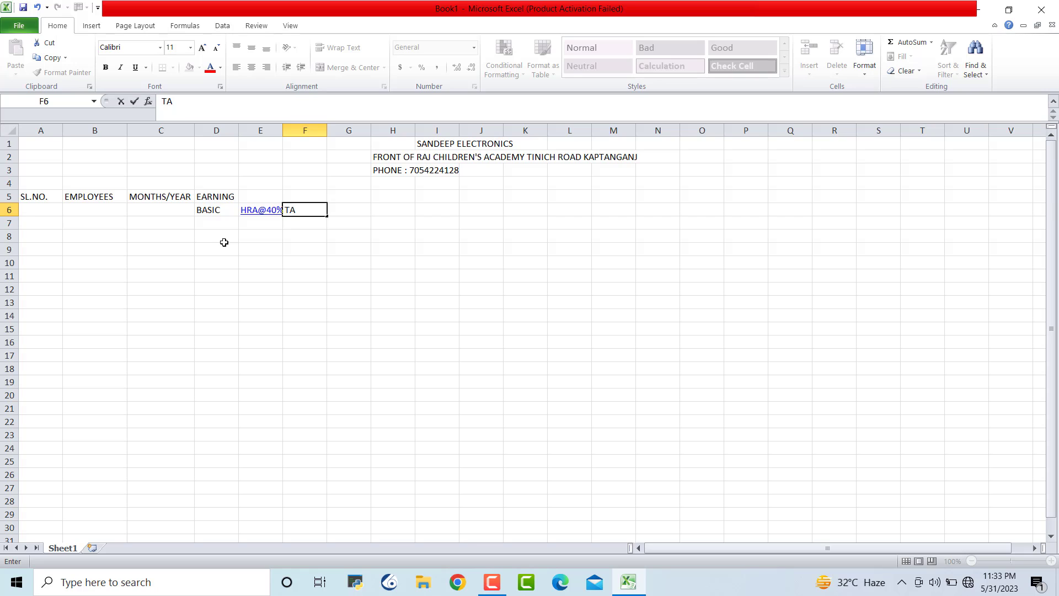
text(@15%)
key(Tab)
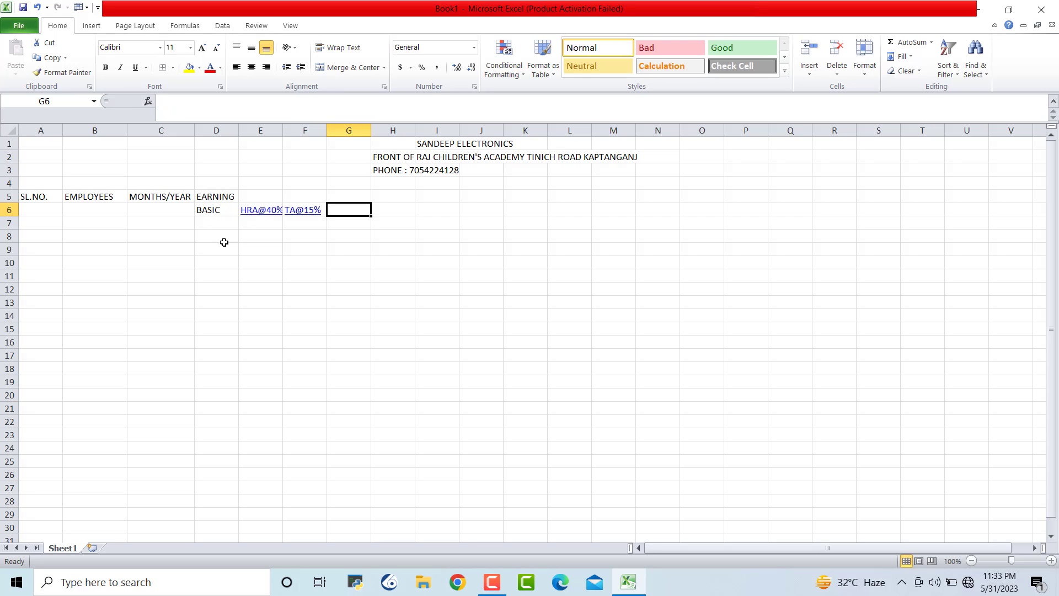
Enter DA@15%, CONVAYANCE@10% and TOTAL in G6:I6, then move up to J5
text(DA)
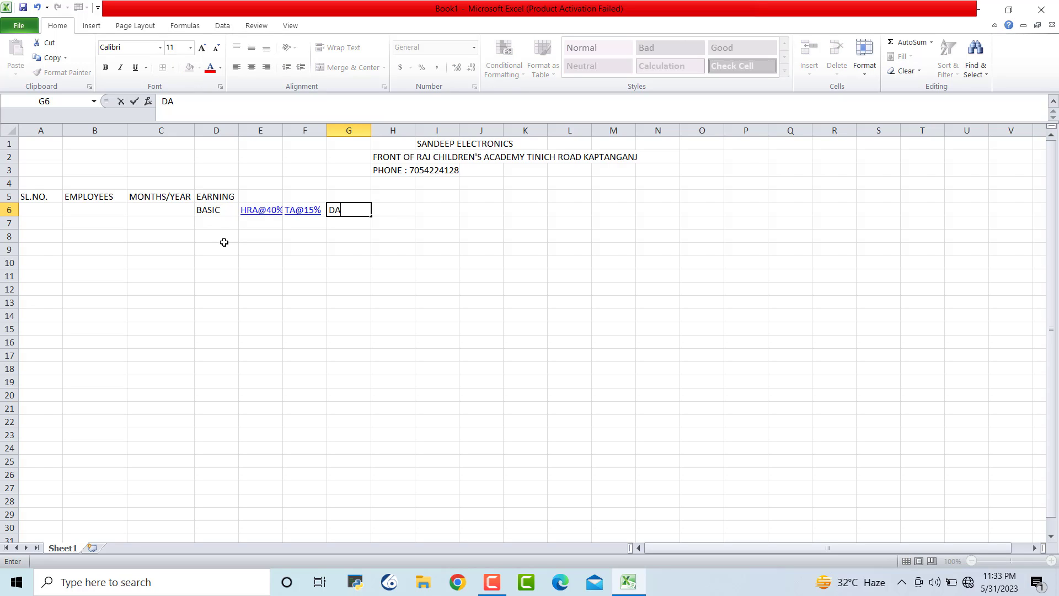
text(%15)
key(BackSpace)
text(@15%)
key(Tab)
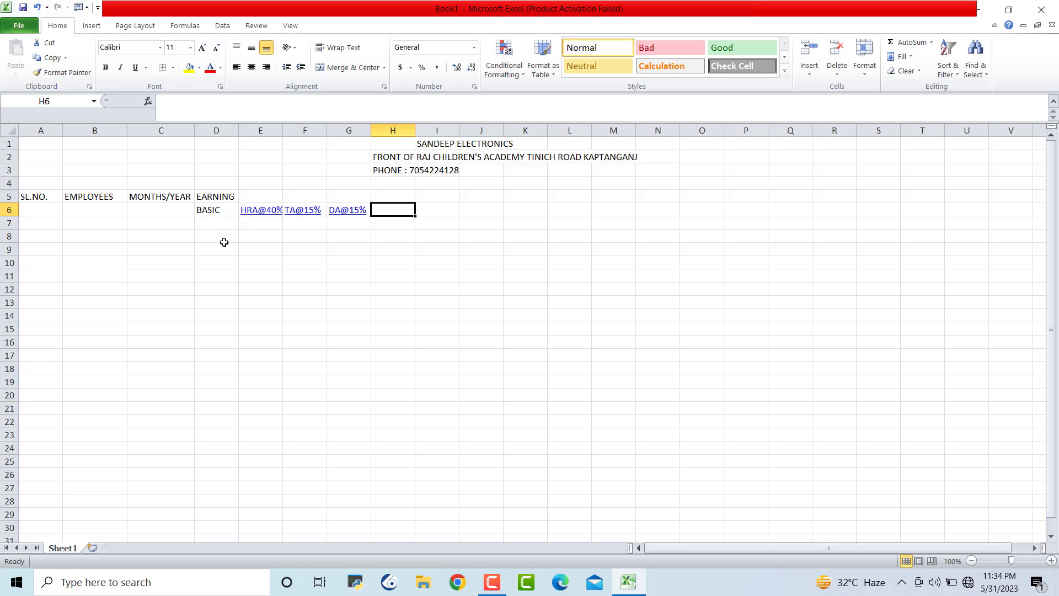
text(CONV)
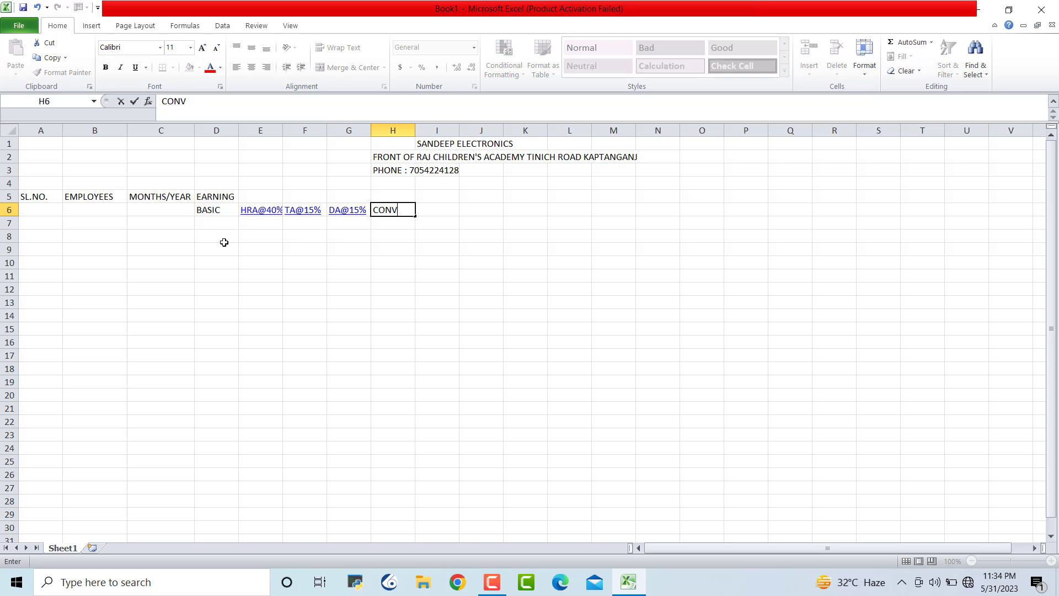
text(AYANCE@10)
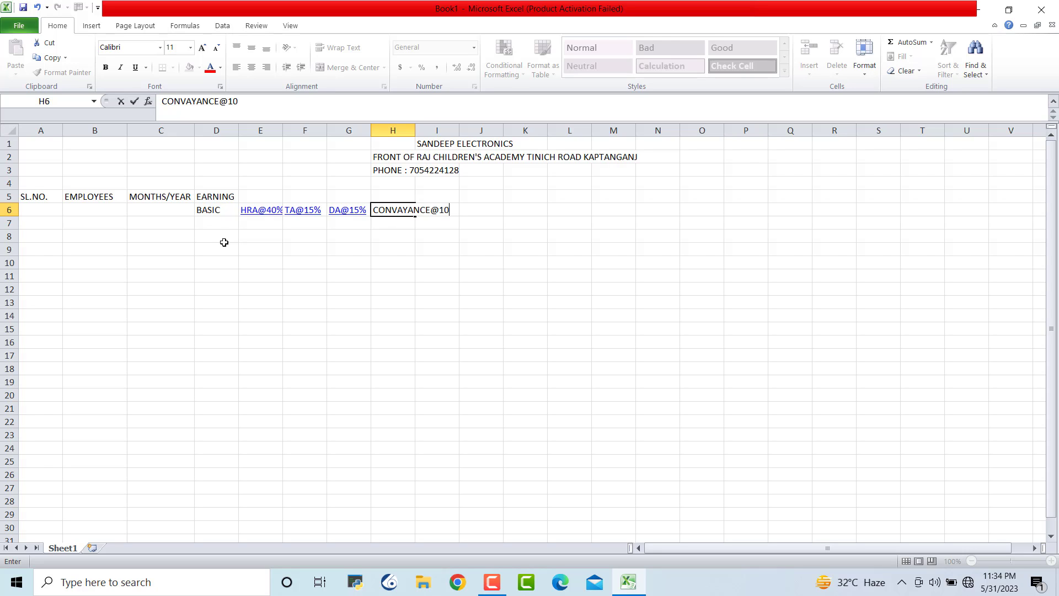
text(%)
key(Tab)
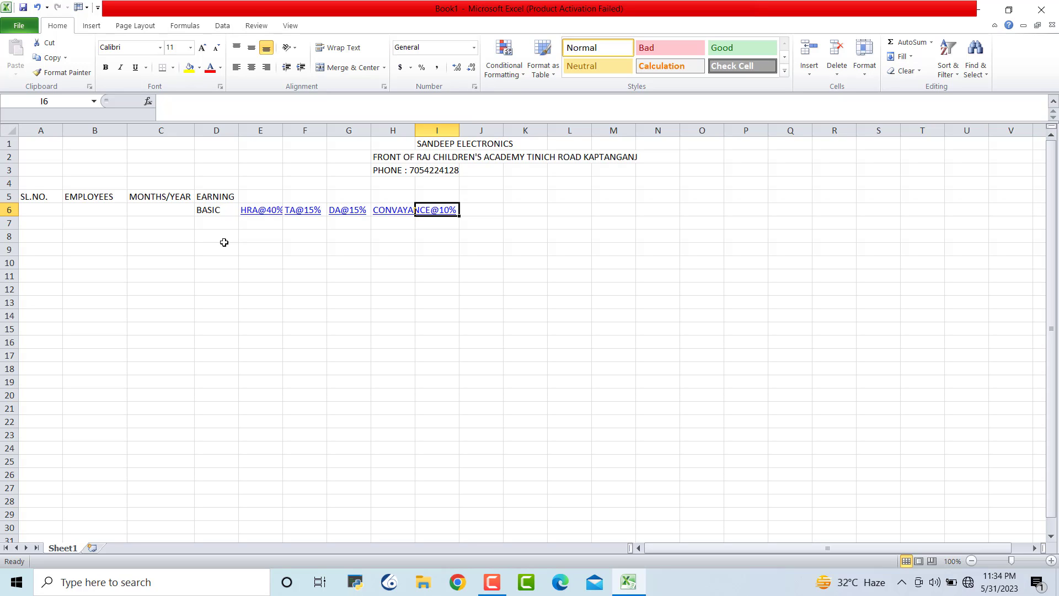
text(TOTAL)
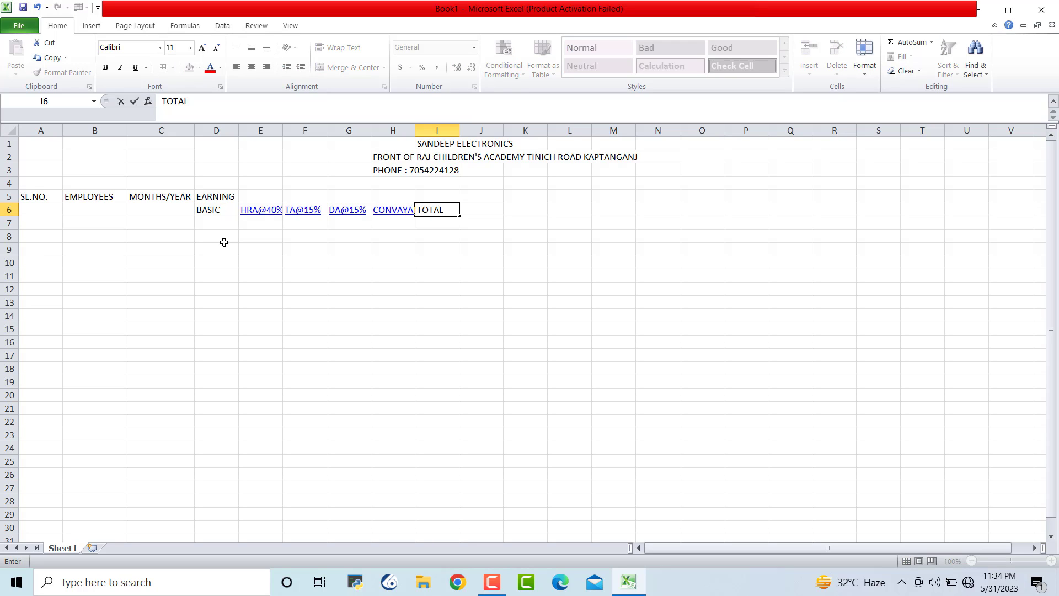
key(Tab)
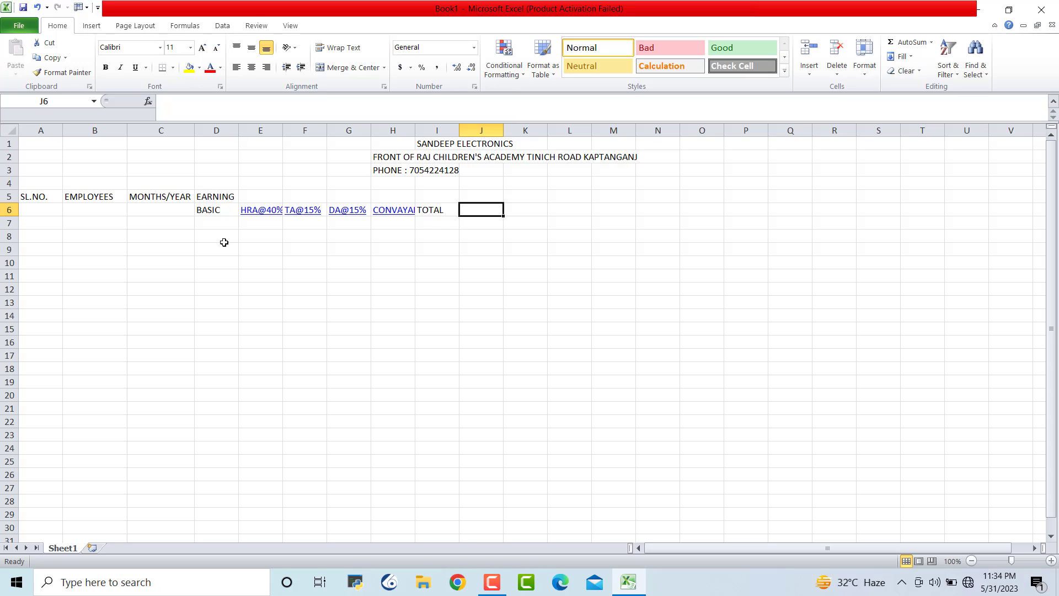
key(Up)
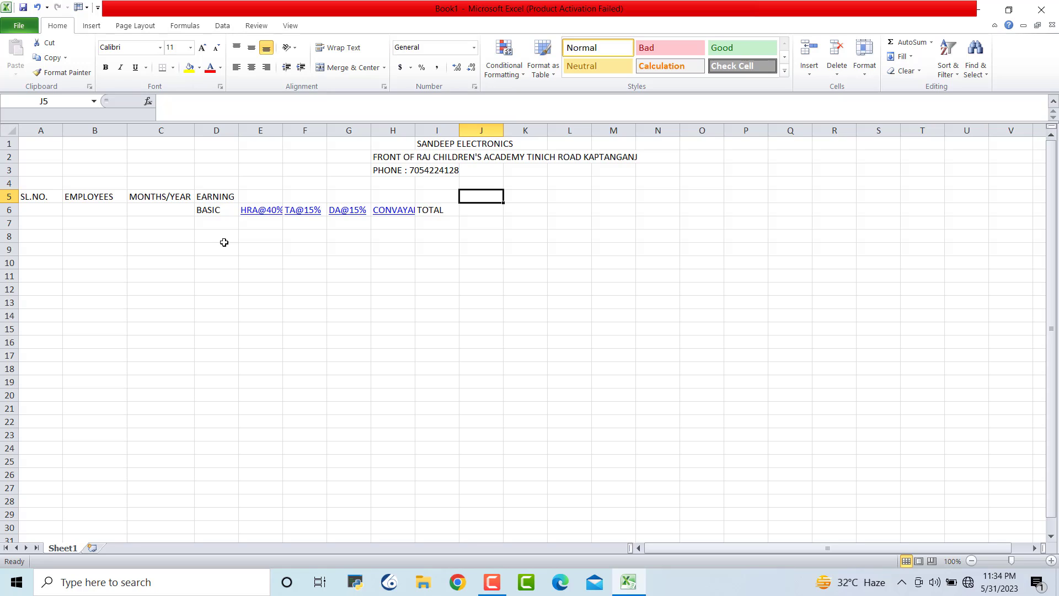
Enter DEDUCTION in J5, with PF@10% and ESI@5% in J6:K6
text(DED)
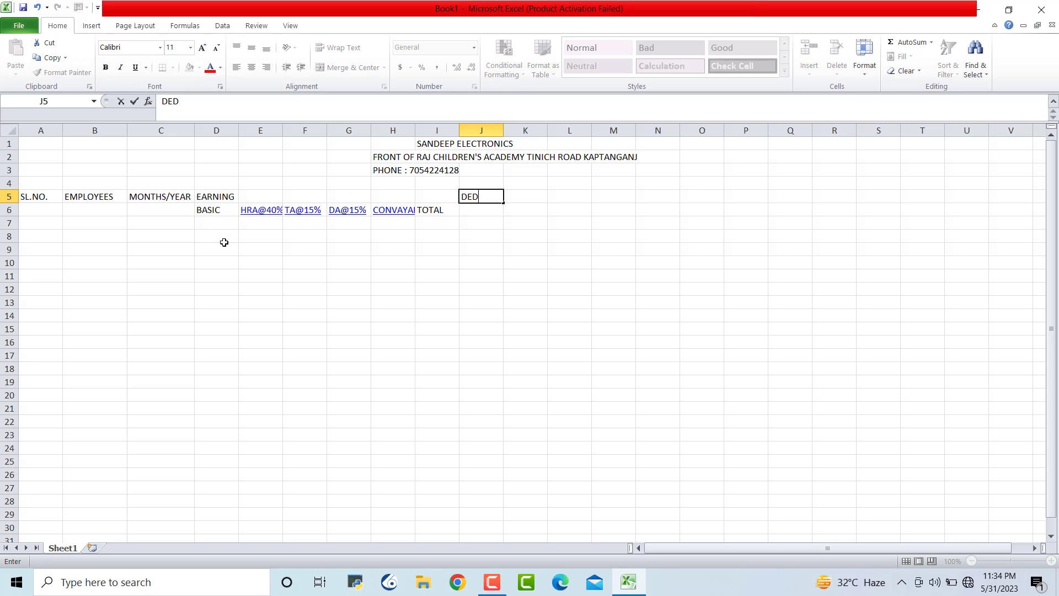
text(UCTION)
key(Return)
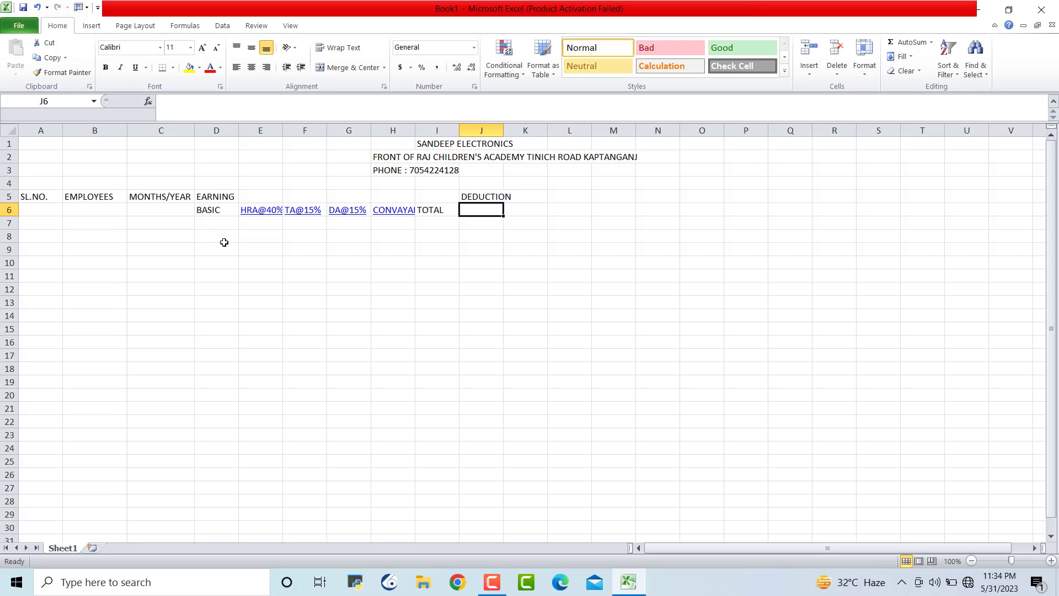
text(P)
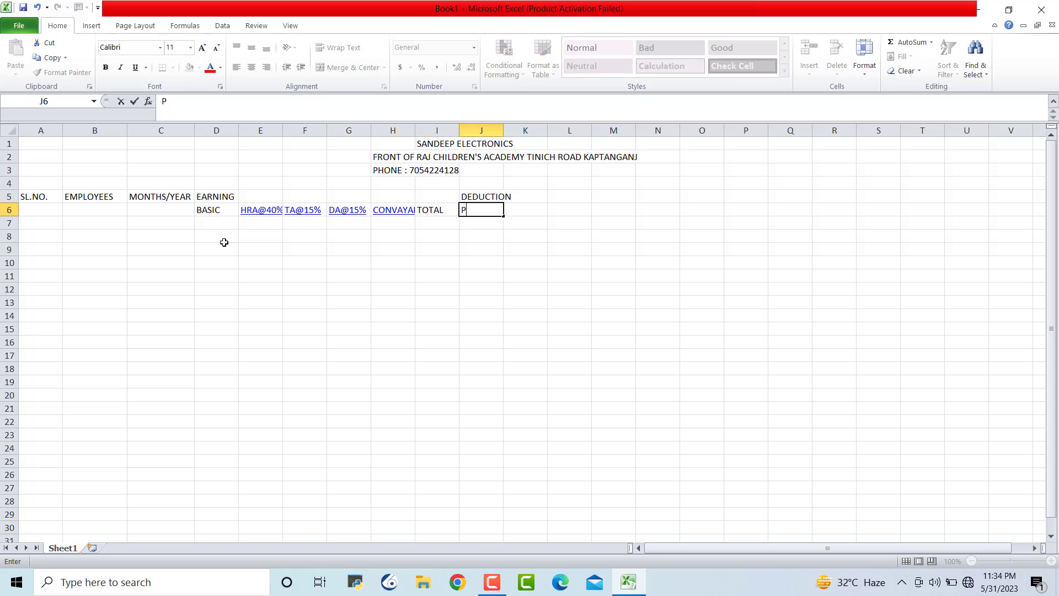
text(F@10%)
key(Tab)
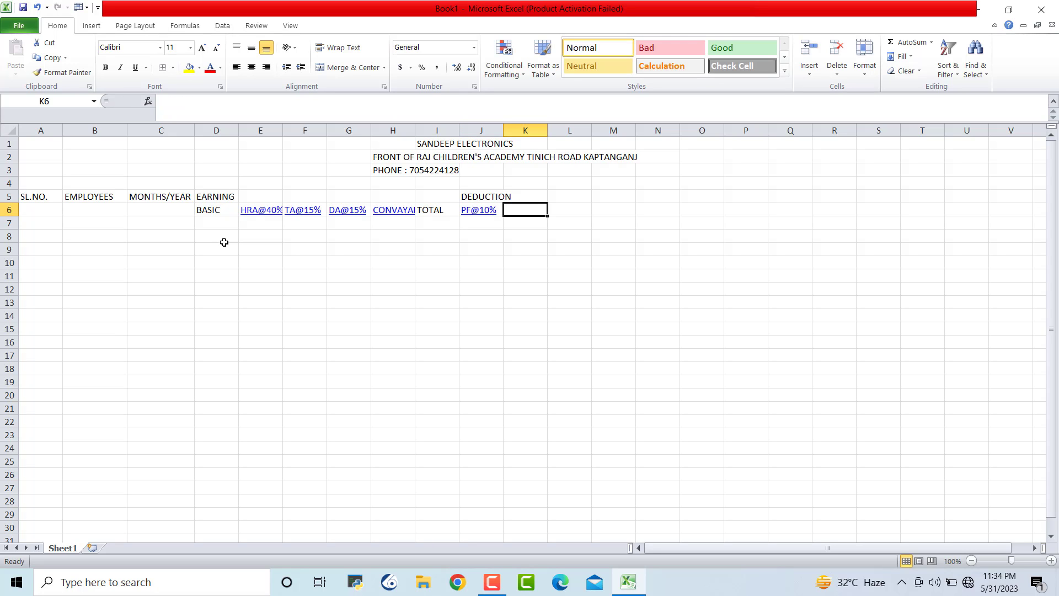
text(ESI)
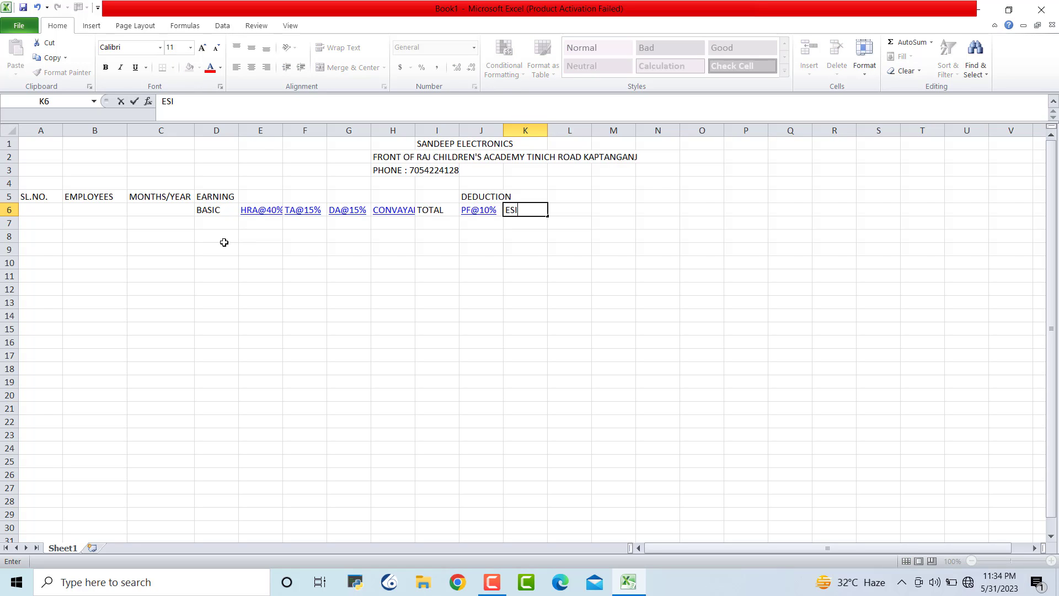
text(%2)
key(BackSpace)
key(BackSpace)
text(@5%)
key(Tab)
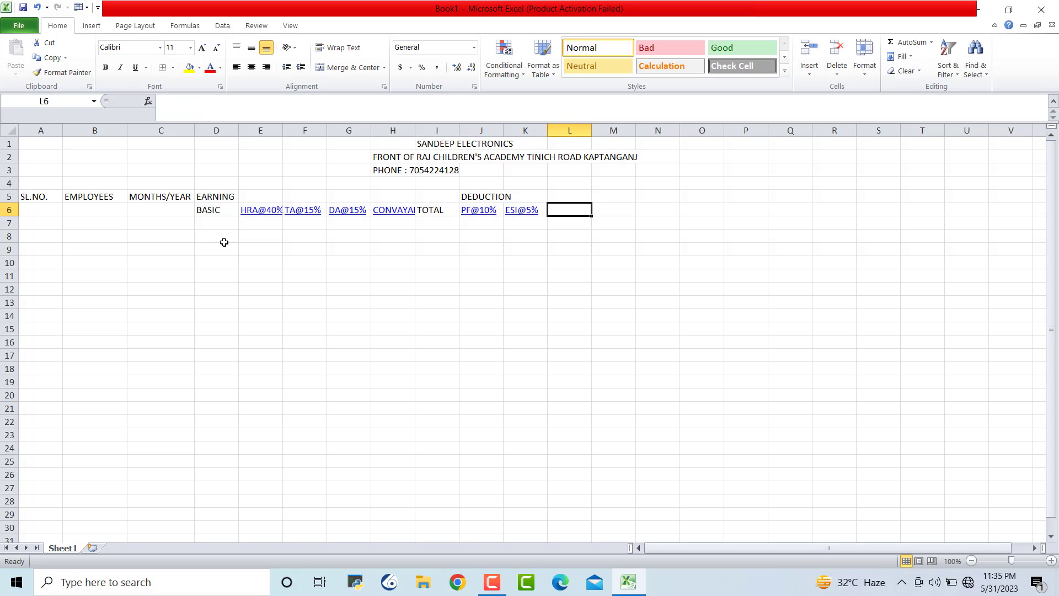
text(L)
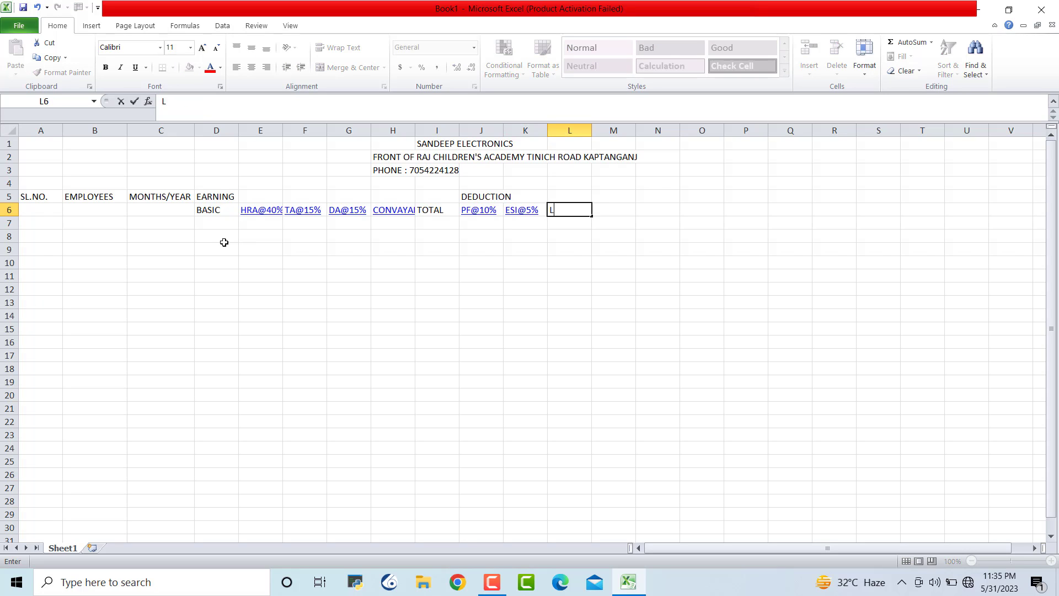
text(OAN)
key(Tab)
text(PRO)
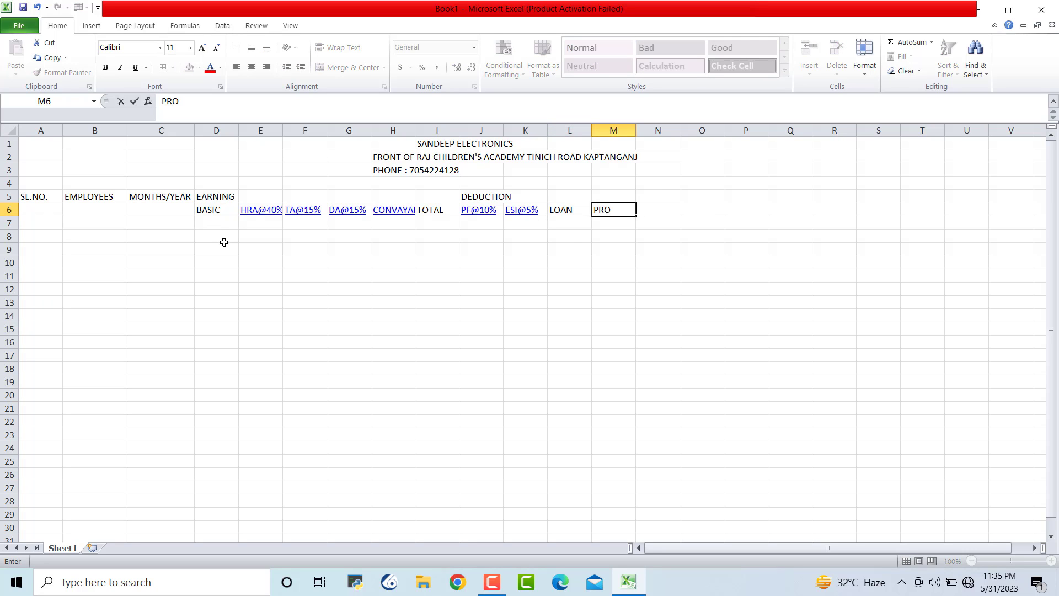
text(F.TAX@7.80)
key(Tab)
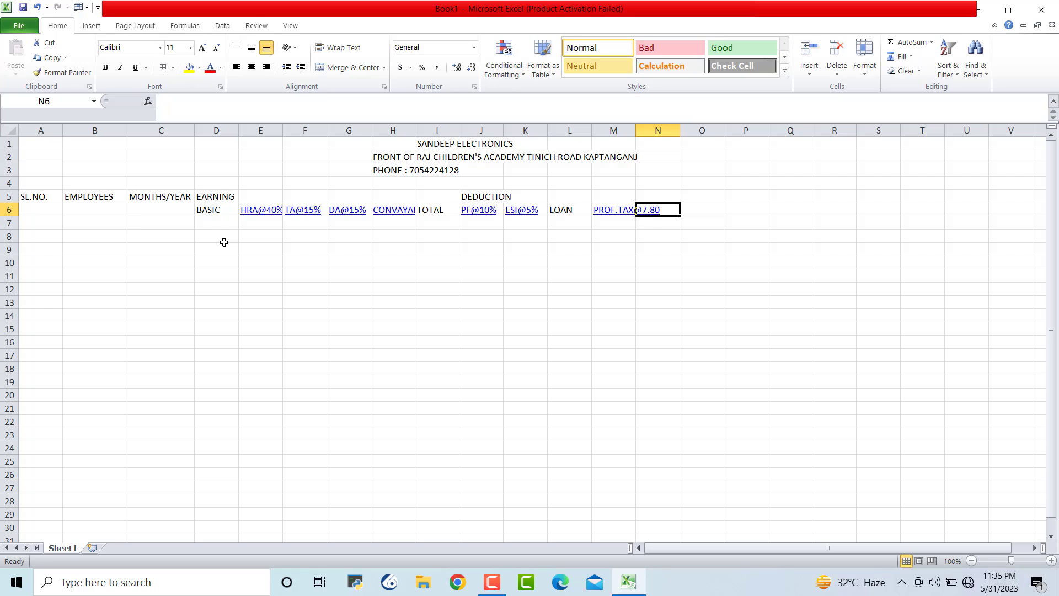
text(TDS)
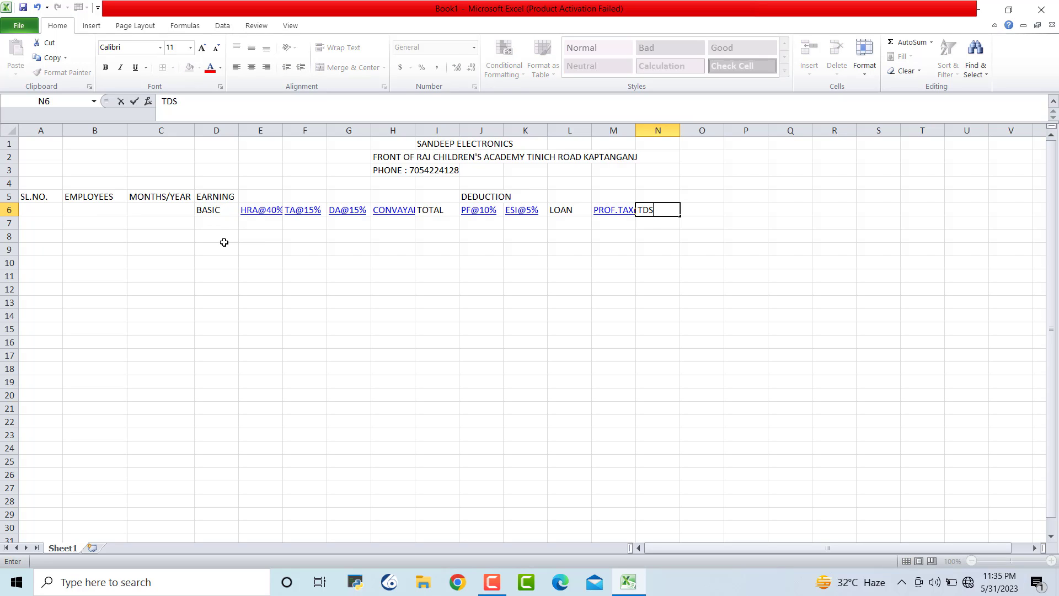
text(%)
key(BackSpace)
text(@)
text(4%)
key(Tab)
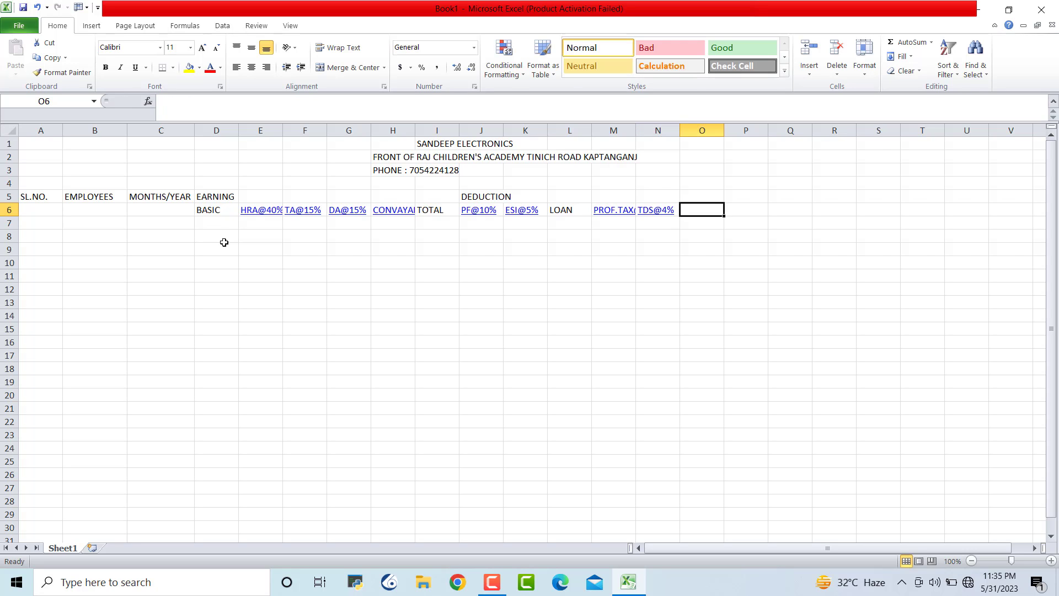
Enter TOTAL DEDUCTION in O5 and NET SALARYY in P5
key(Up)
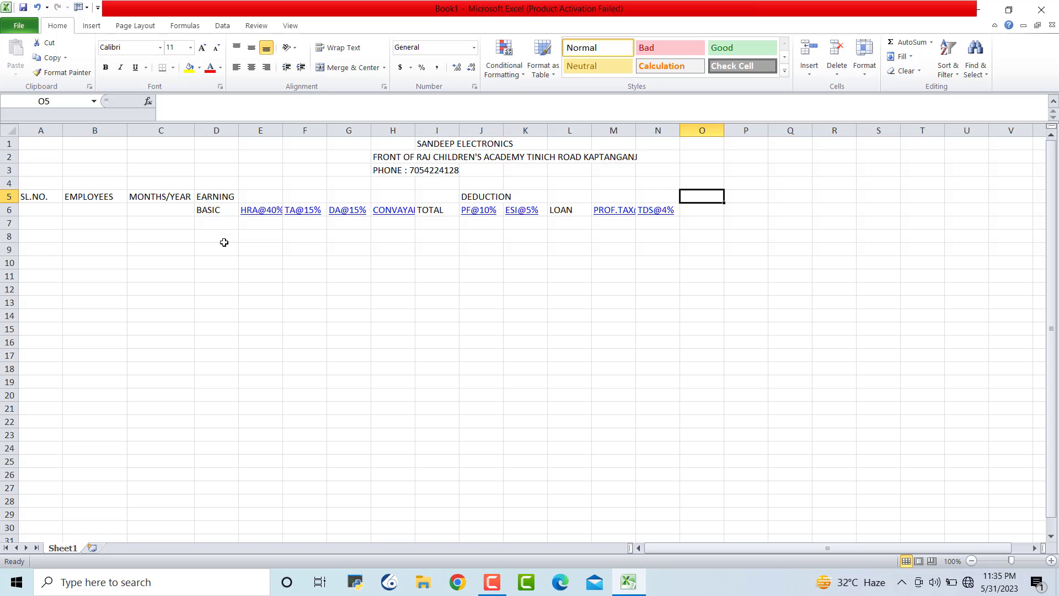
text(TOTAL DE)
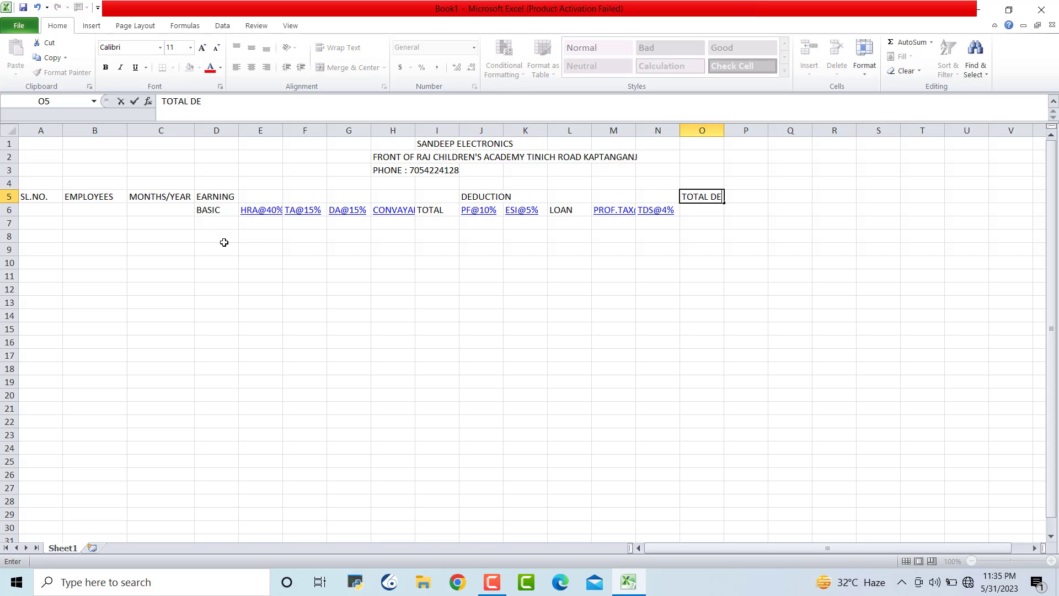
text(DUCTION)
key(Right)
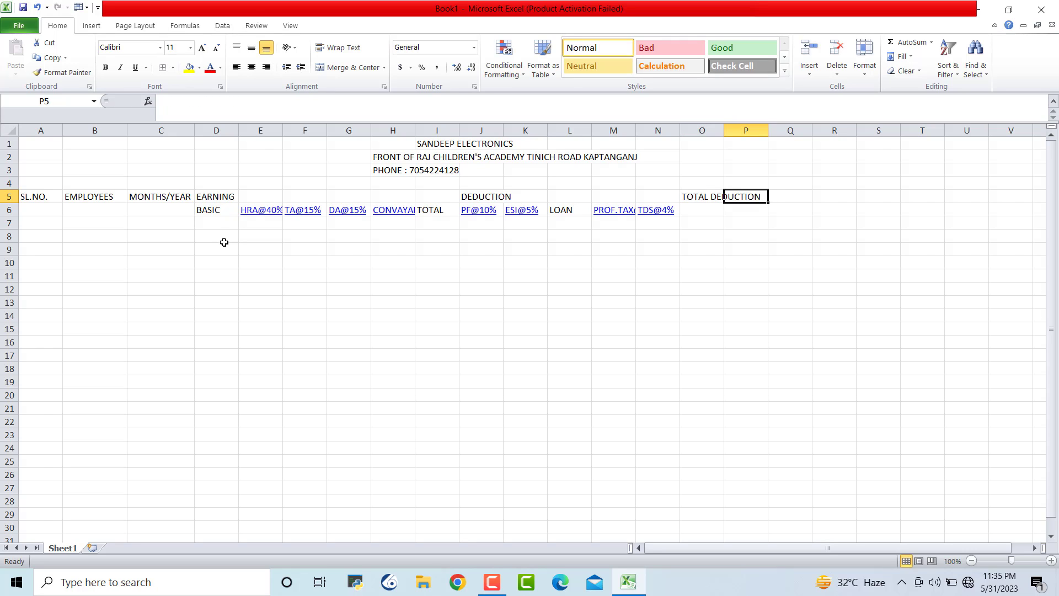
text(NET)
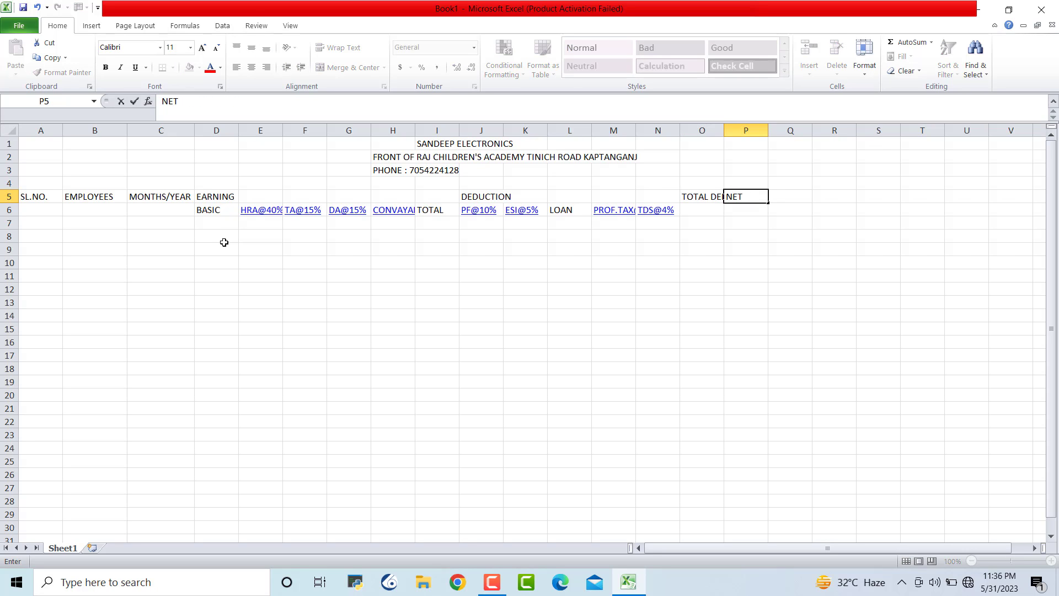
text( SALARYY)
click(794, 382)
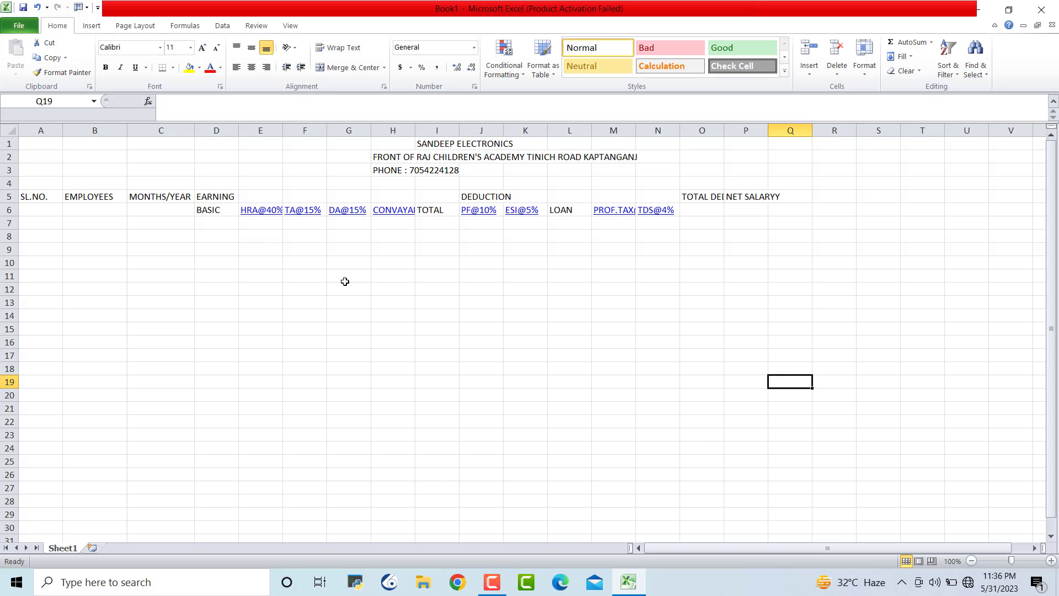
Apply All Borders to the table range A5:P26
drag(36, 197, 756, 468)
click(173, 67)
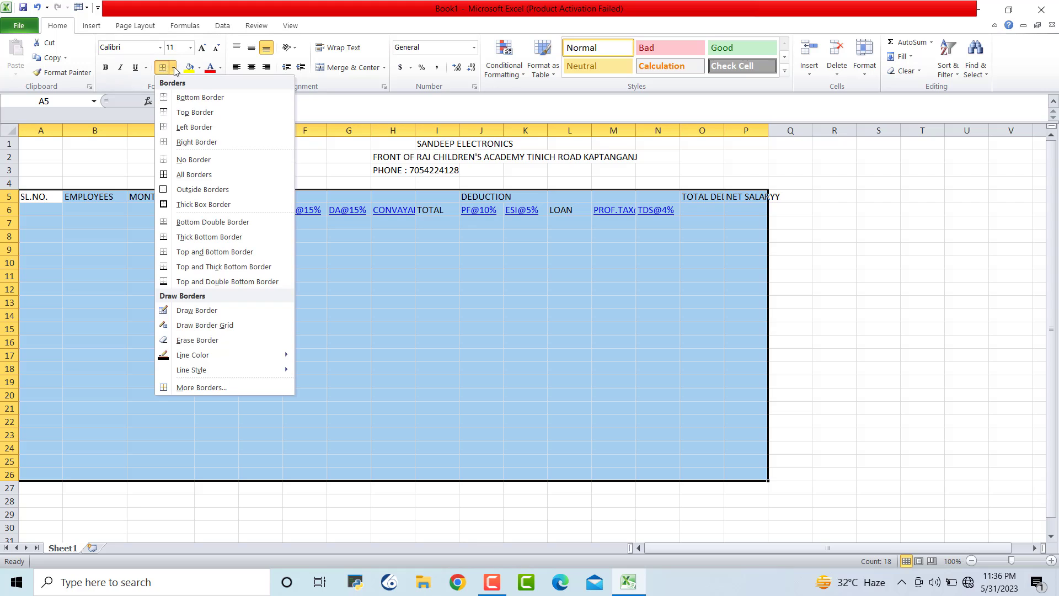
click(195, 174)
click(995, 368)
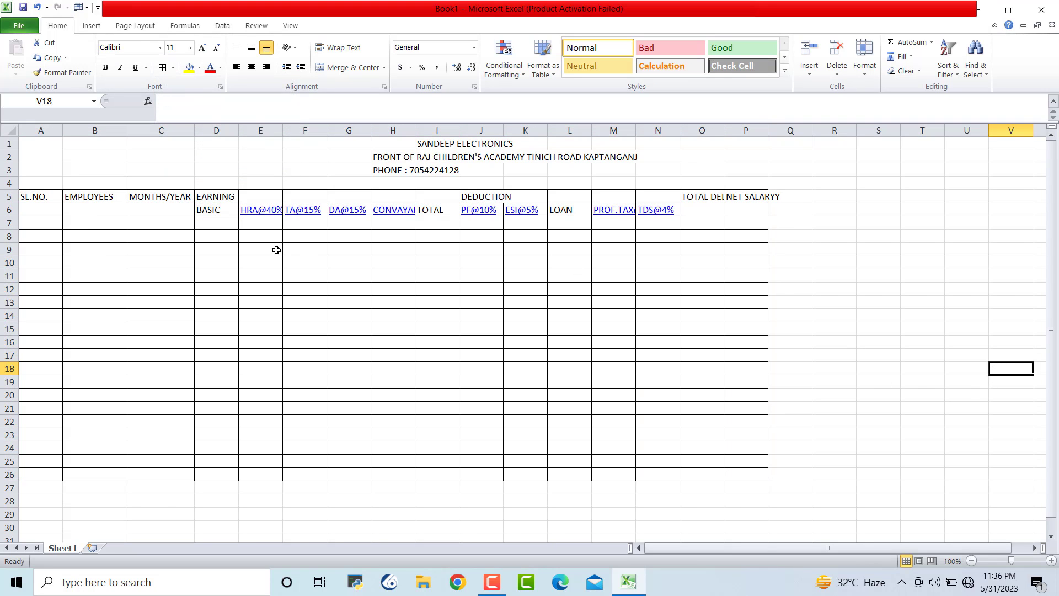
Auto-fit columns O and P to the TOTAL DEDUCTION and NET SALARYY headings
double_click(723, 130)
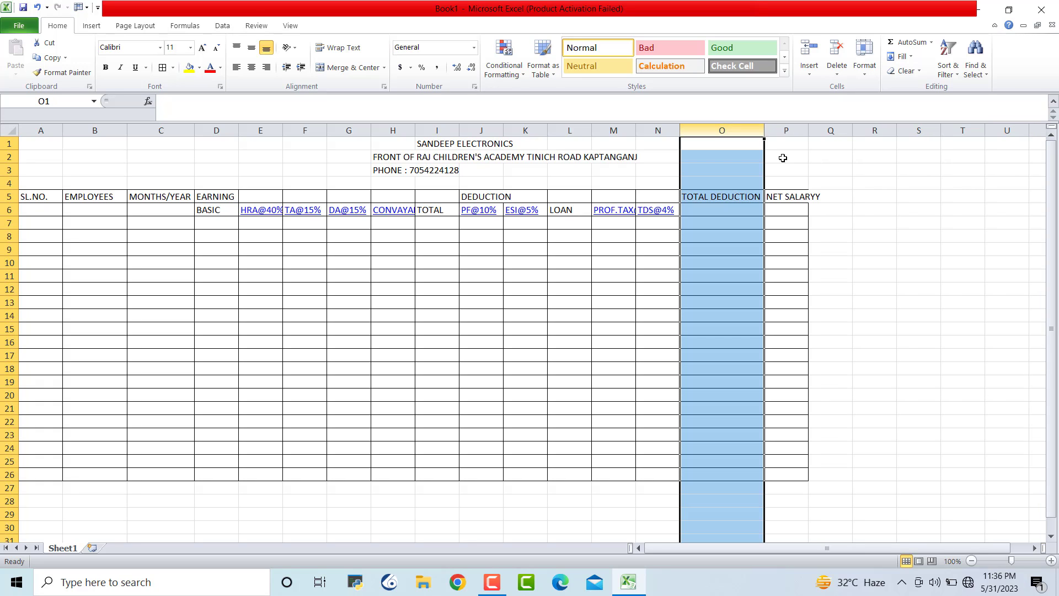
double_click(808, 131)
click(876, 264)
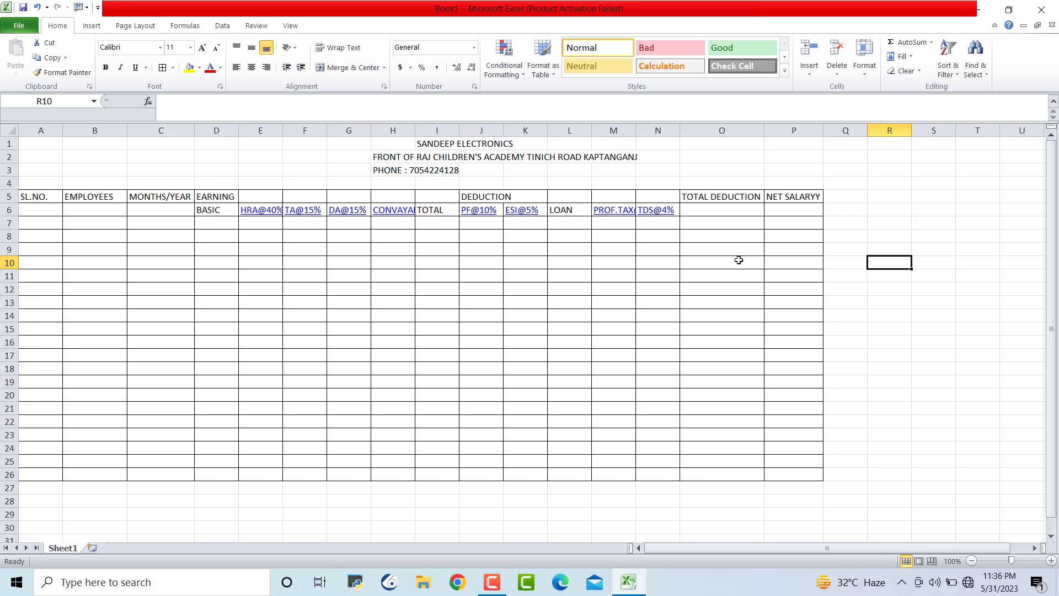
Merge and centre EARNING across D5:H5 and DEDUCTION across J5:N5
click(877, 309)
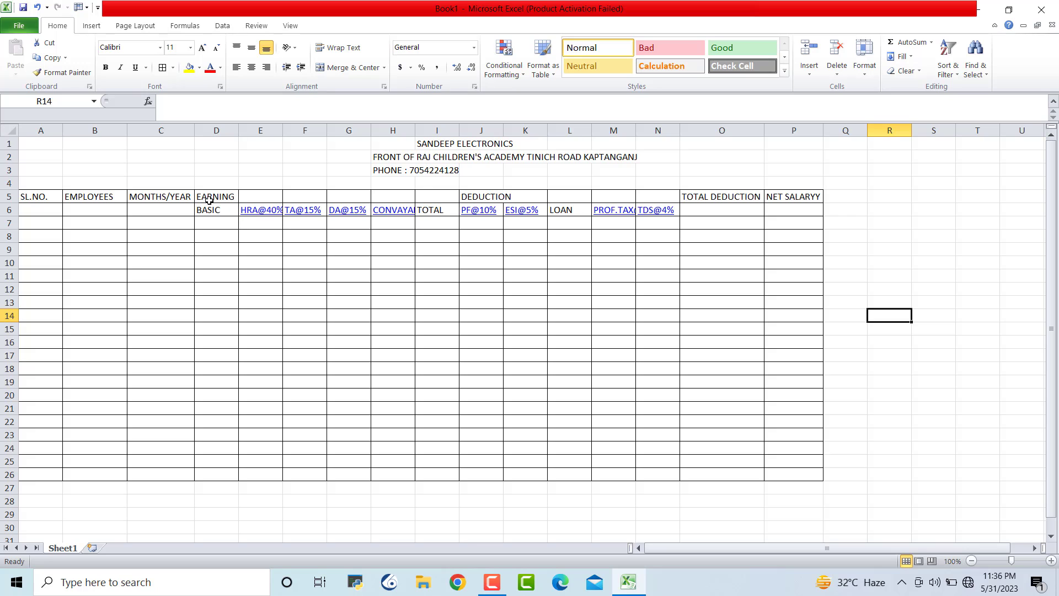
drag(209, 195, 404, 196)
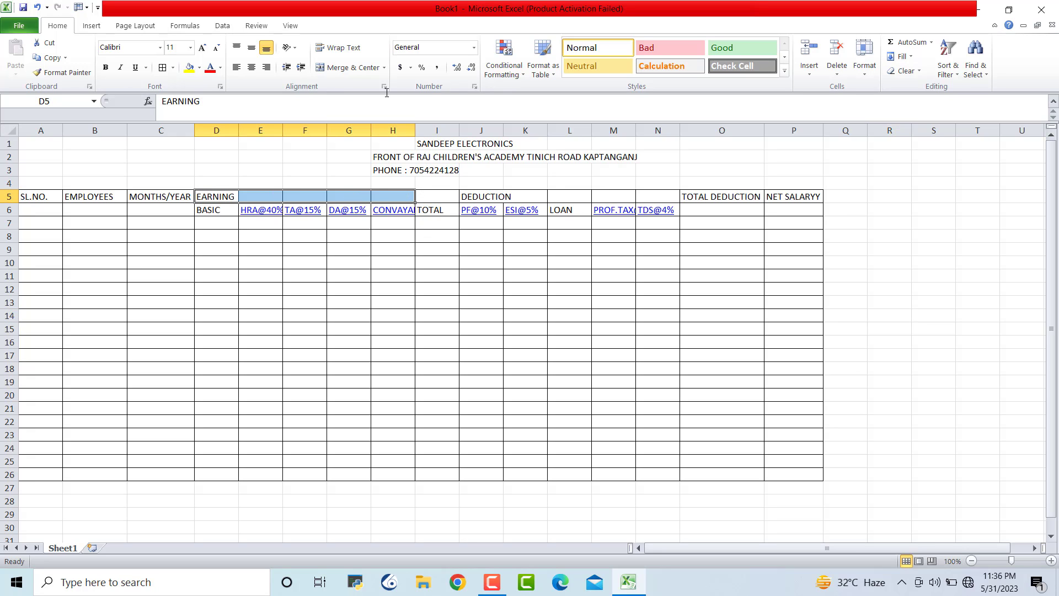
click(349, 68)
click(350, 69)
click(527, 343)
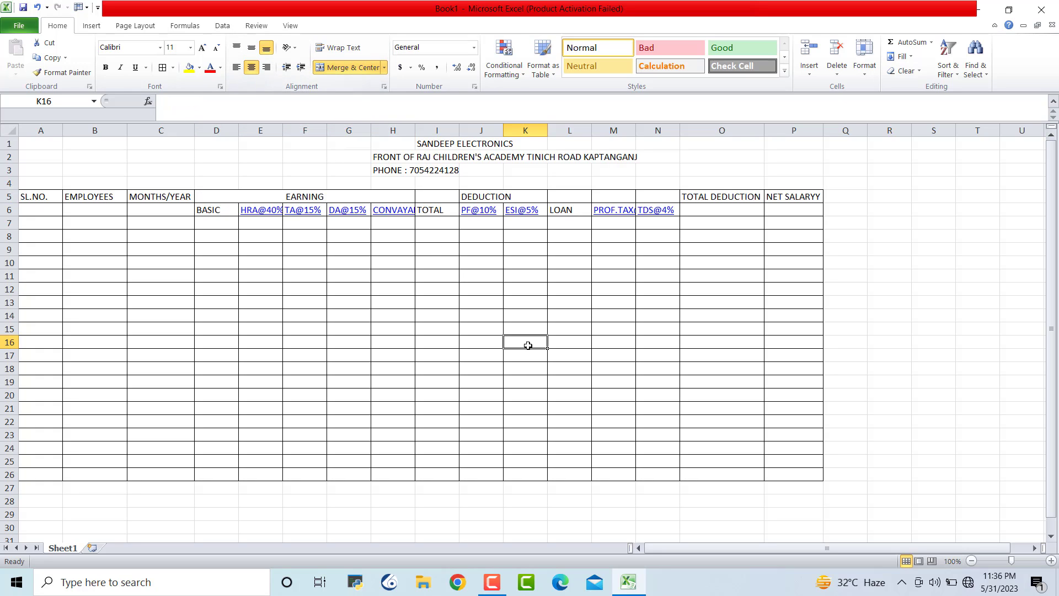
click(479, 194)
drag(480, 193, 664, 193)
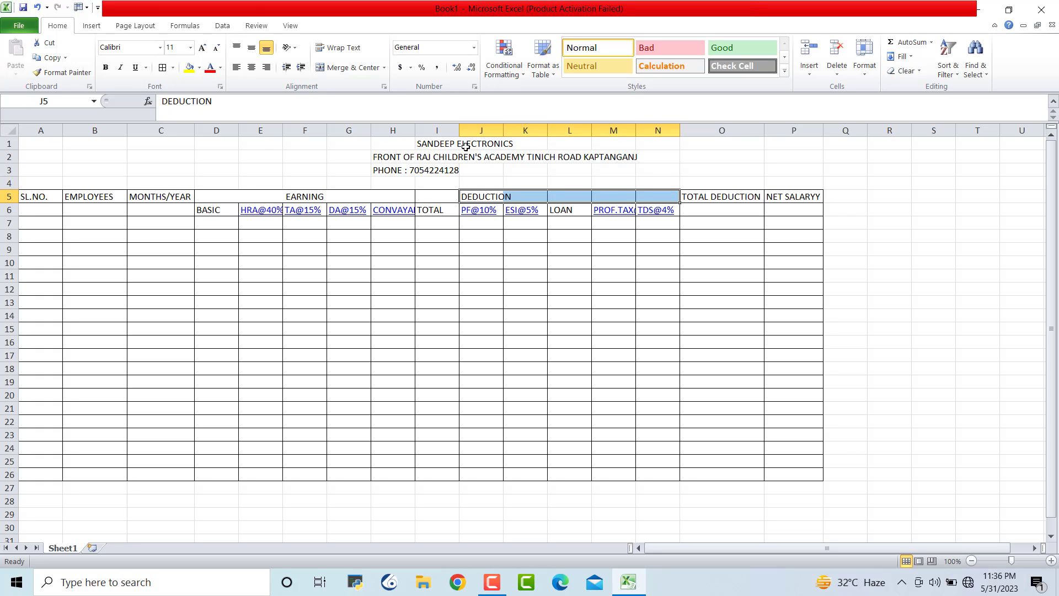
click(350, 67)
click(893, 339)
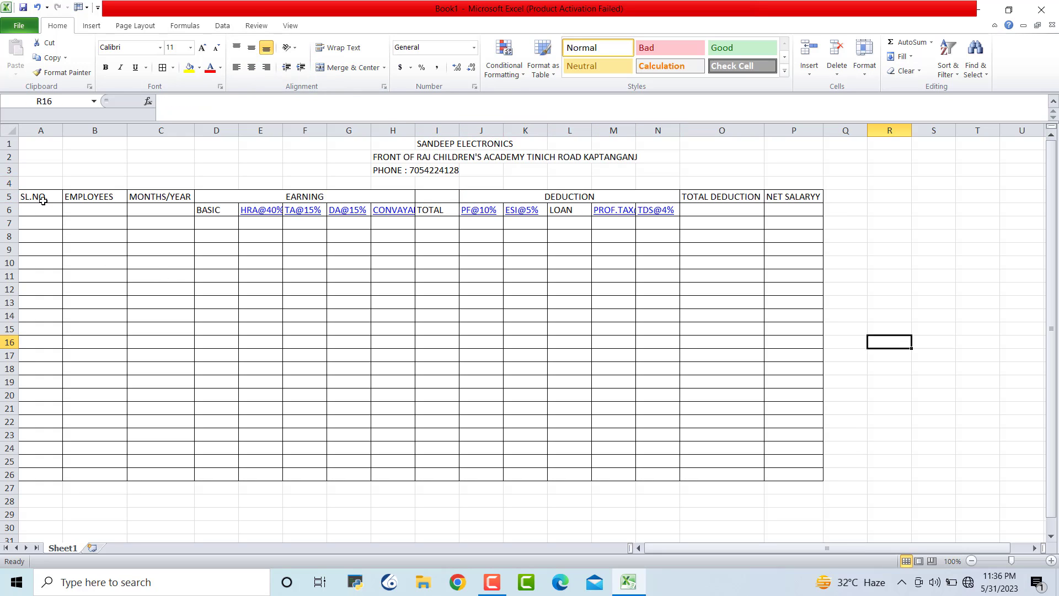
Merge SL.NO., EMPLOYEES, MONTHS/YEAR, TOTAL DEDUCTION and NET SALARYY each across rows 5–6
drag(43, 198, 105, 210)
click(356, 68)
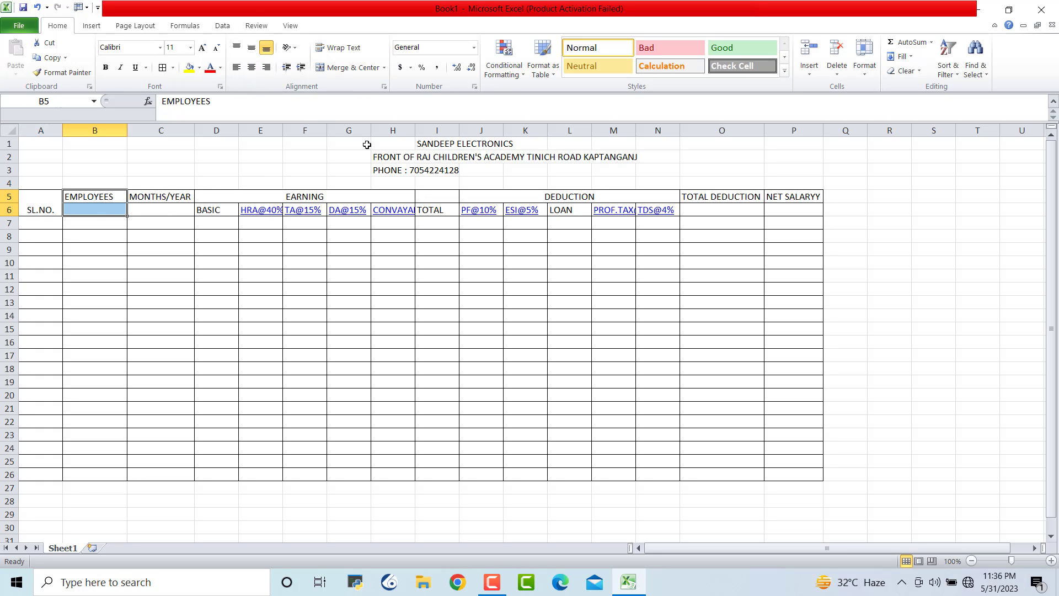
click(368, 67)
drag(175, 195, 173, 209)
click(353, 67)
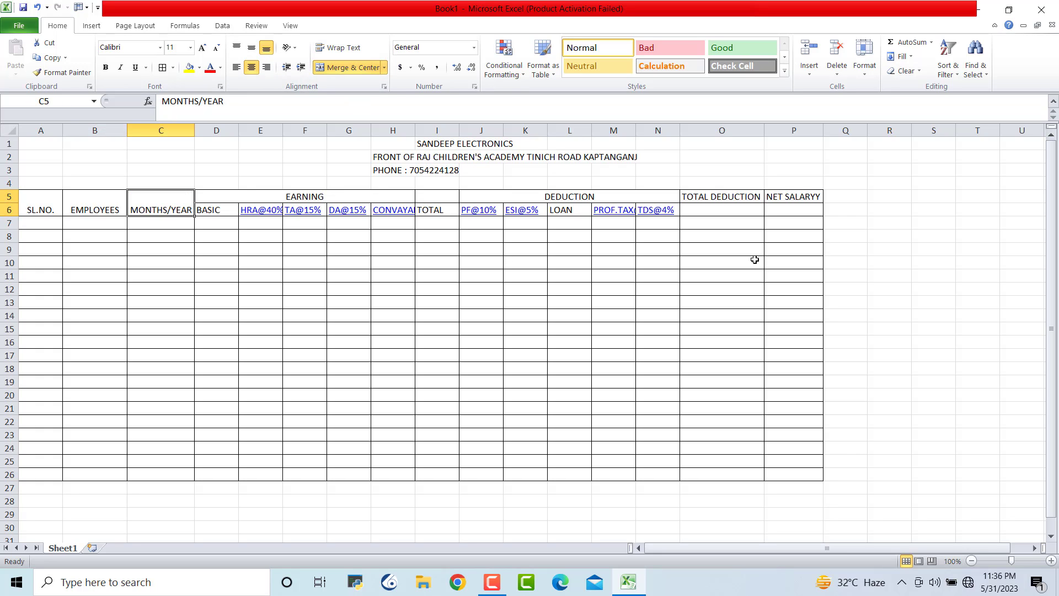
drag(723, 199, 722, 211)
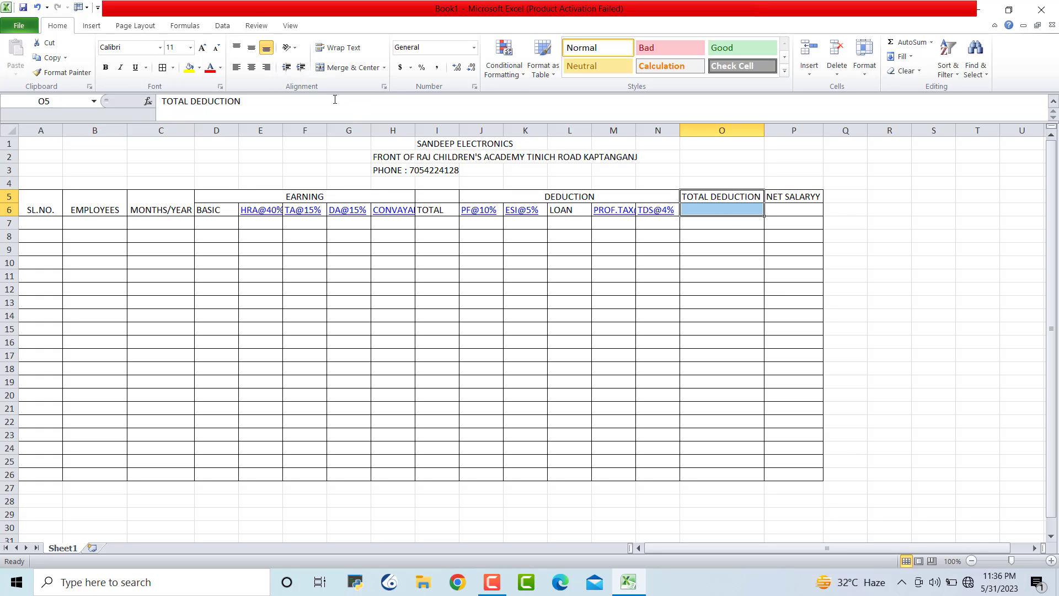
click(353, 67)
drag(786, 199, 786, 205)
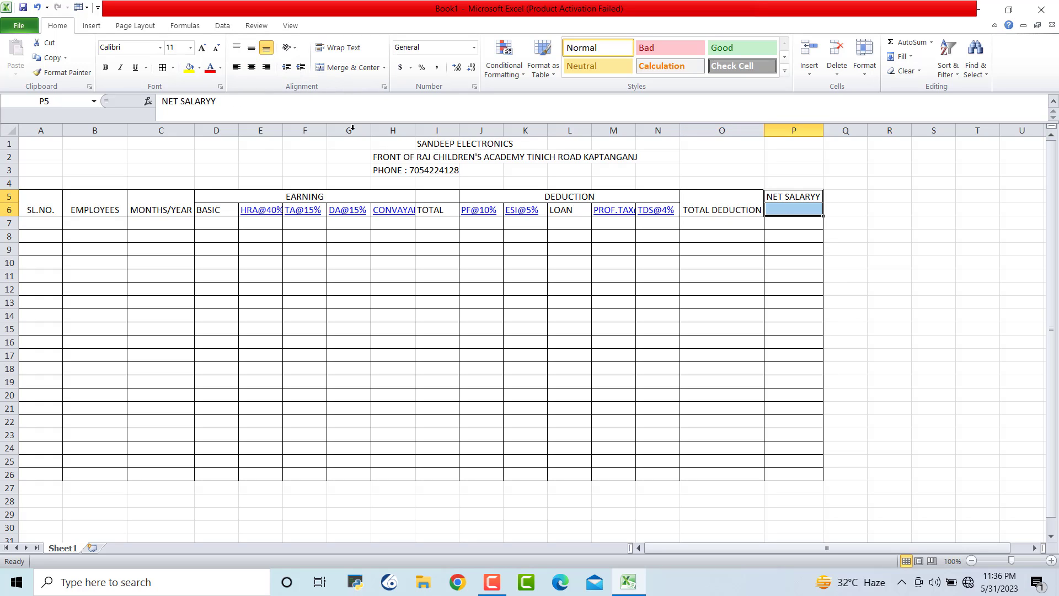
click(353, 67)
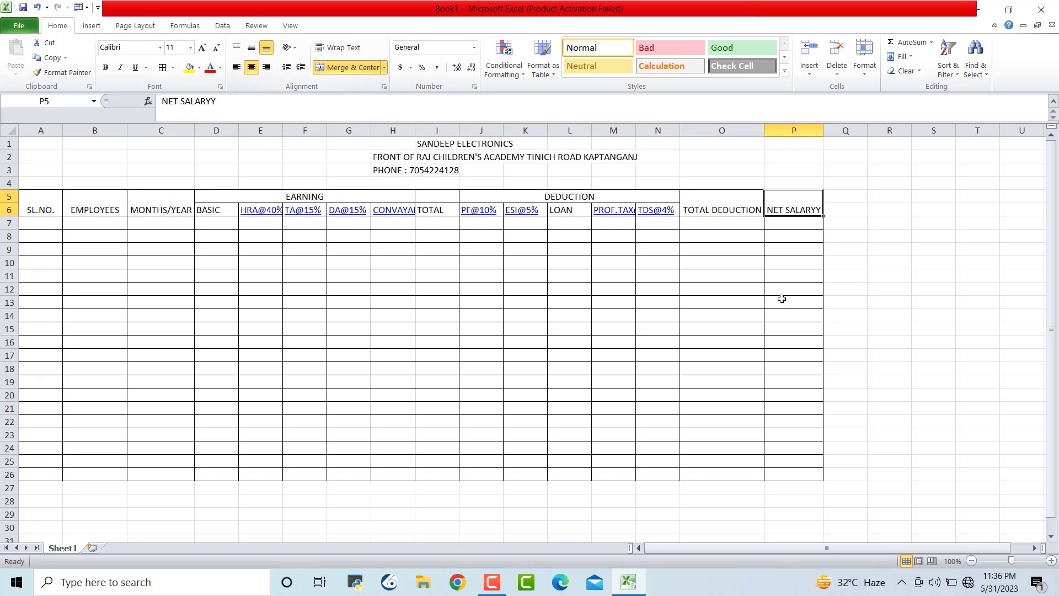
click(902, 359)
Middle-align the two-row header block A5:P6 vertically
drag(25, 205, 783, 210)
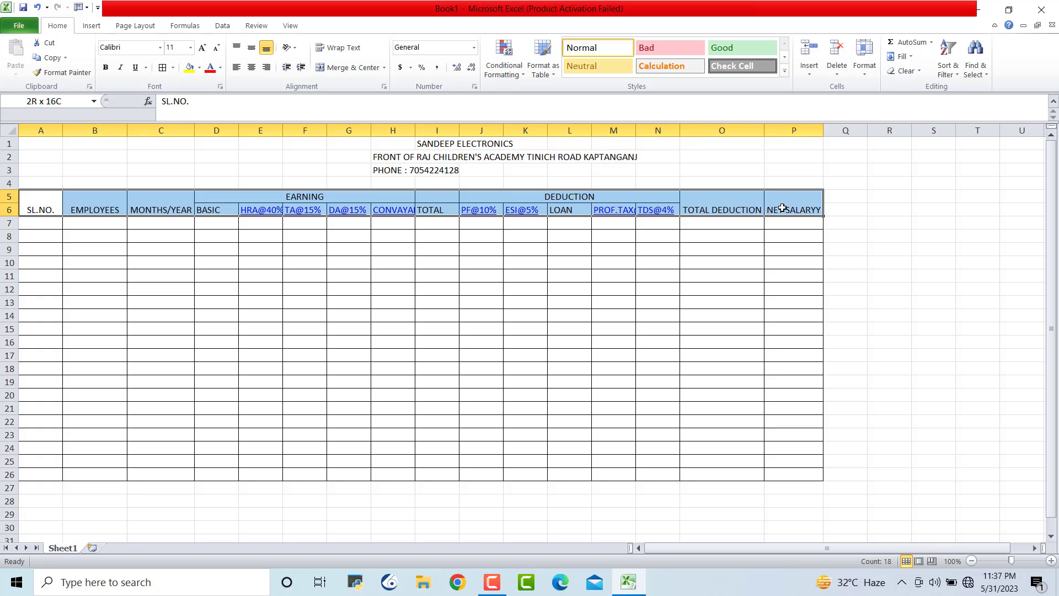
click(251, 48)
click(913, 341)
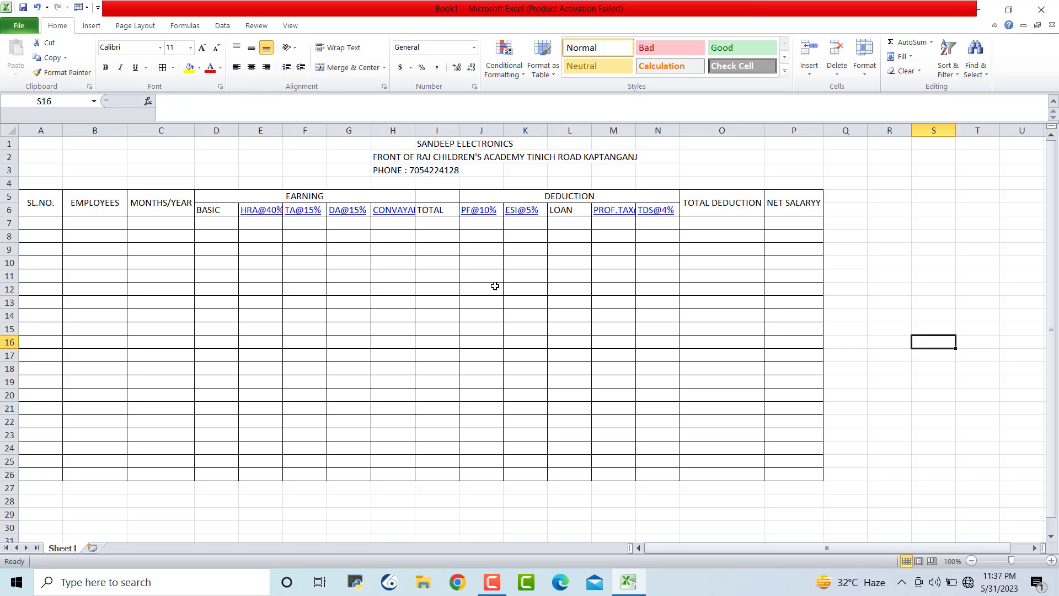
drag(55, 144, 794, 143)
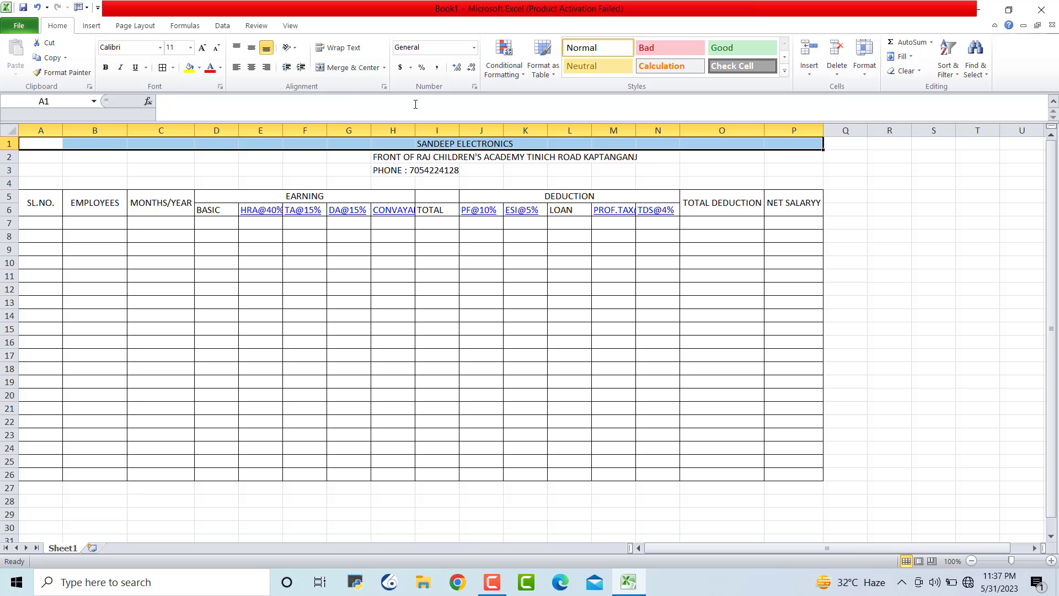
Merge and centre SANDEEP ELECTRONICS across row 1, bold, with font enlarged three steps
click(345, 71)
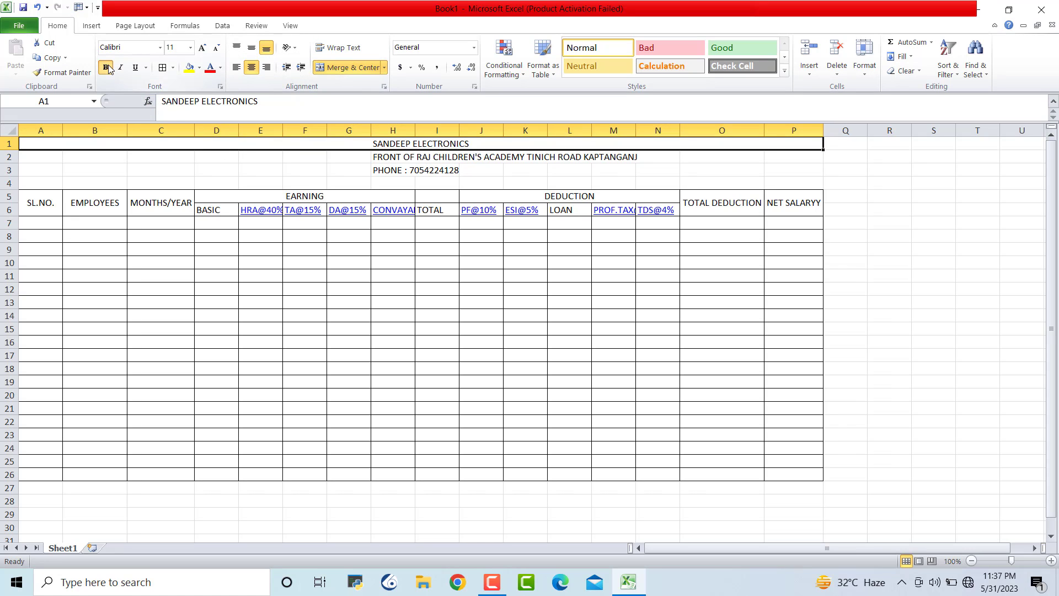
key(ctrl+b)
click(203, 49)
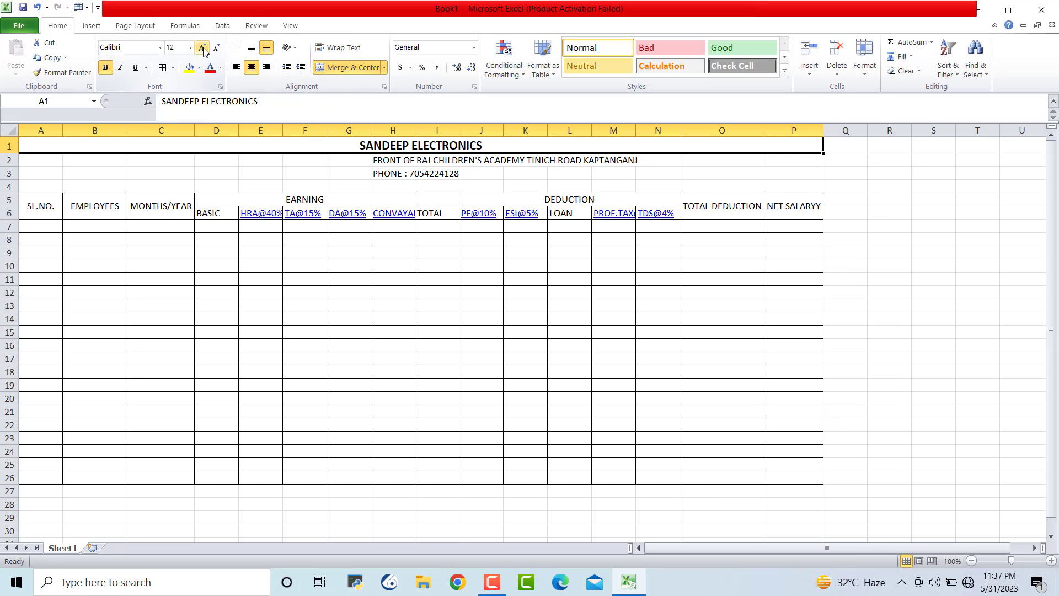
click(203, 49)
click(203, 48)
click(203, 49)
click(905, 296)
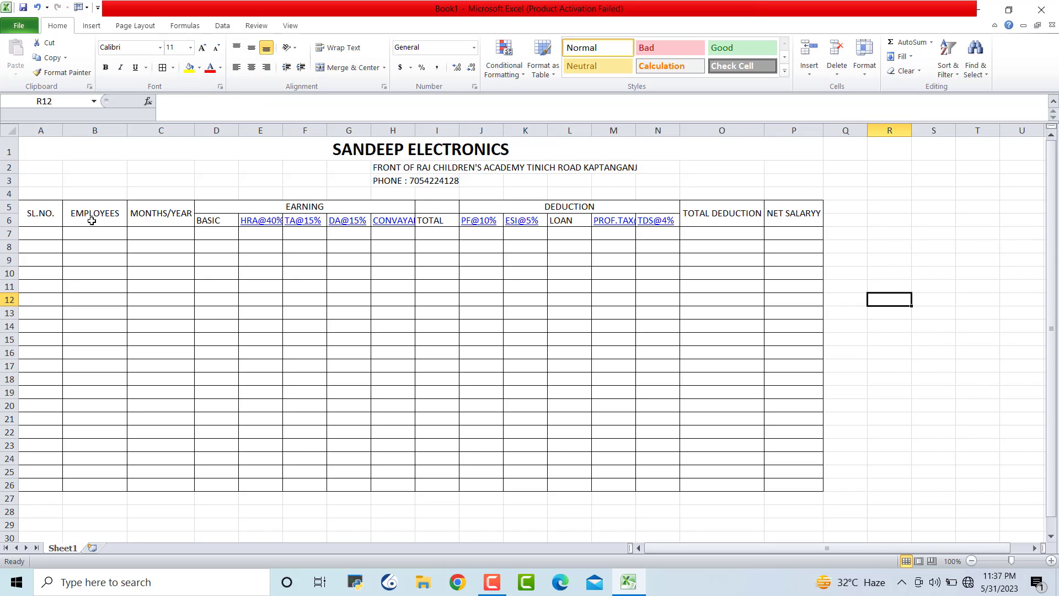
Merge and centre the address line across row 2, bold, with font enlarged twice
drag(19, 171, 766, 169)
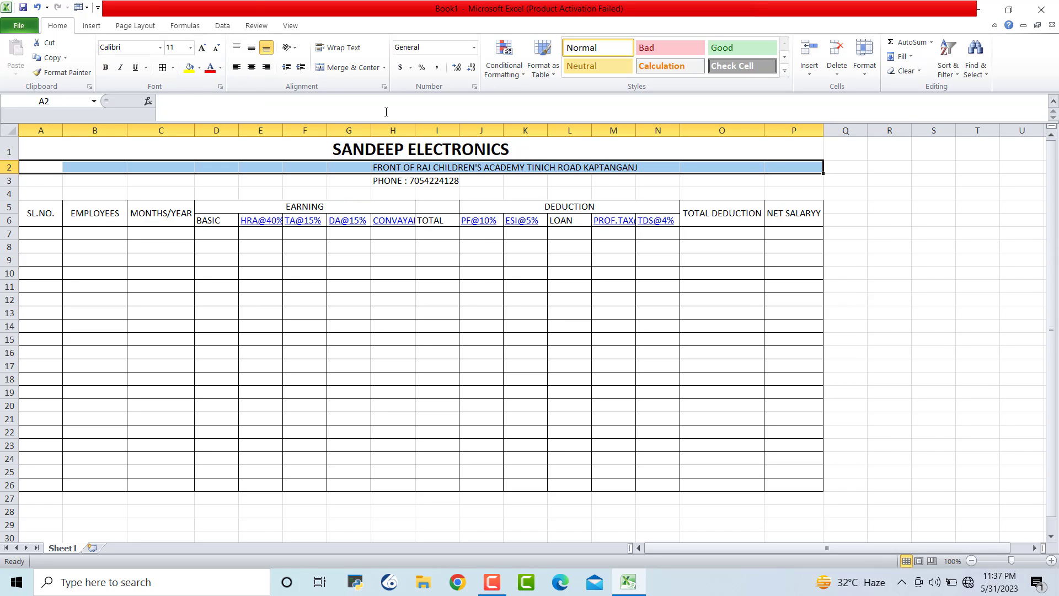
click(361, 71)
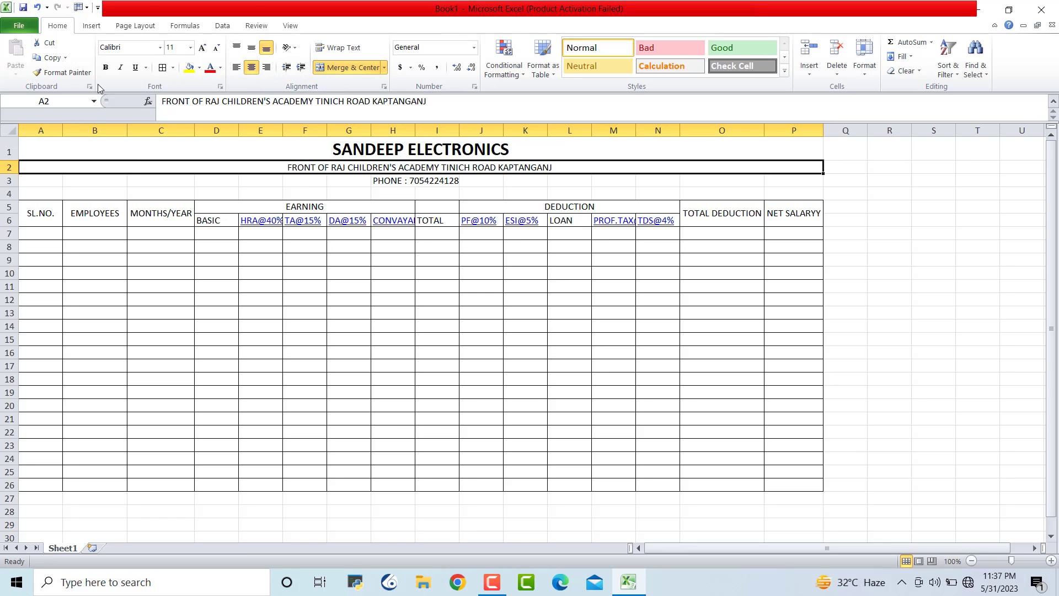
click(105, 67)
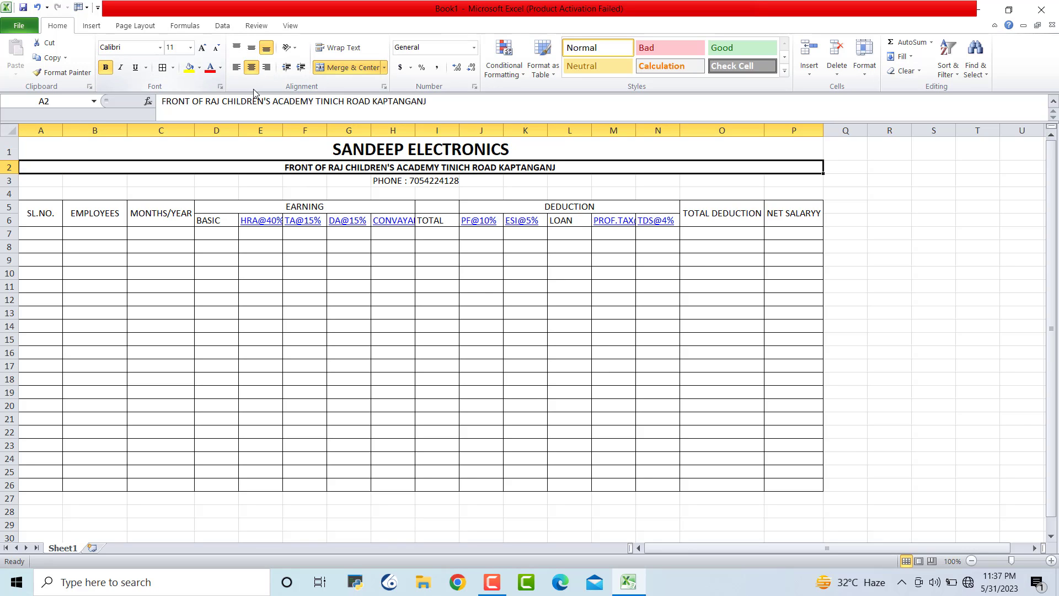
click(203, 50)
click(204, 50)
click(204, 49)
click(889, 277)
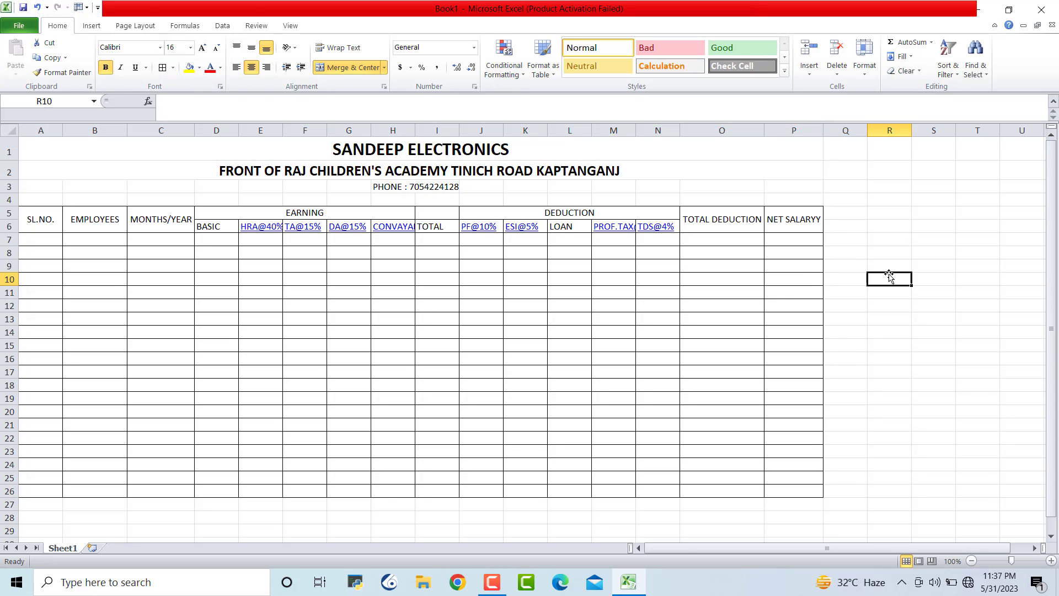
Merge and centre the phone line across row 3, bold, with font enlarged twice
drag(50, 187, 816, 186)
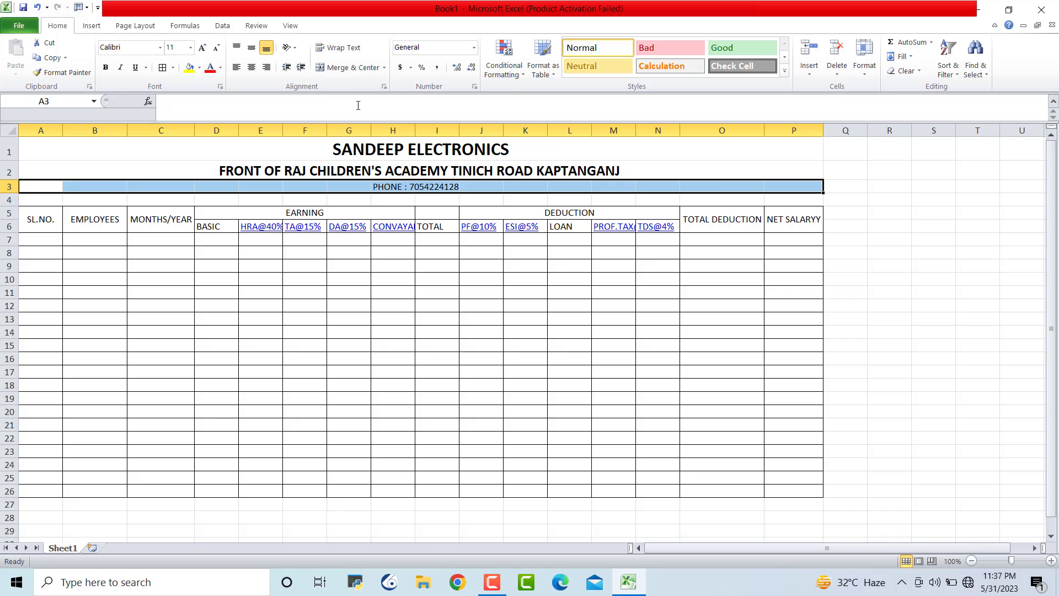
click(349, 67)
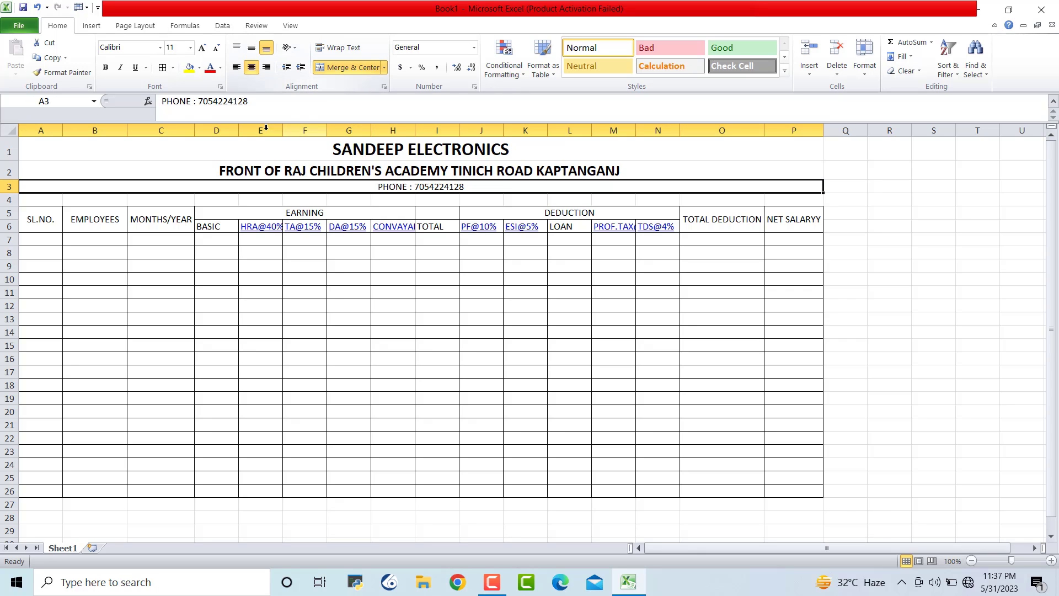
click(105, 67)
click(203, 47)
click(203, 47)
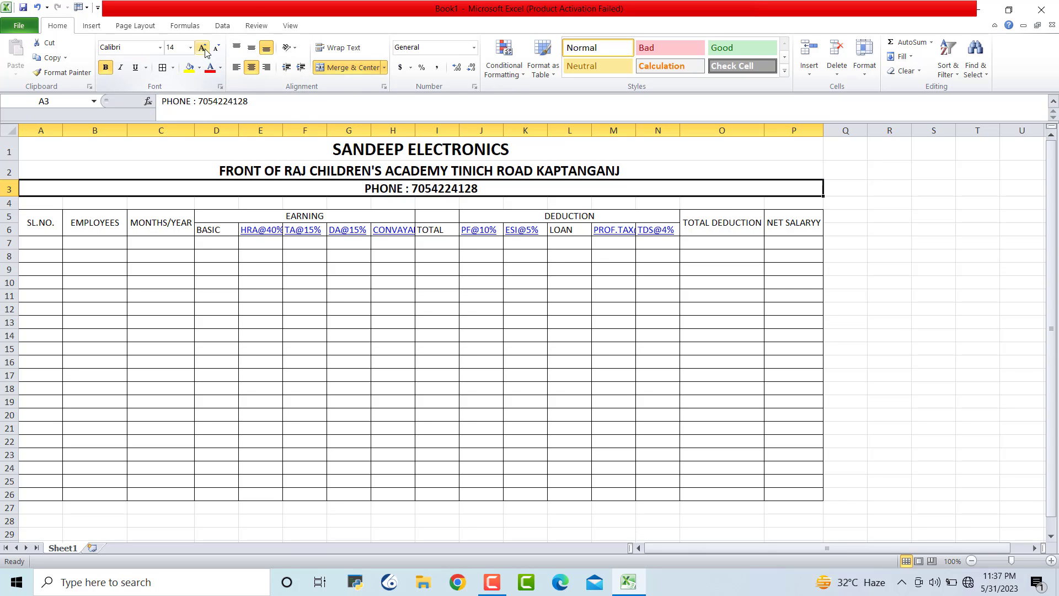
click(935, 322)
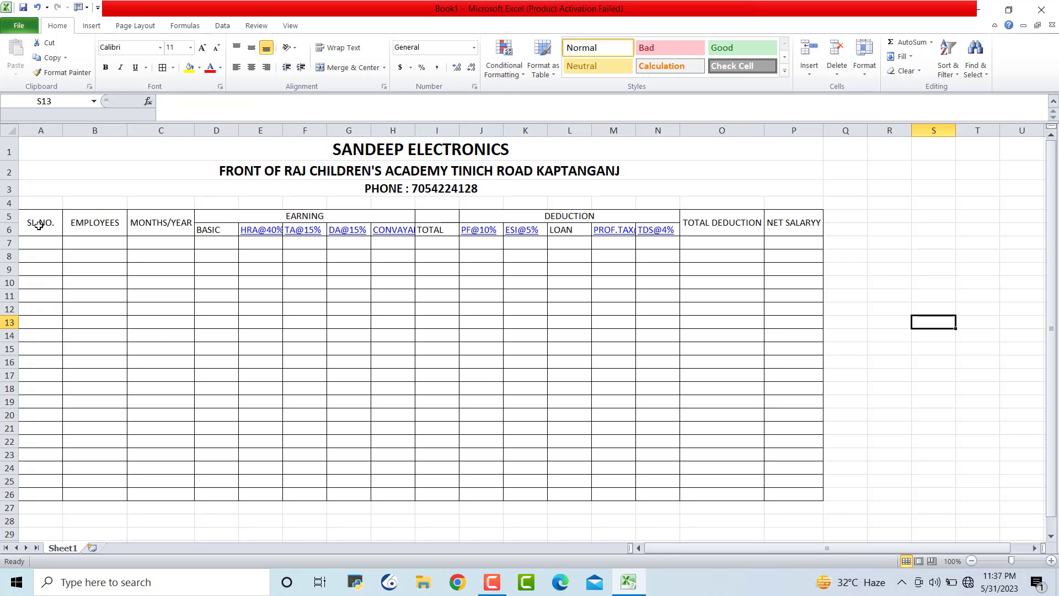
Make the column headings in rows 5–6 bold
drag(38, 225, 774, 224)
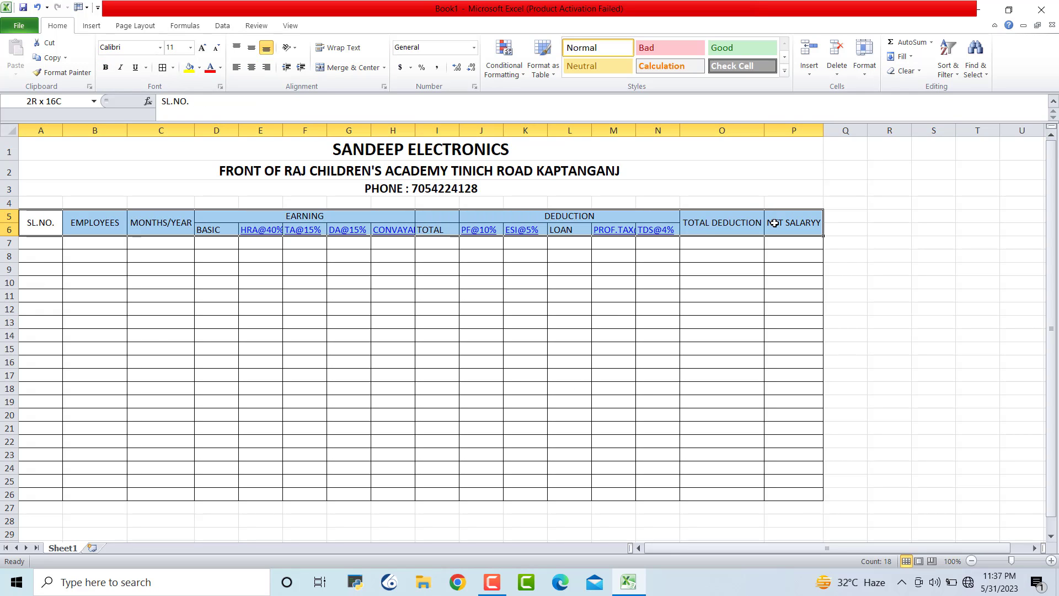
click(106, 67)
click(931, 337)
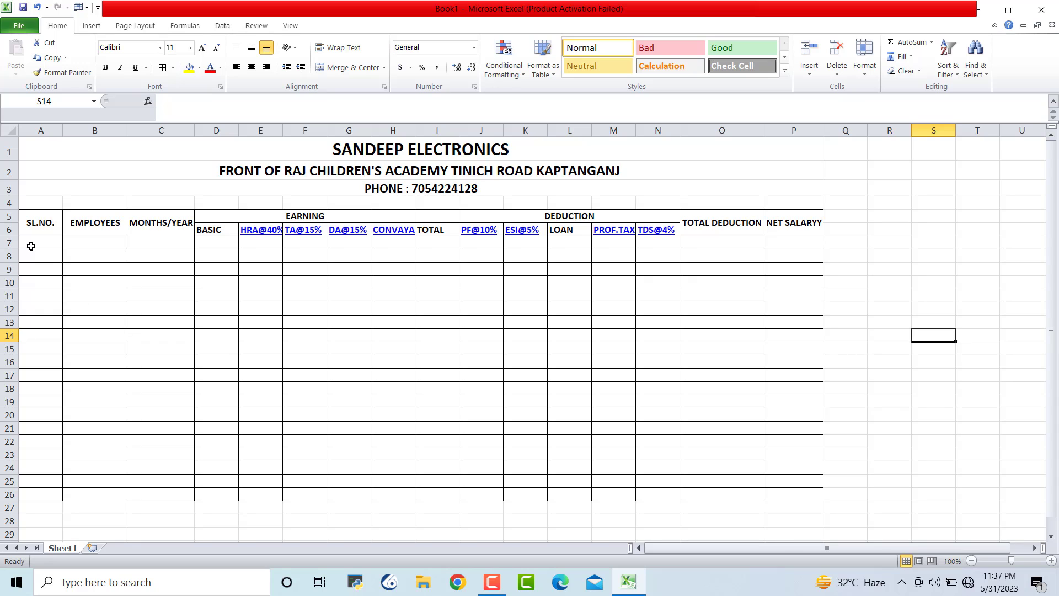
drag(31, 246, 798, 492)
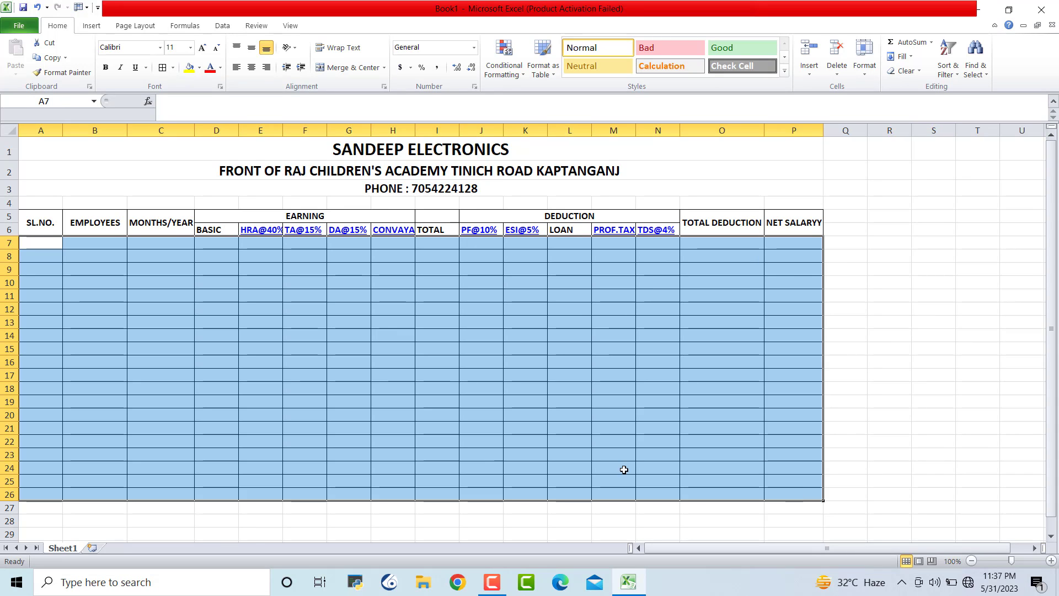
Bold the data rows and fill row 7 with serial 1, the employee's name and Jan-23
click(108, 68)
double_click(885, 318)
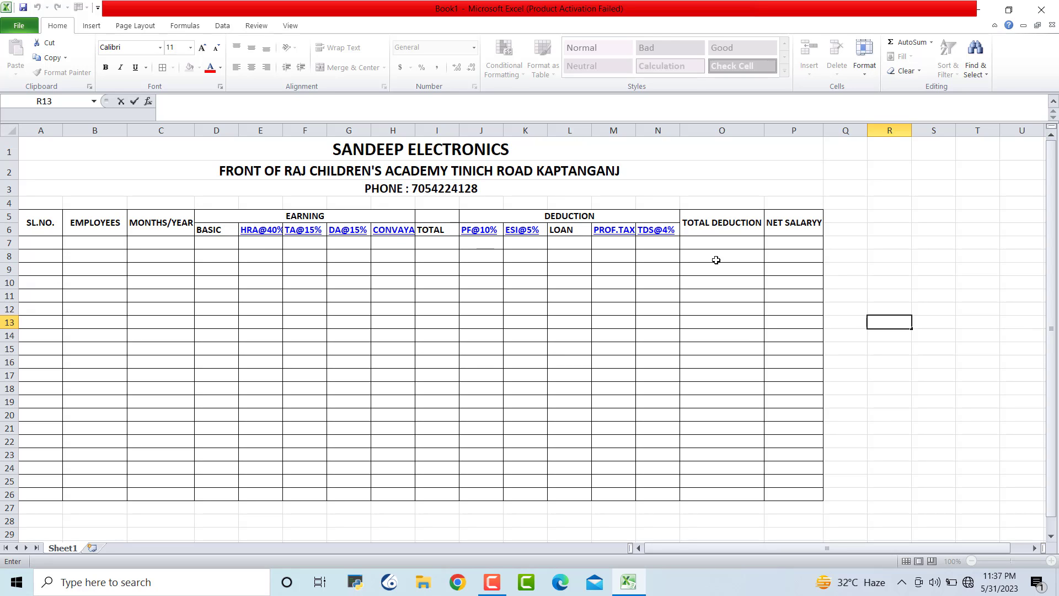
click(35, 240)
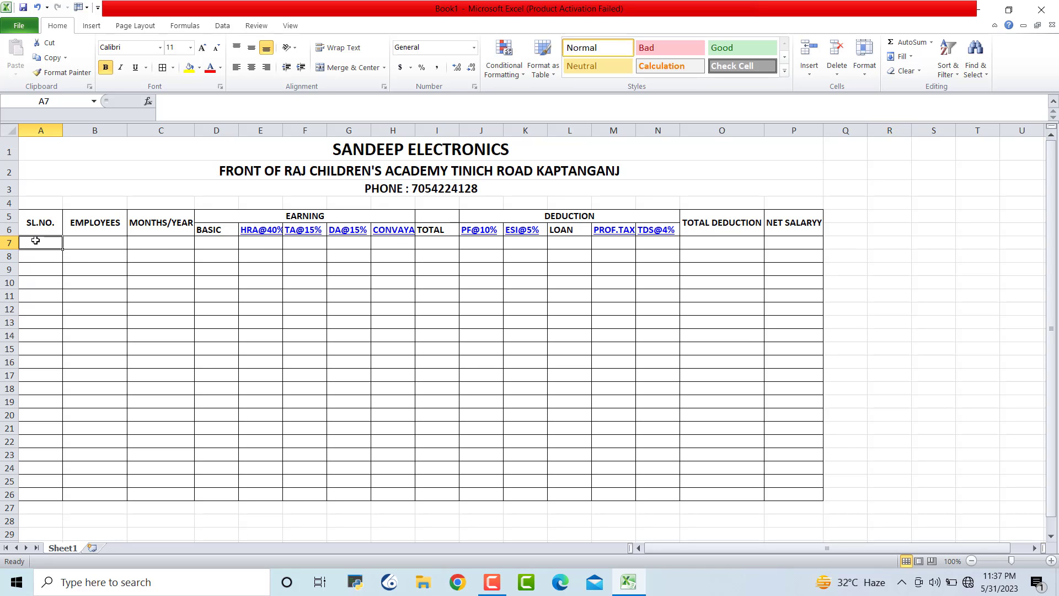
text(1)
key(Tab)
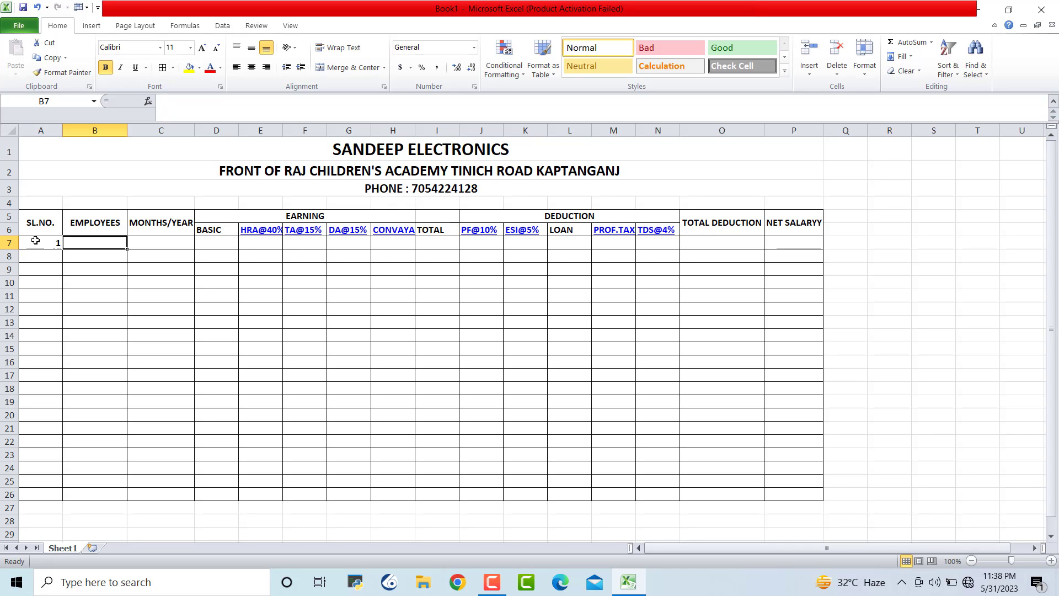
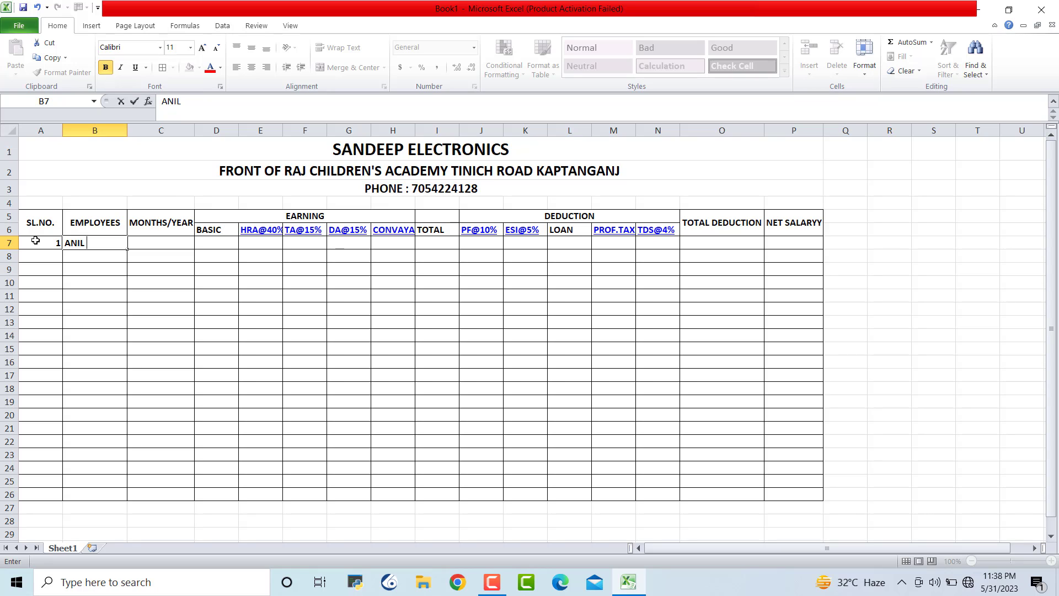
key(Tab)
text(JAN)
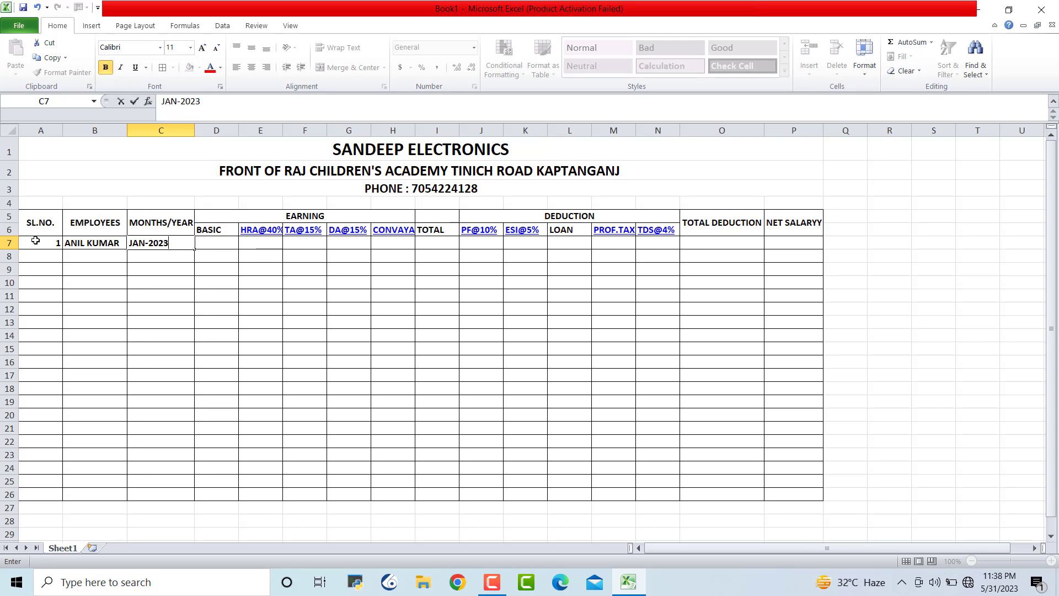
click(304, 375)
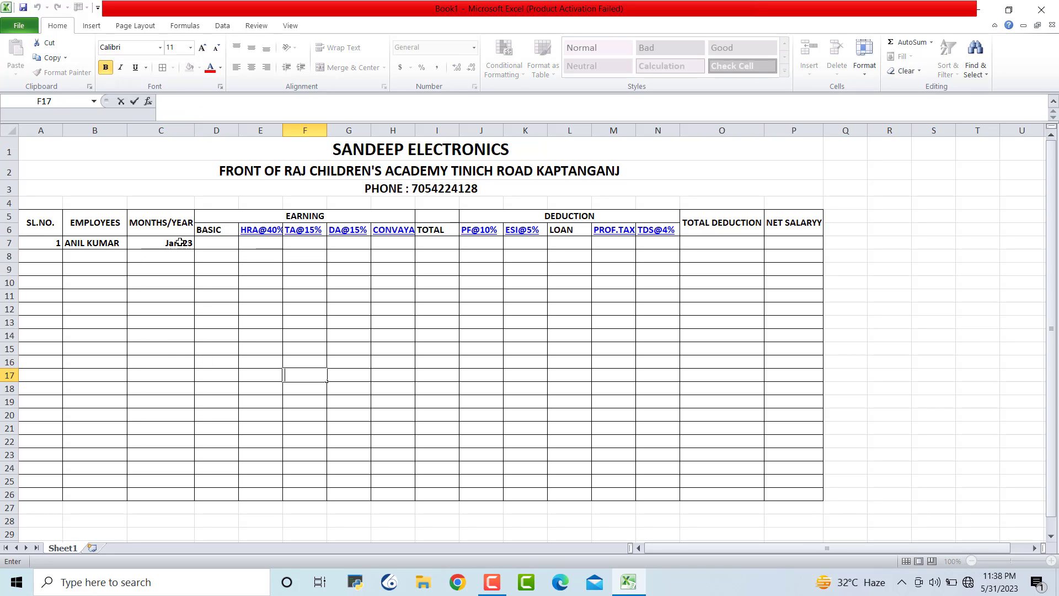
Fill C7 down to row 26, then clear the unwanted Feb-23 to Aug-24 months
click(180, 241)
drag(194, 249, 188, 500)
click(259, 428)
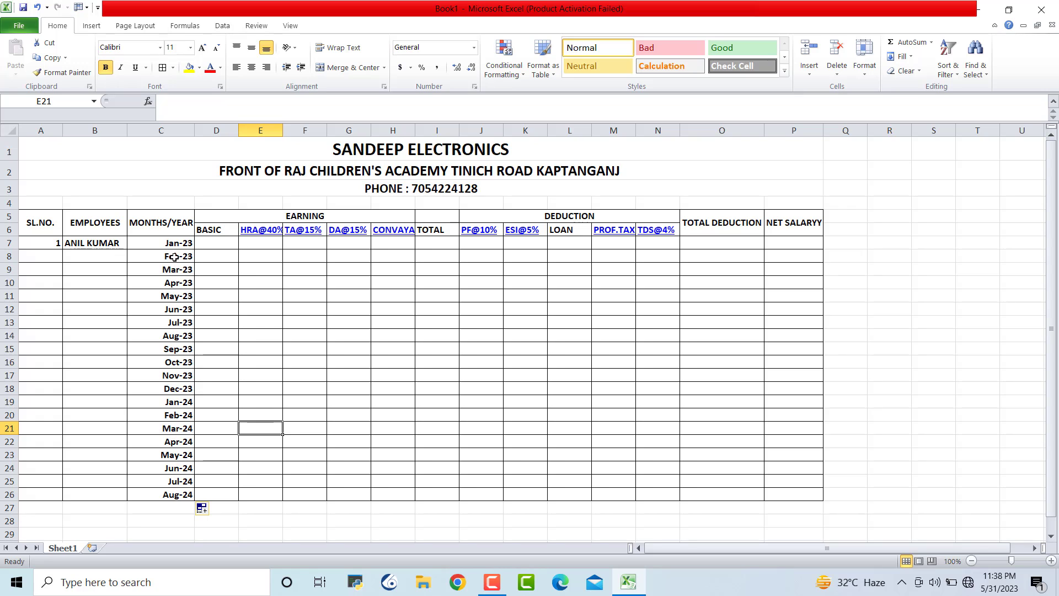
drag(178, 254, 180, 494)
key(Delete)
click(314, 465)
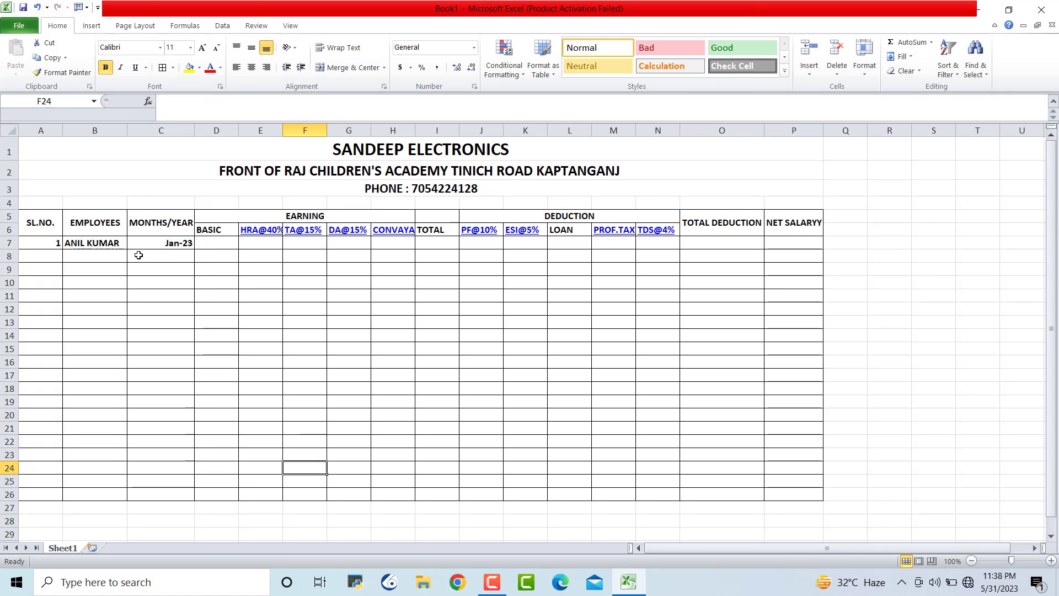
Enter JAN-2023 in C8 and fill C7:C8 down so Jan-23 repeats to row 26
click(167, 255)
text(JAN-20)
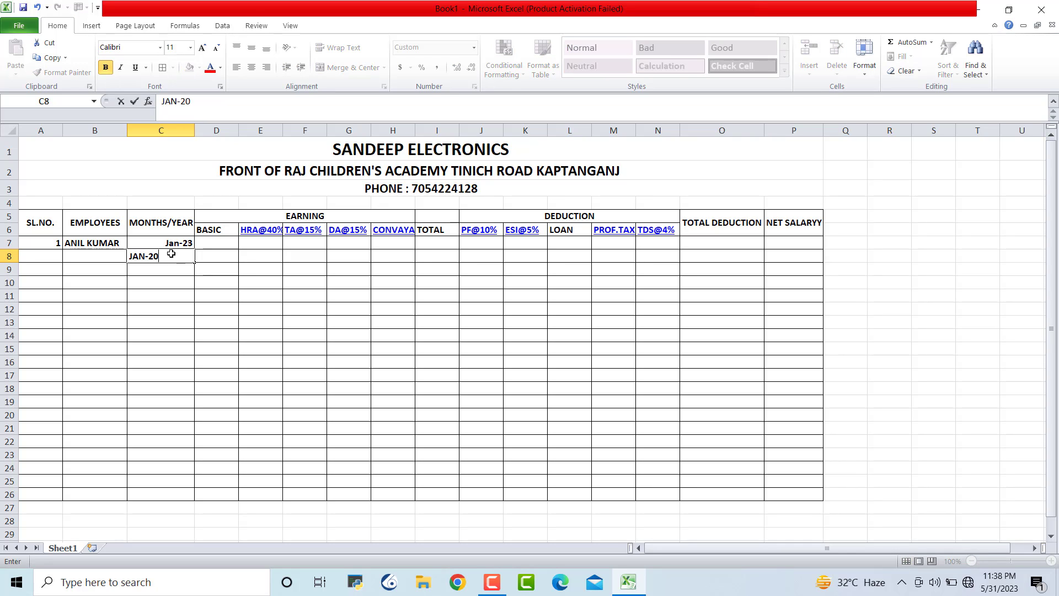
text(23)
click(304, 388)
drag(183, 245, 196, 497)
click(403, 426)
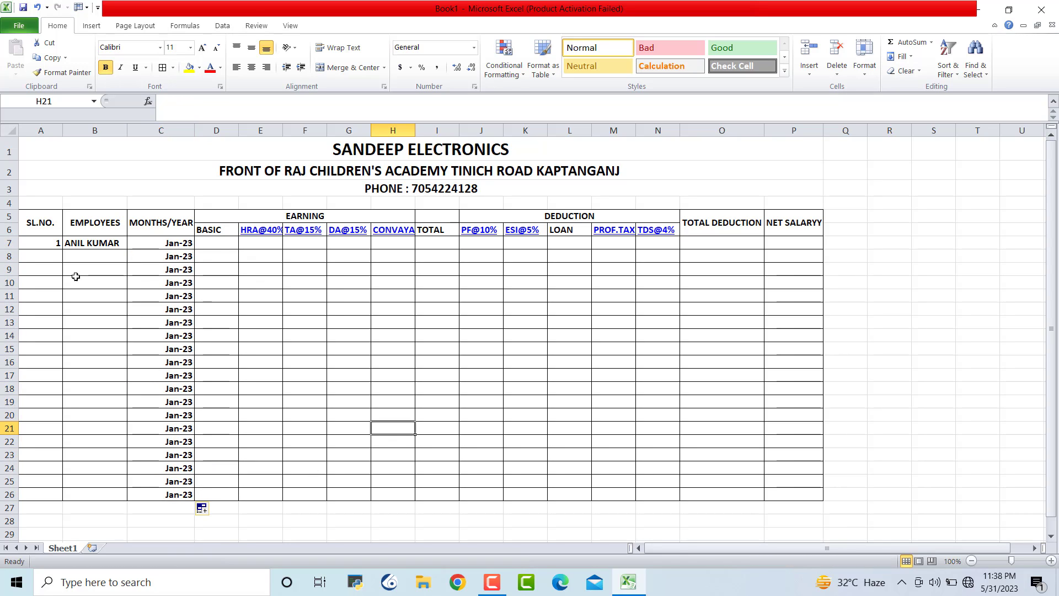
click(222, 241)
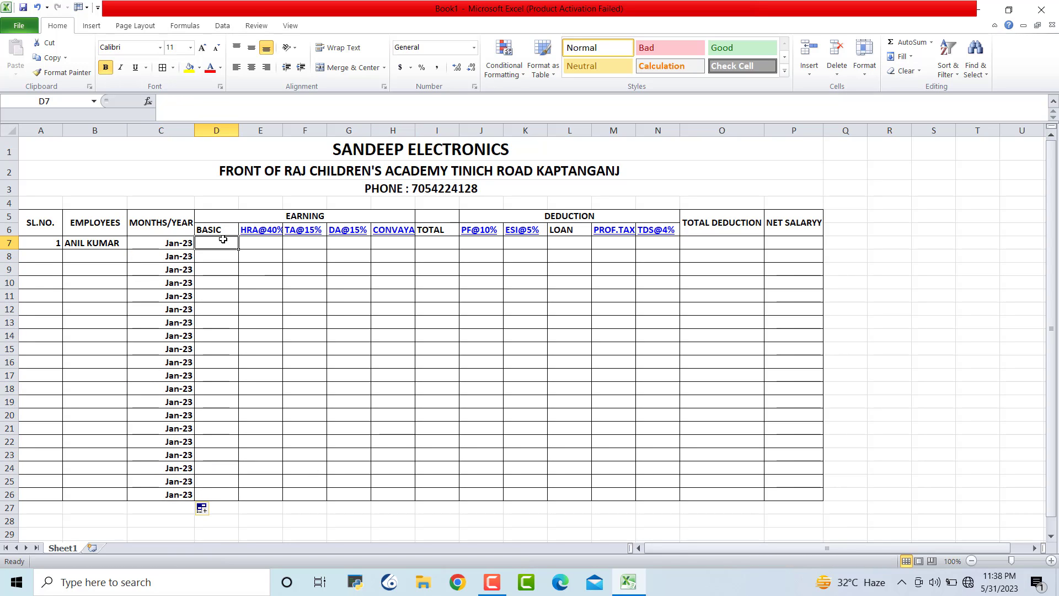
Enter basic pay 8000 in D7 and HRA =D7*40% in E7, giving 3200
text(8000)
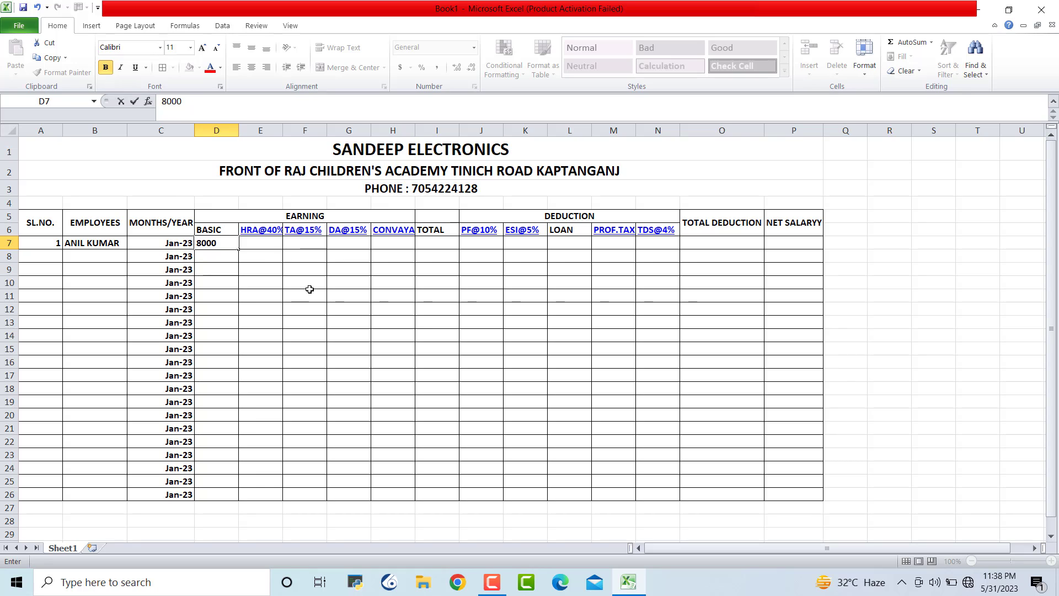
click(372, 333)
click(268, 246)
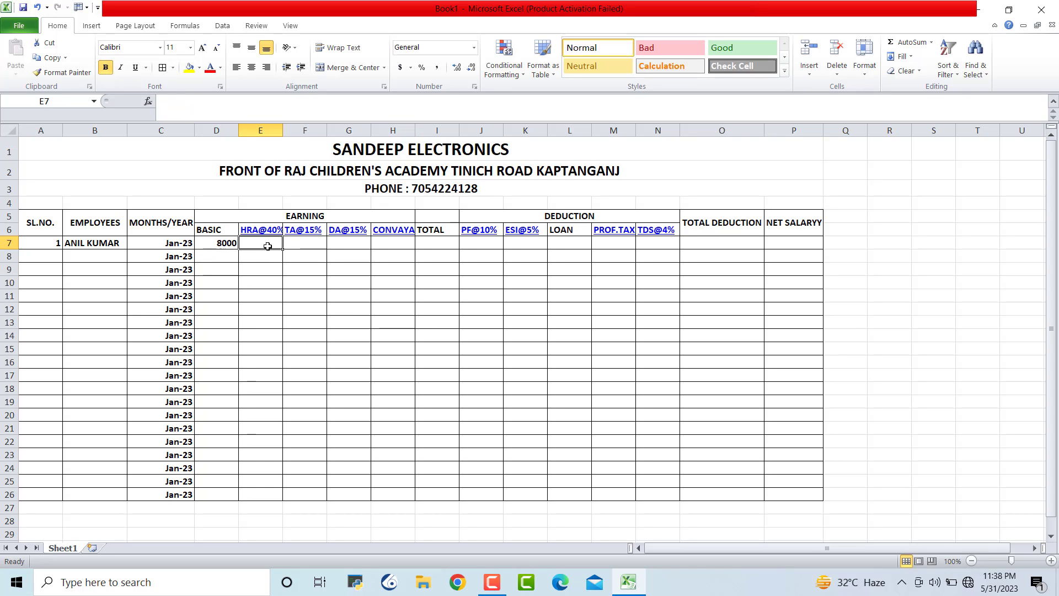
text(=)
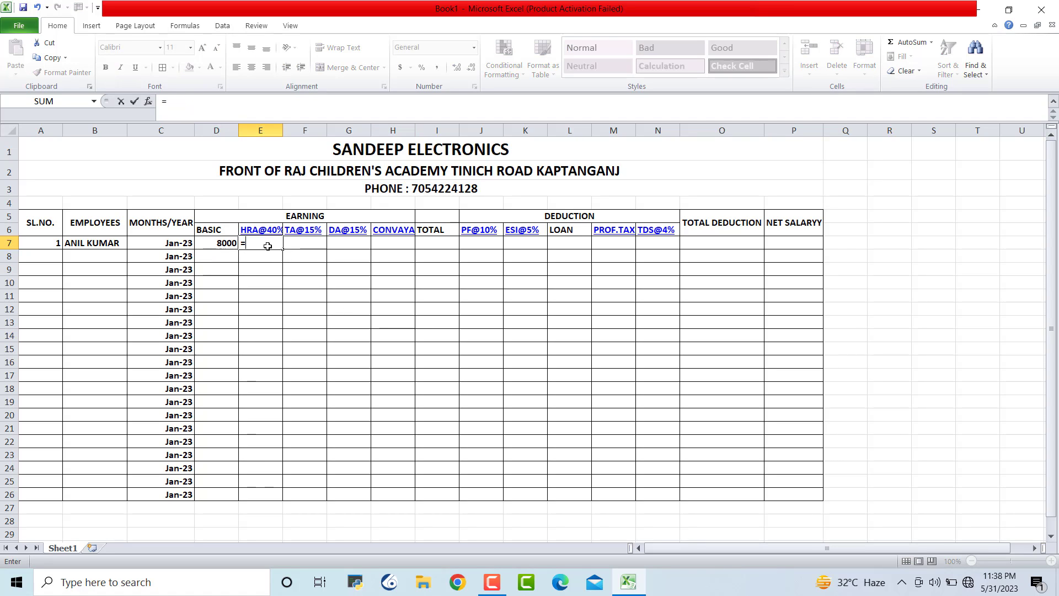
click(222, 244)
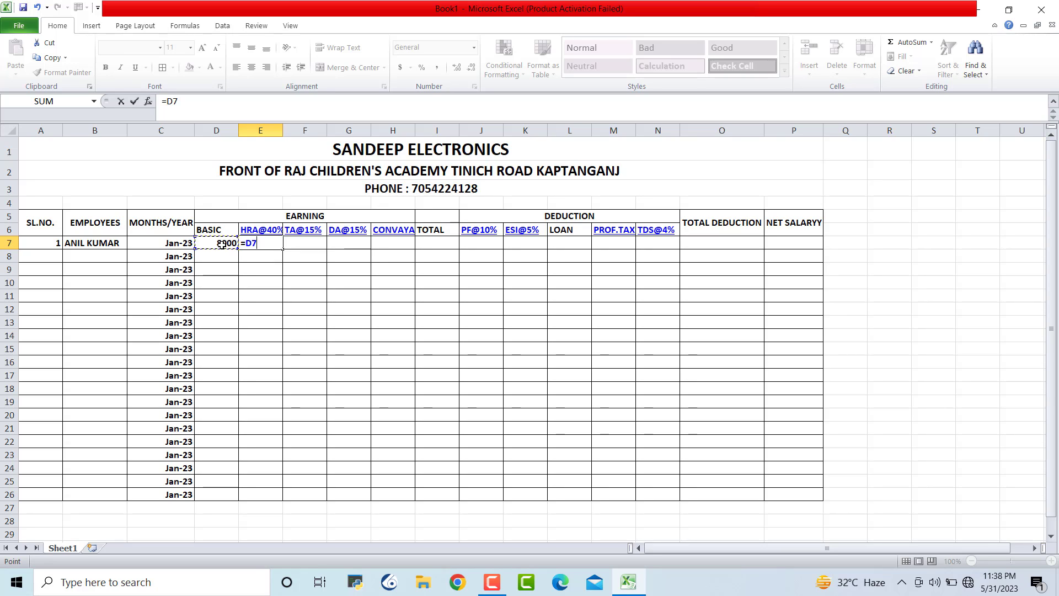
text(*)
text(40%)
key(Return)
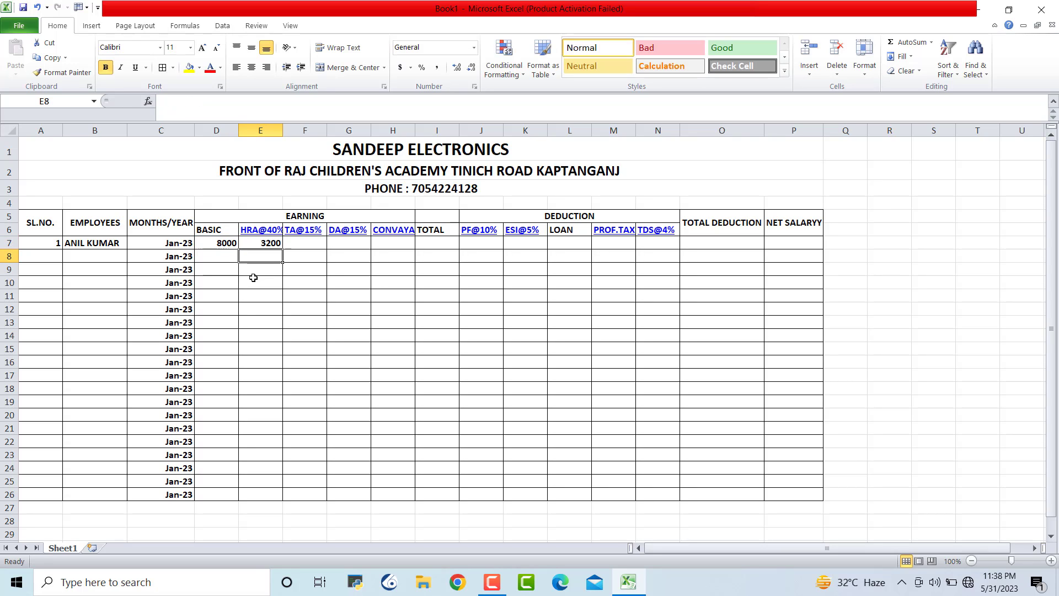
click(403, 312)
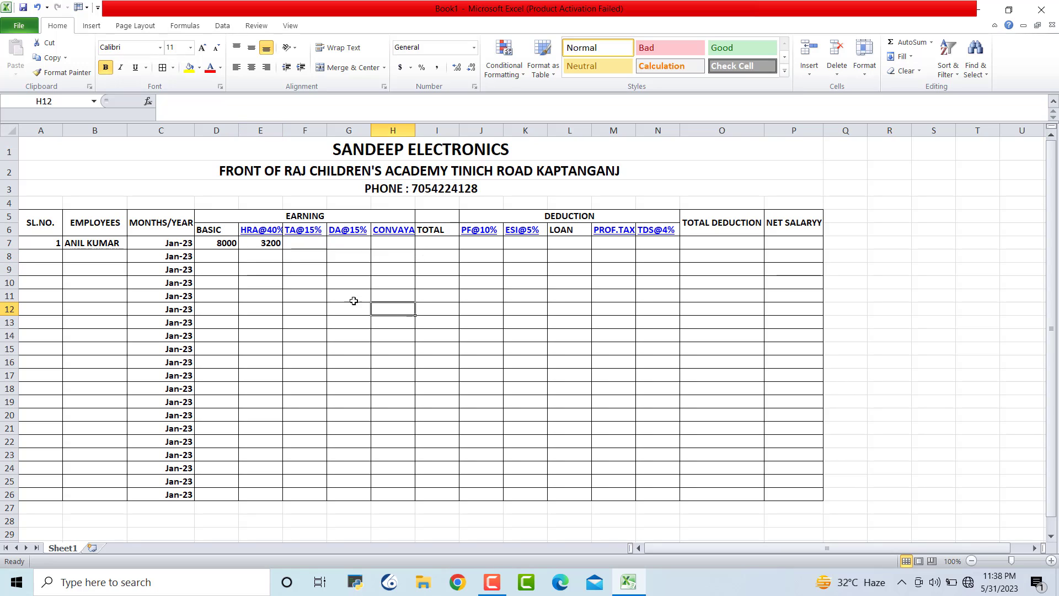
Calculate TA and DA in F7 and G7 as =D7*15%, each giving 1200
click(300, 244)
text(=)
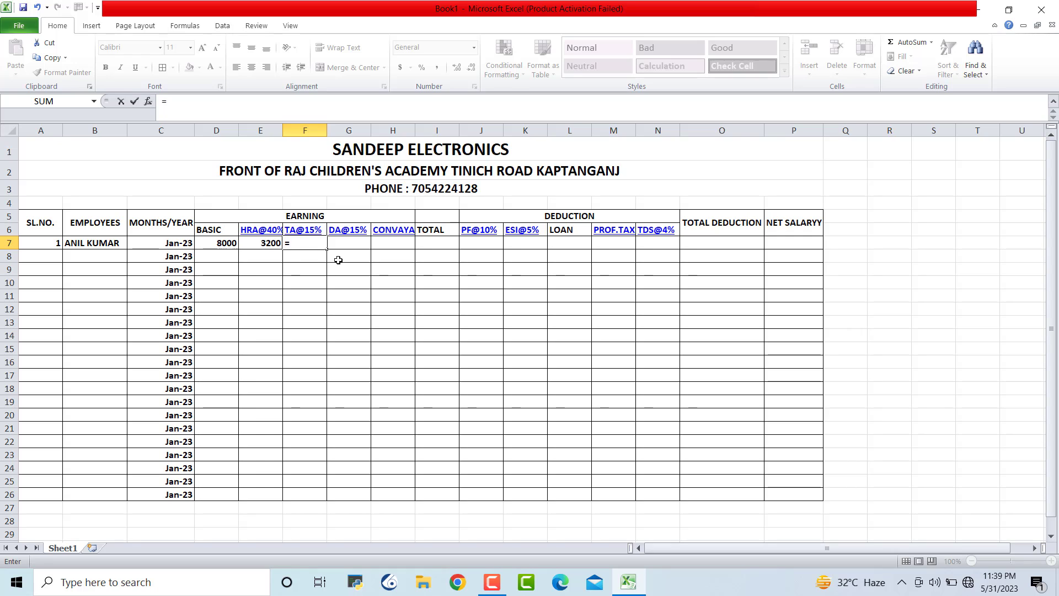
click(231, 243)
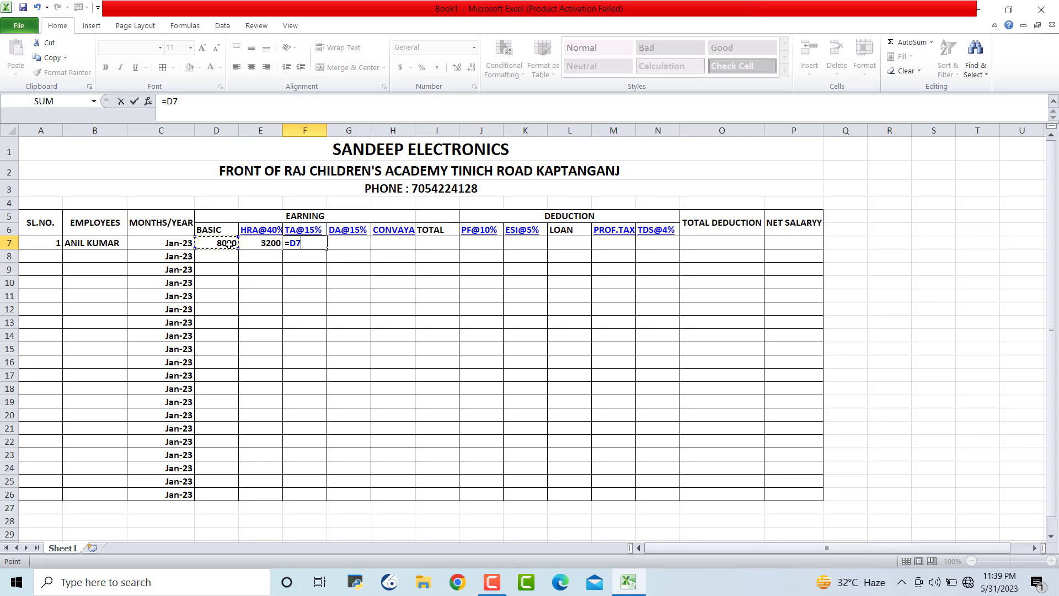
text(*15%)
key(Return)
click(367, 307)
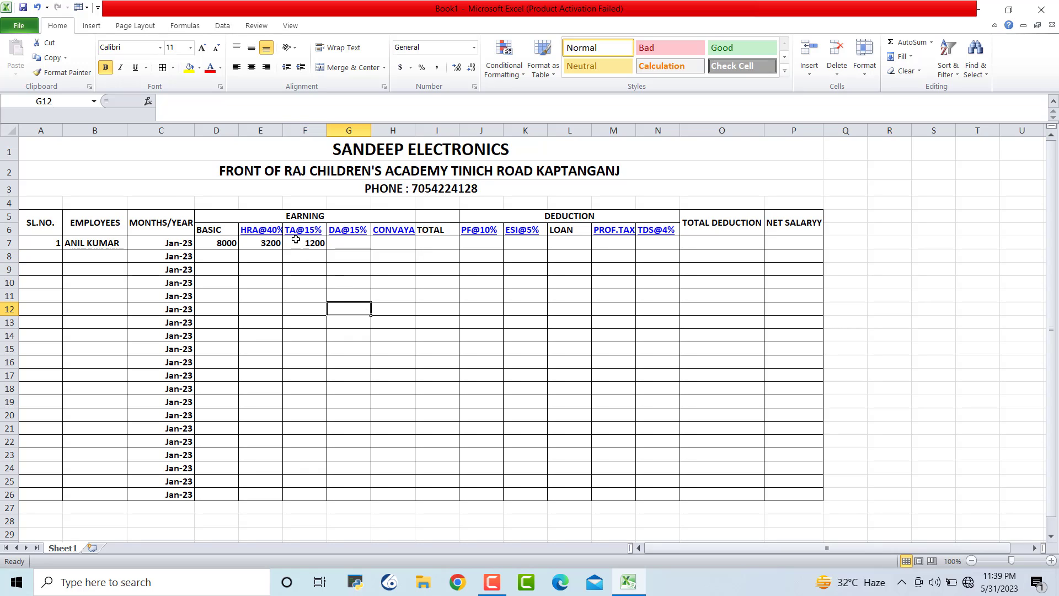
click(356, 243)
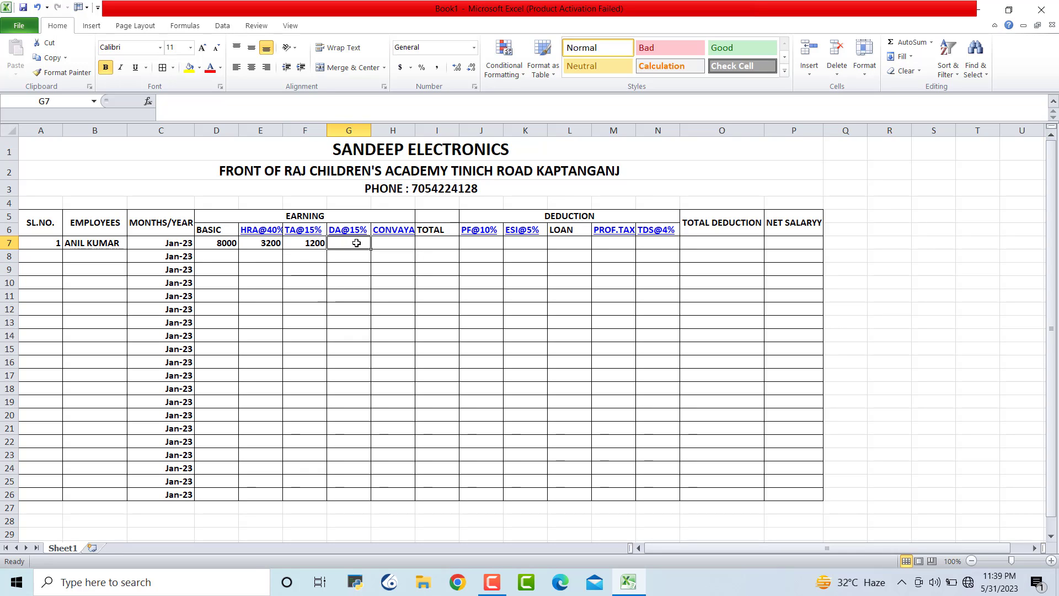
text(=)
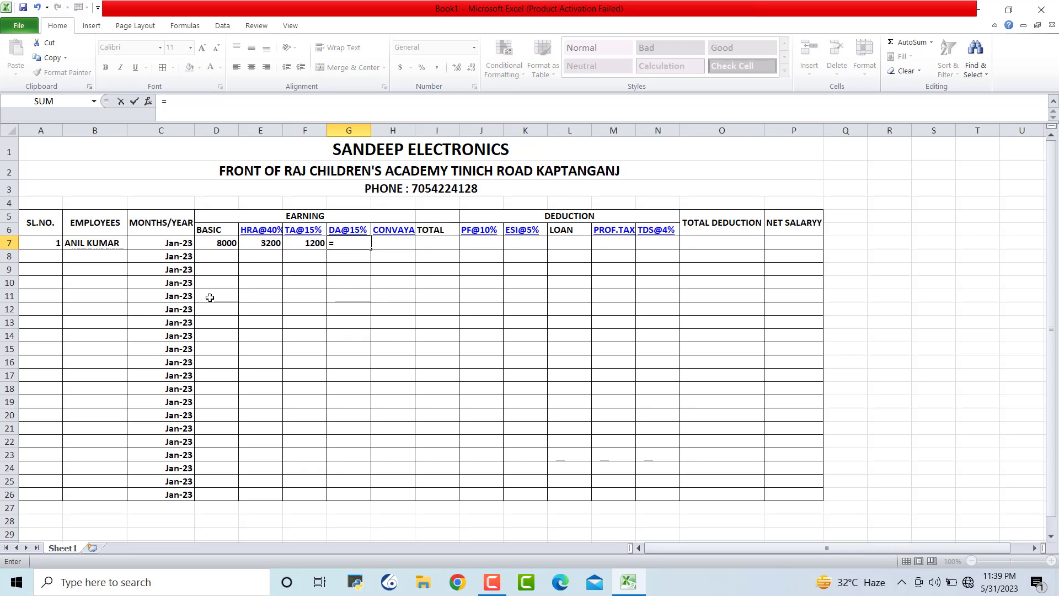
click(231, 243)
text(*)
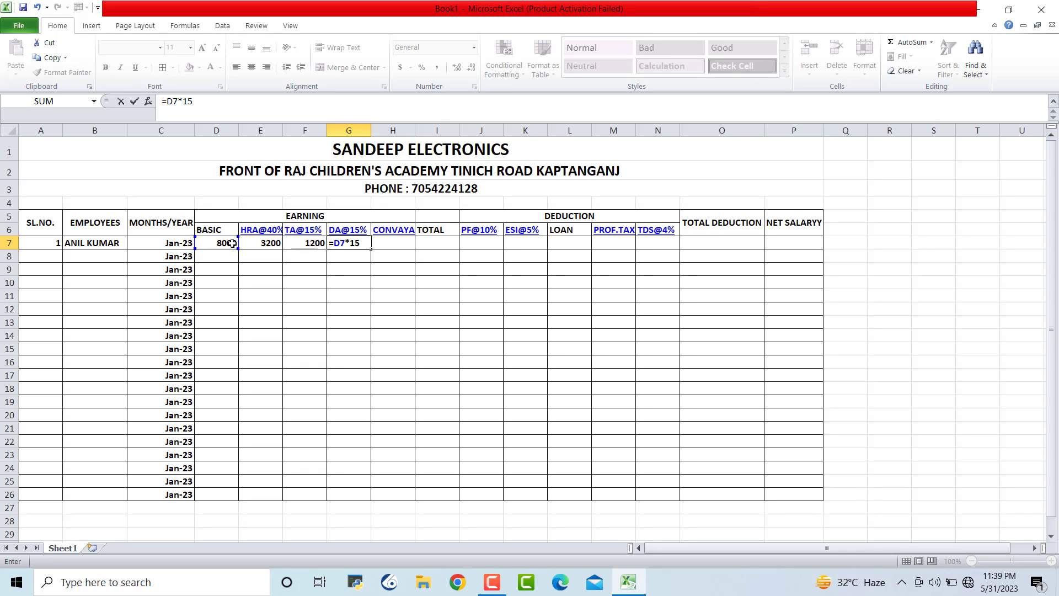
text(15%)
key(Return)
click(437, 308)
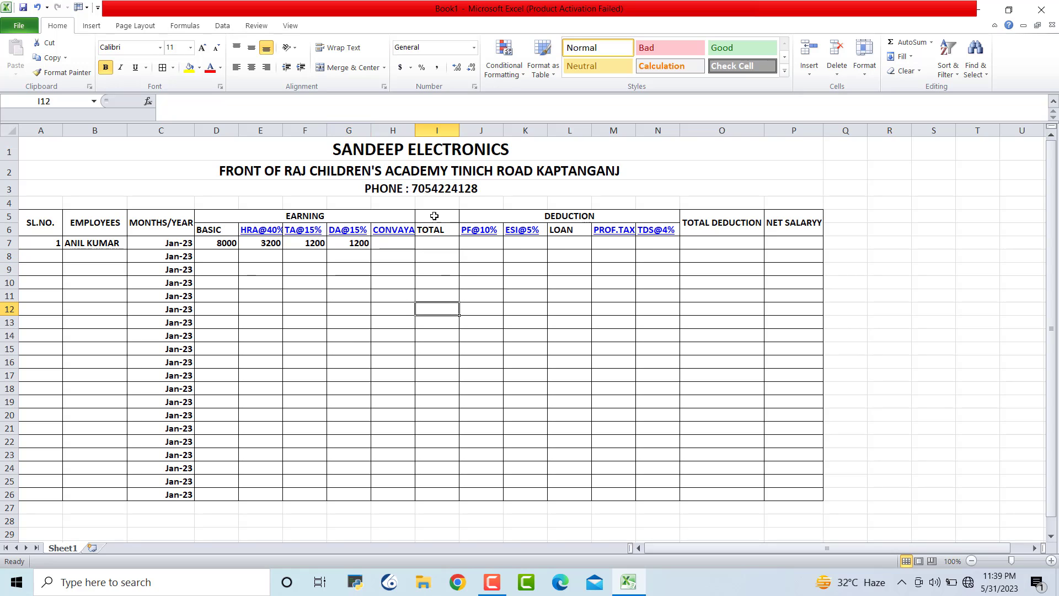
Autofit column H and enter conveyance in H7 as 10% of basic, giving 800
double_click(415, 135)
click(673, 386)
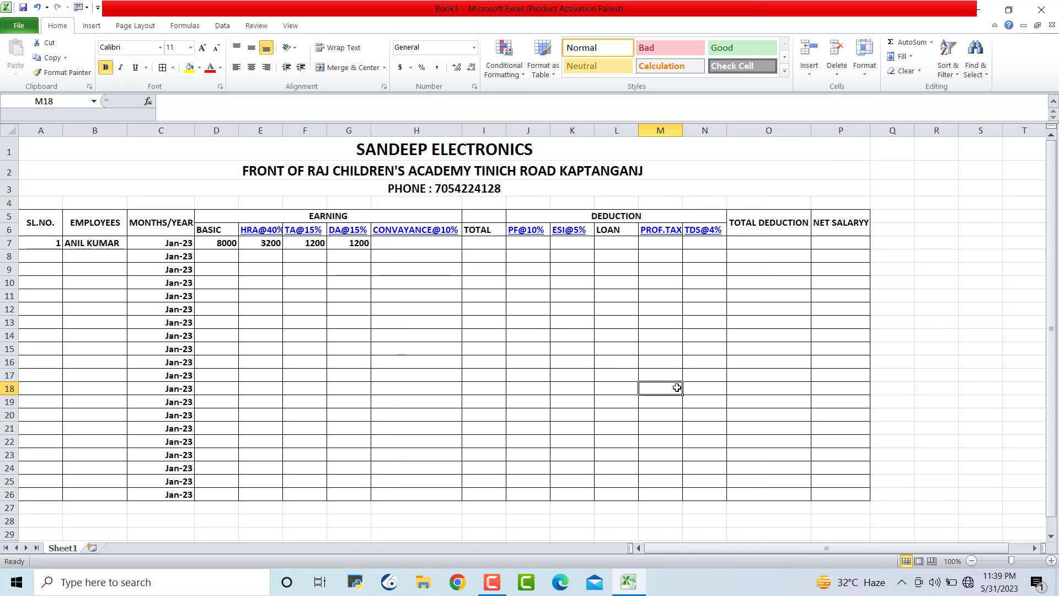
click(442, 242)
text(=)
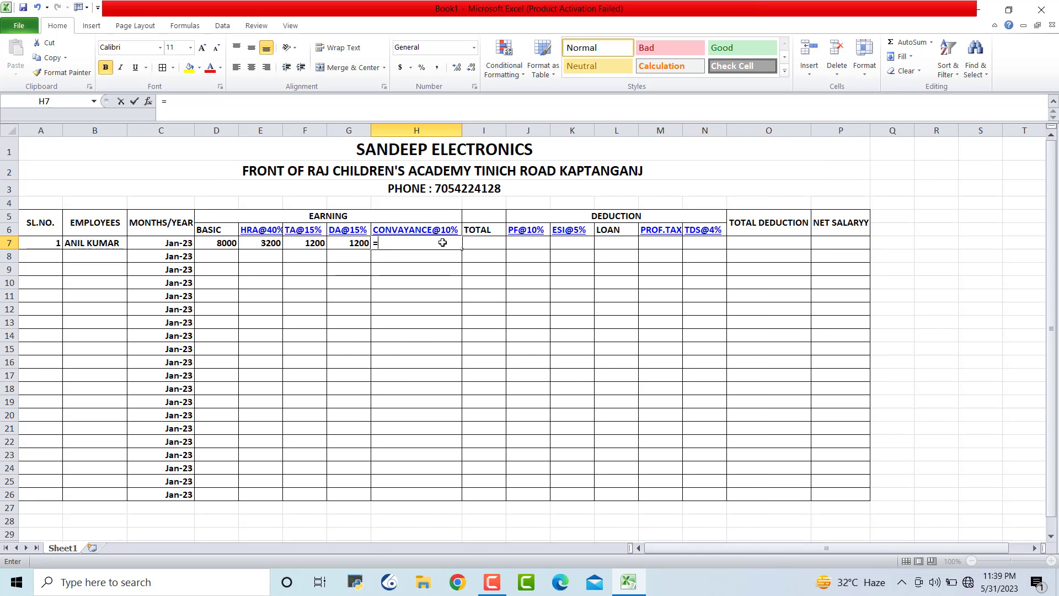
click(221, 243)
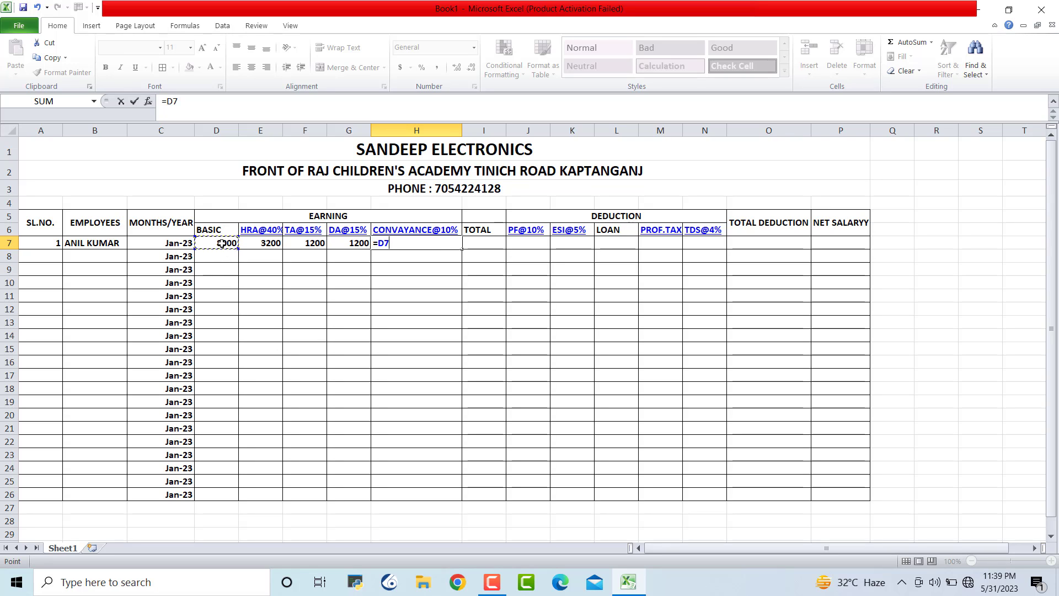
text(*10)
key(Return)
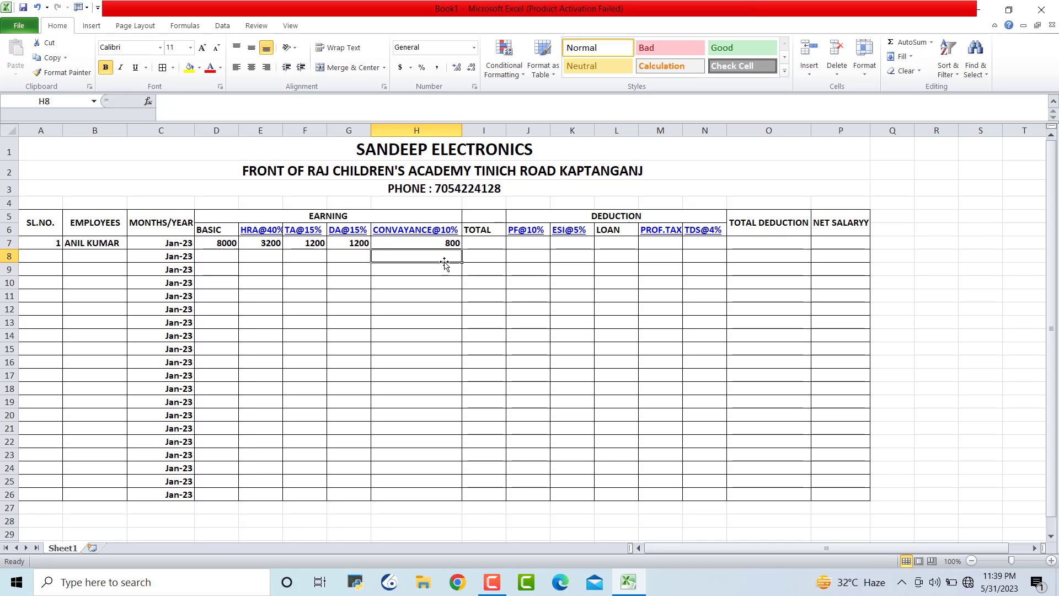
click(568, 322)
drag(481, 222, 481, 230)
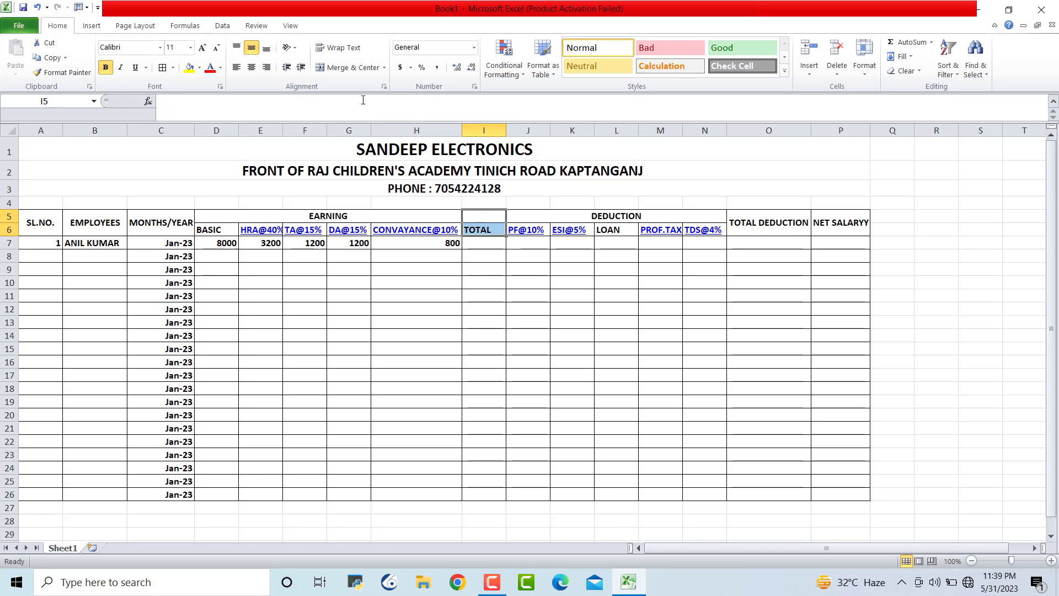
Merge the TOTAL heading over I5:I6 and start a SUM of D7:H7 in I7
click(351, 67)
click(570, 286)
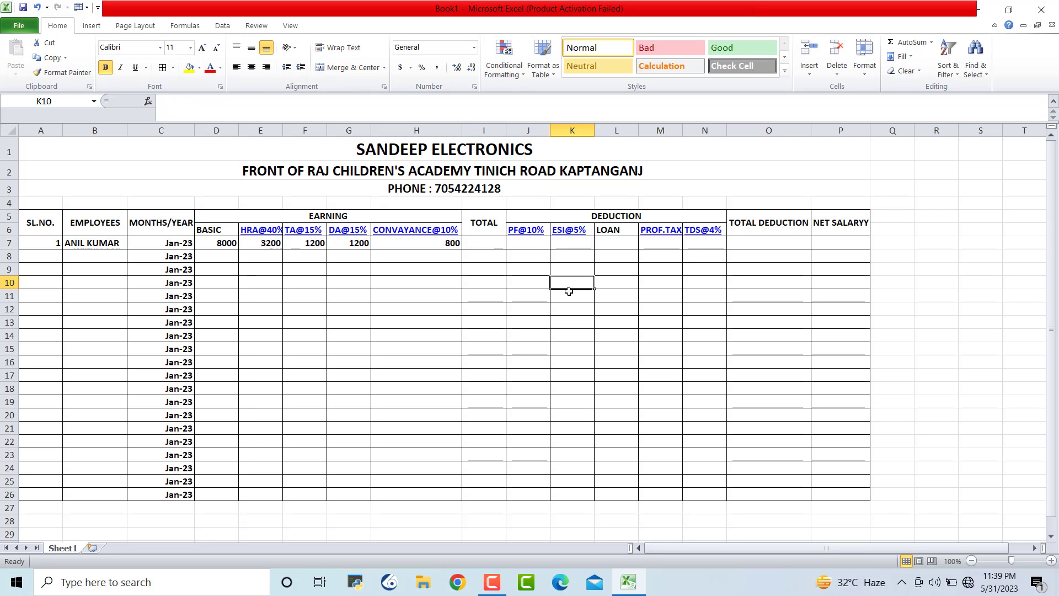
double_click(488, 244)
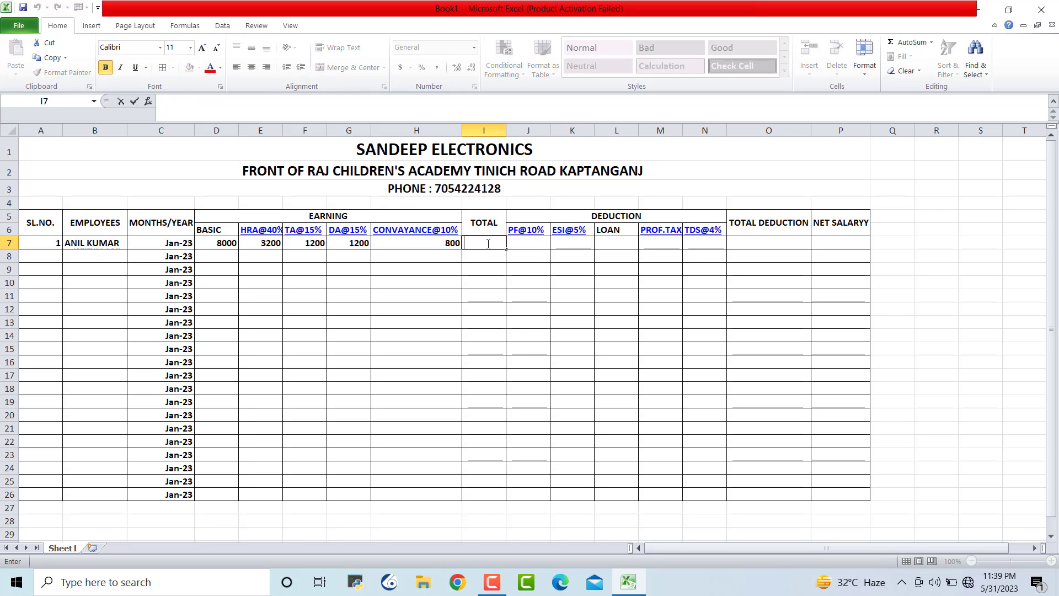
text(=SU)
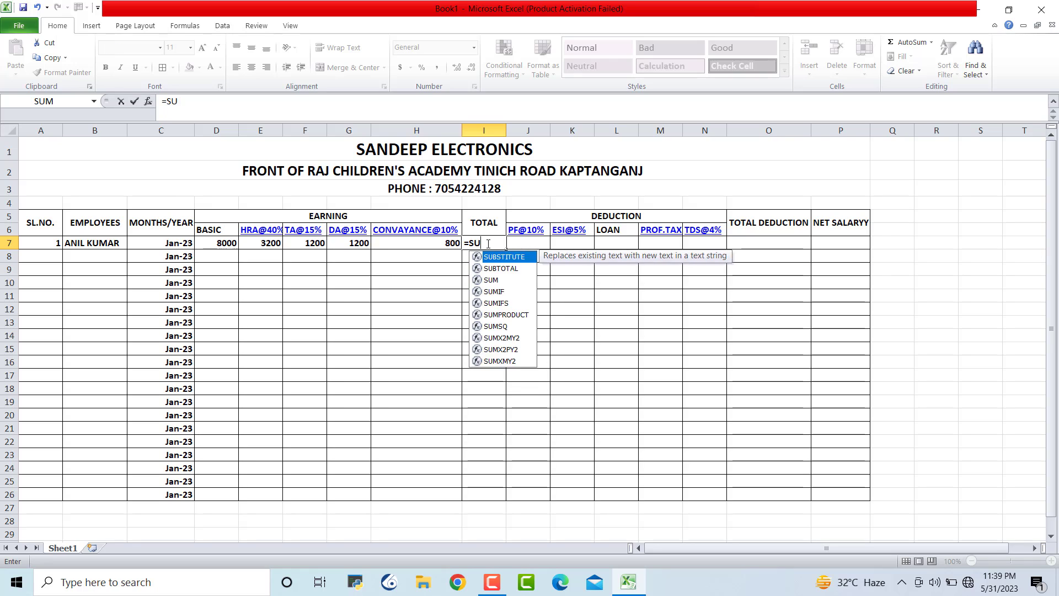
text(M()
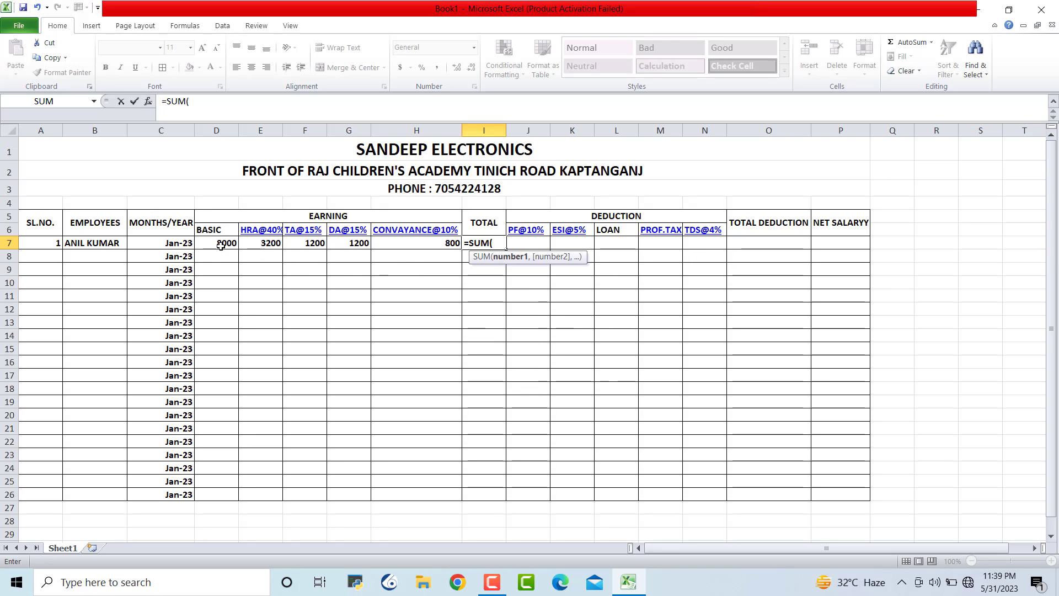
drag(216, 243, 392, 241)
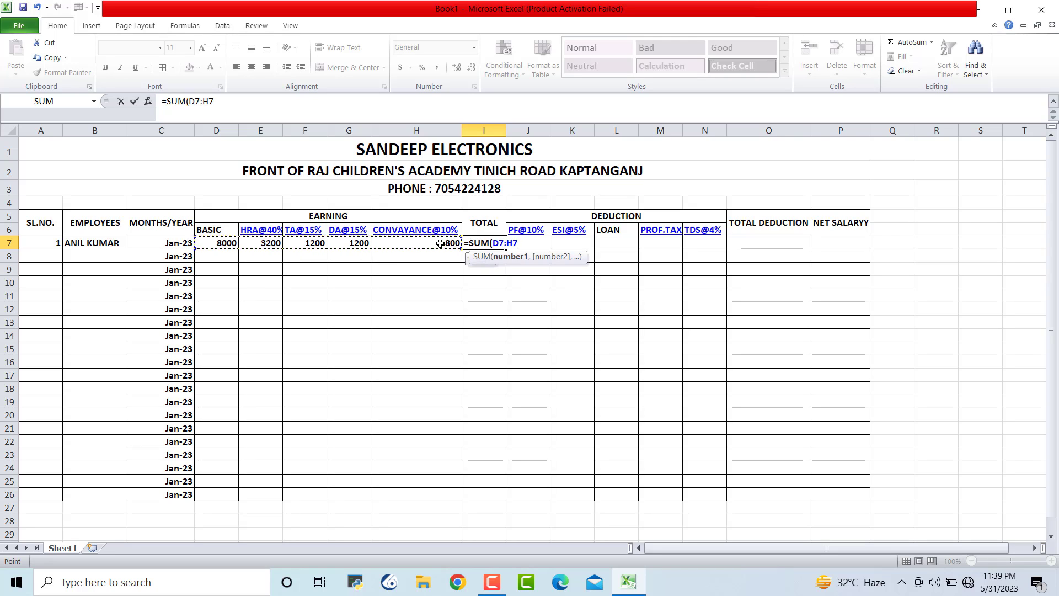
click(440, 244)
Correct the range and complete =SUM(D7:H7) in I7, giving 14400
drag(211, 242, 427, 243)
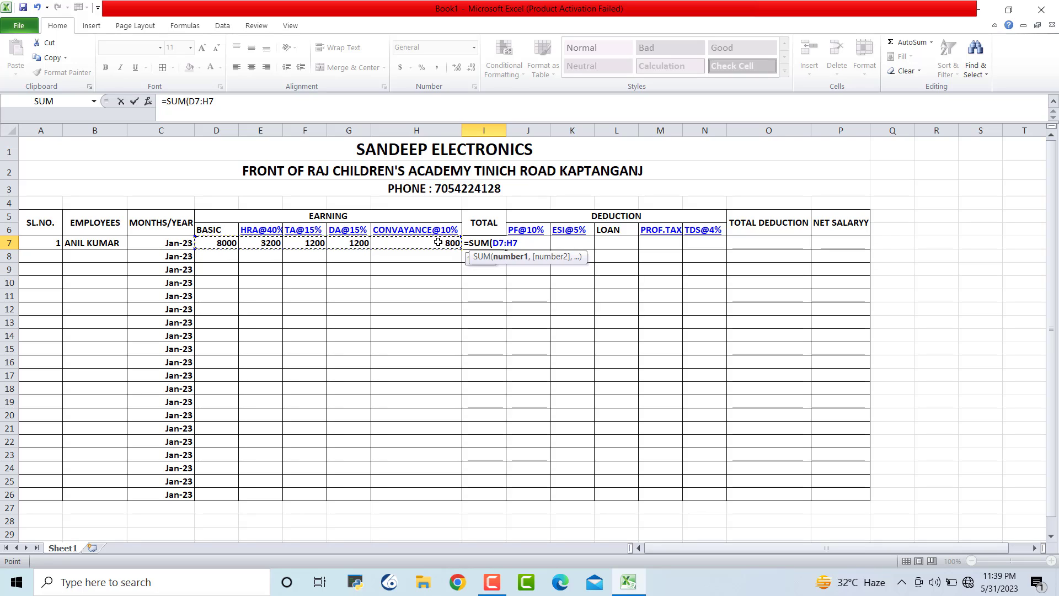
click(437, 243)
text())
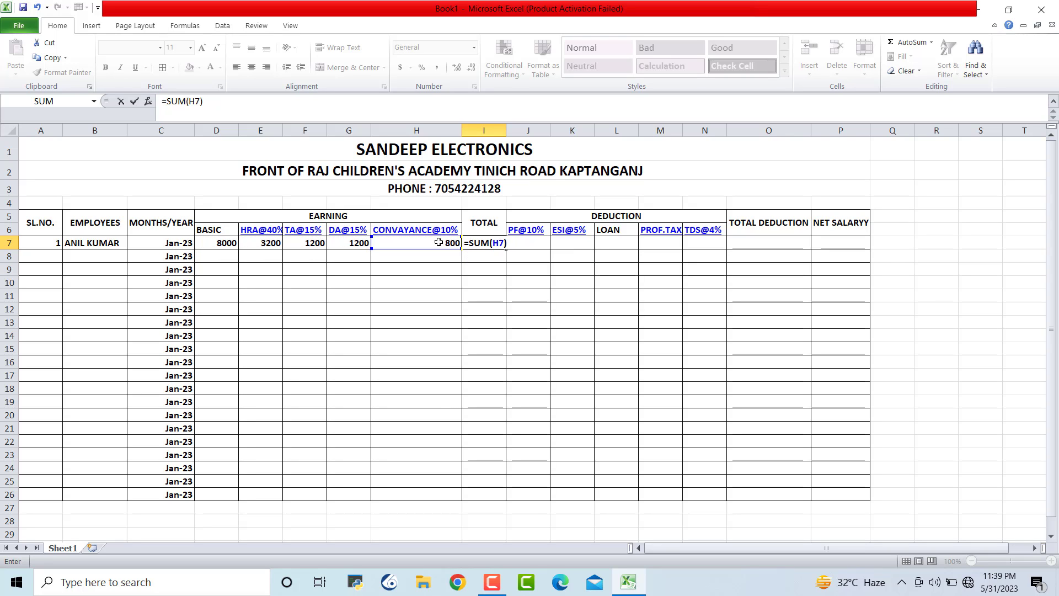
key(BackSpace)
key(BackSpace)
key(BackSpace)
key(BackSpace)
text(()
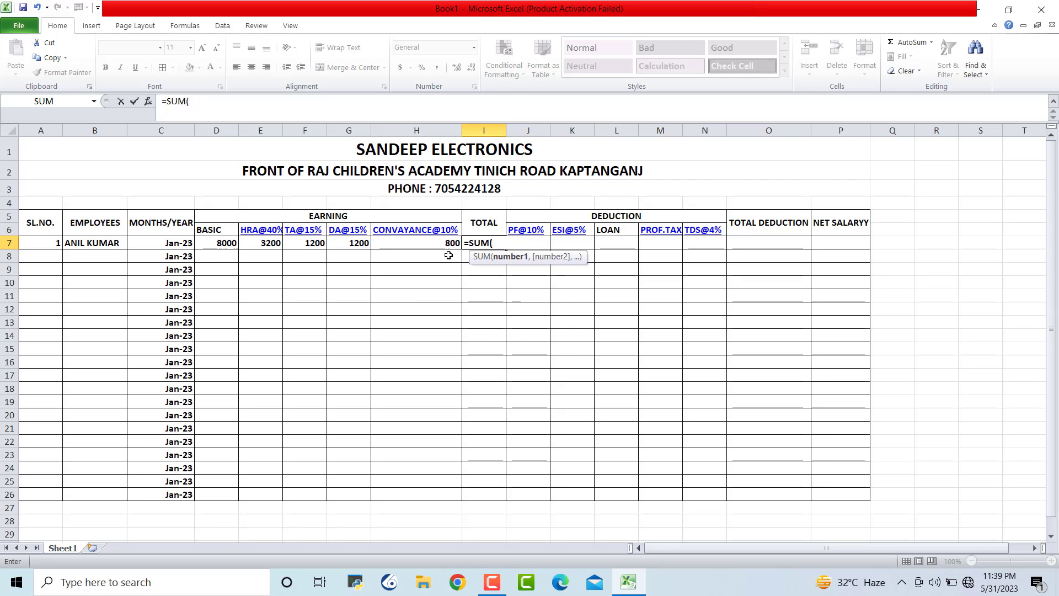
drag(223, 243, 424, 243)
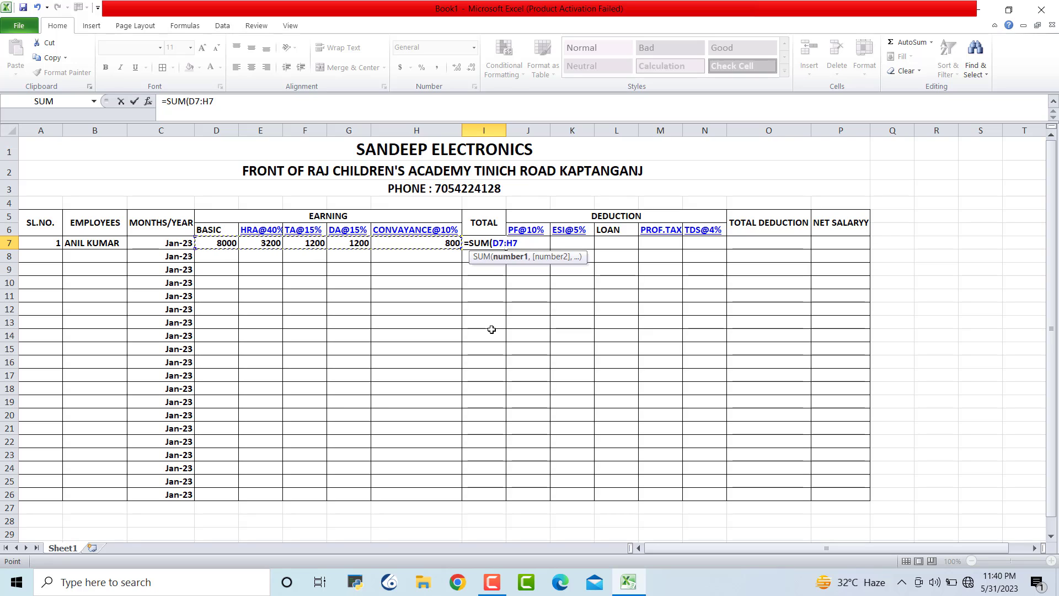
text())
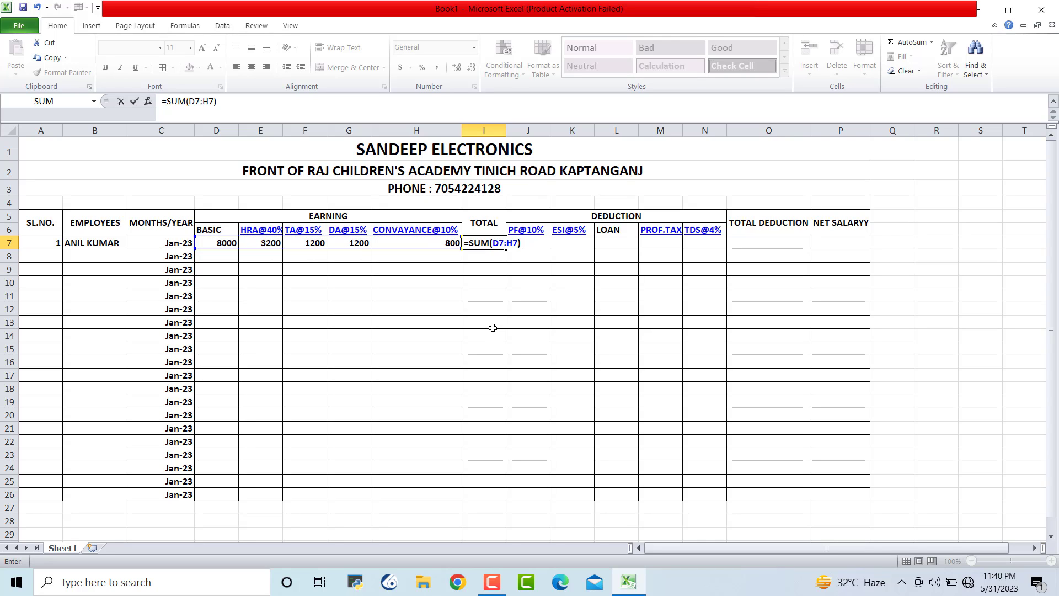
key(Return)
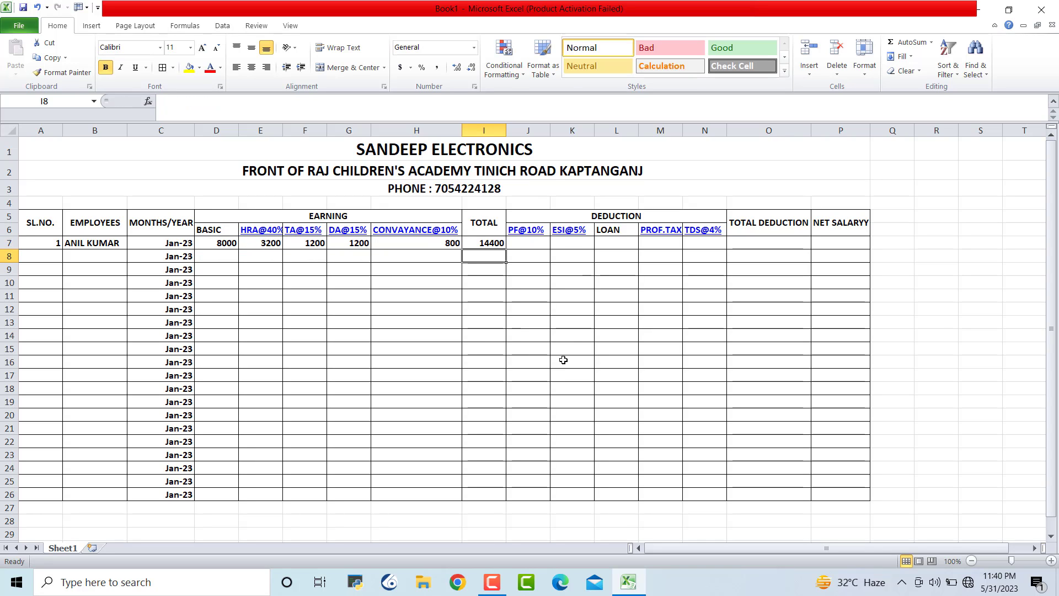
Enter PF in J7 as =I7*10%, giving 1440
click(577, 335)
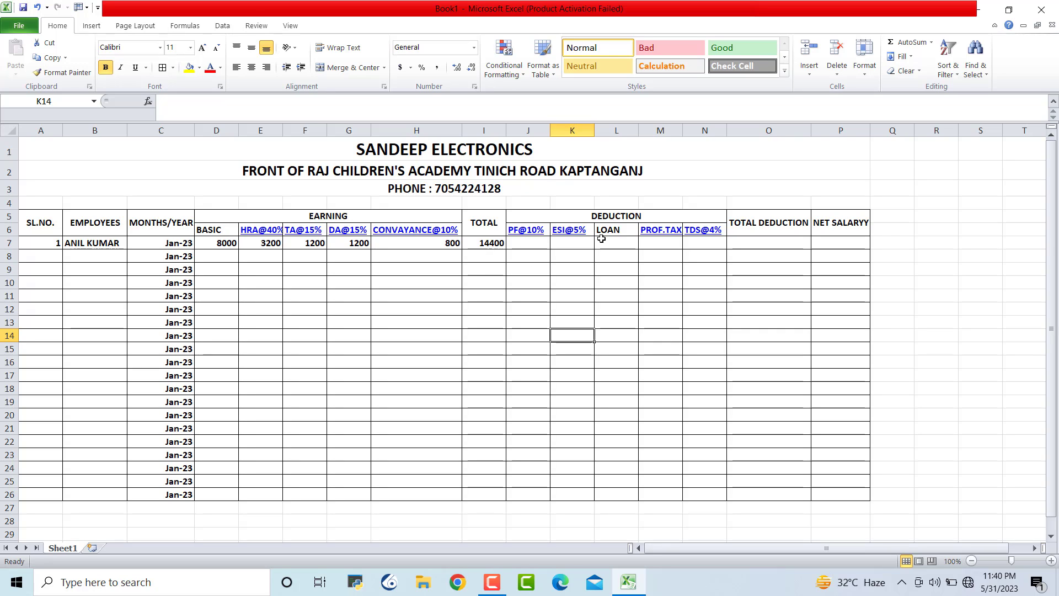
click(531, 243)
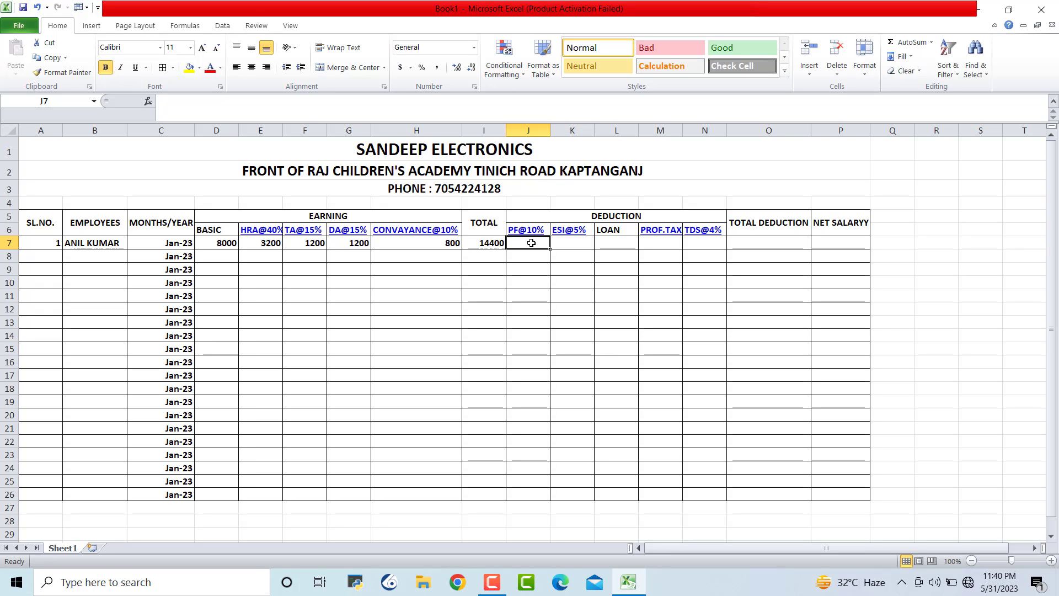
text(=)
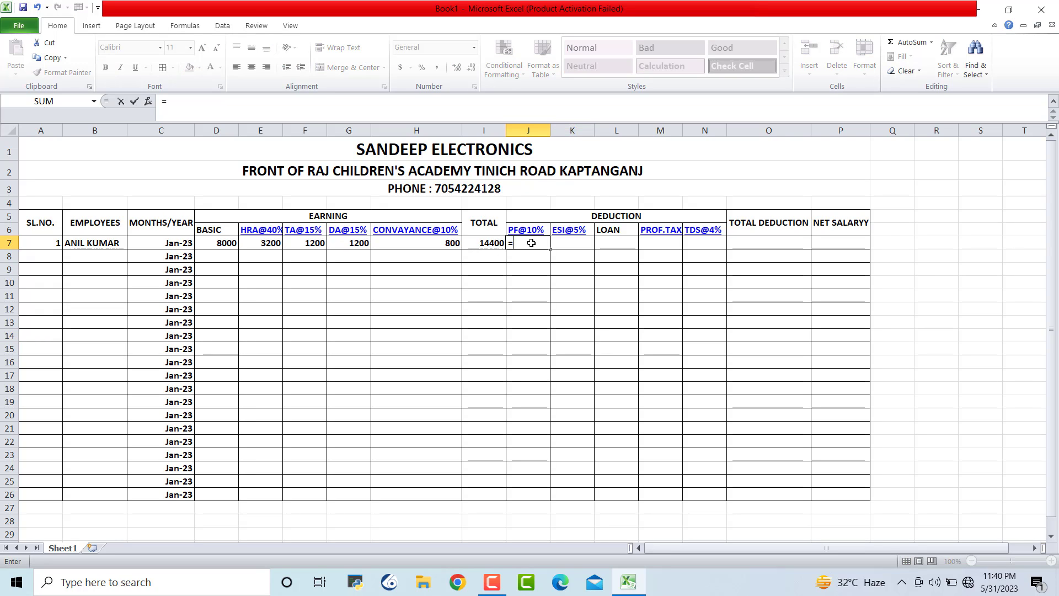
click(496, 243)
text(*)
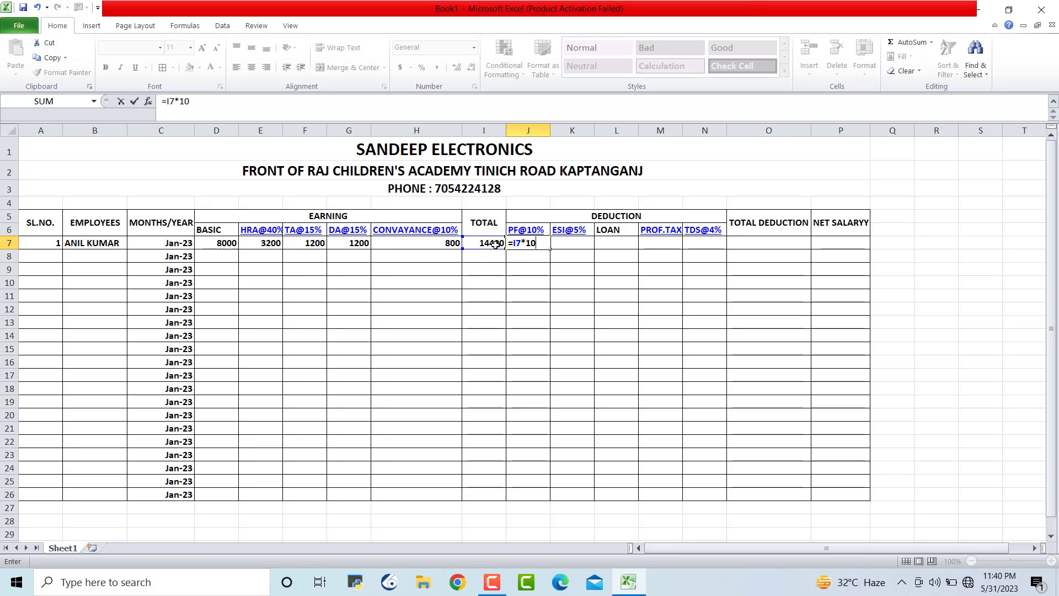
text(10%)
key(Return)
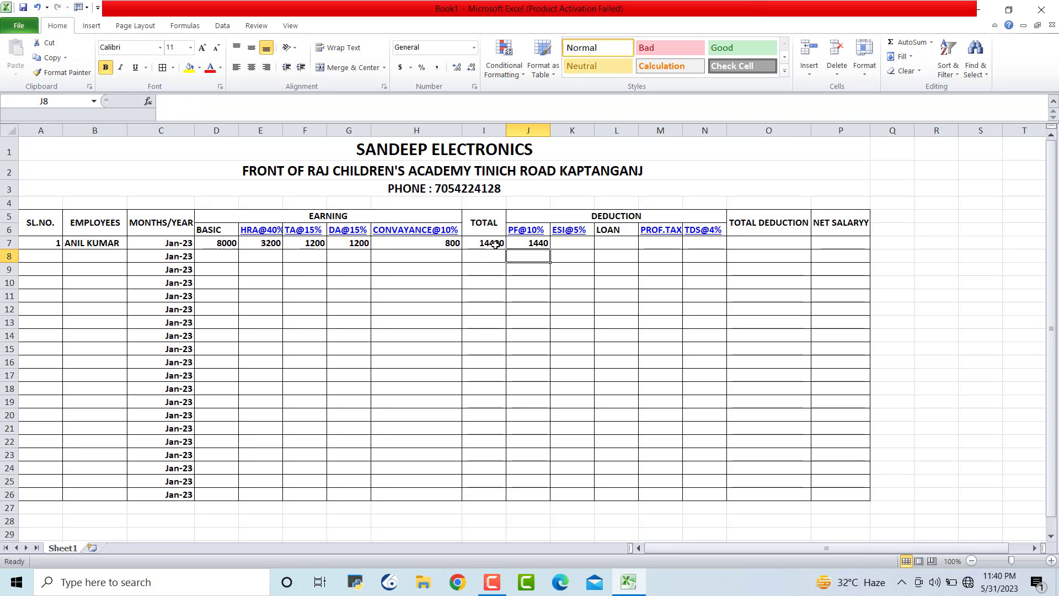
click(580, 268)
Enter ESI in K7 as 5% of I7 (720) and a loan of 0 in L7
click(573, 243)
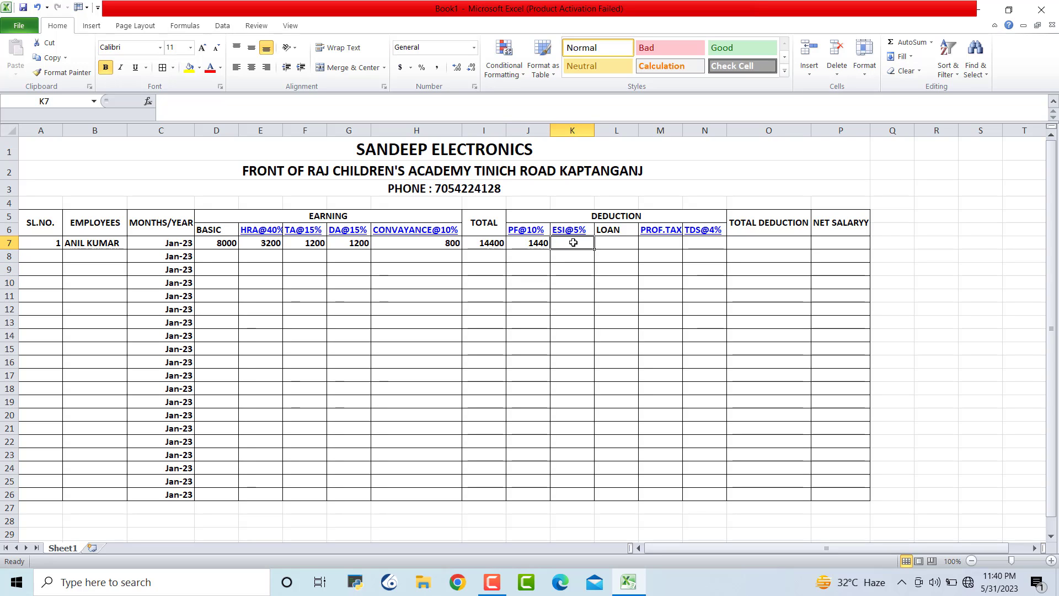
text(=)
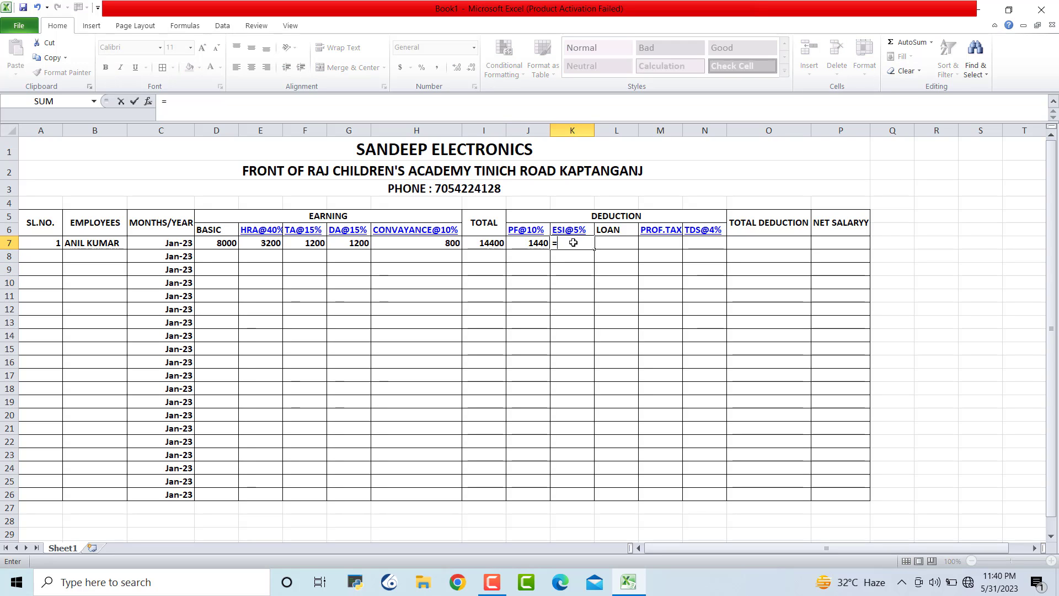
click(487, 243)
text(*)
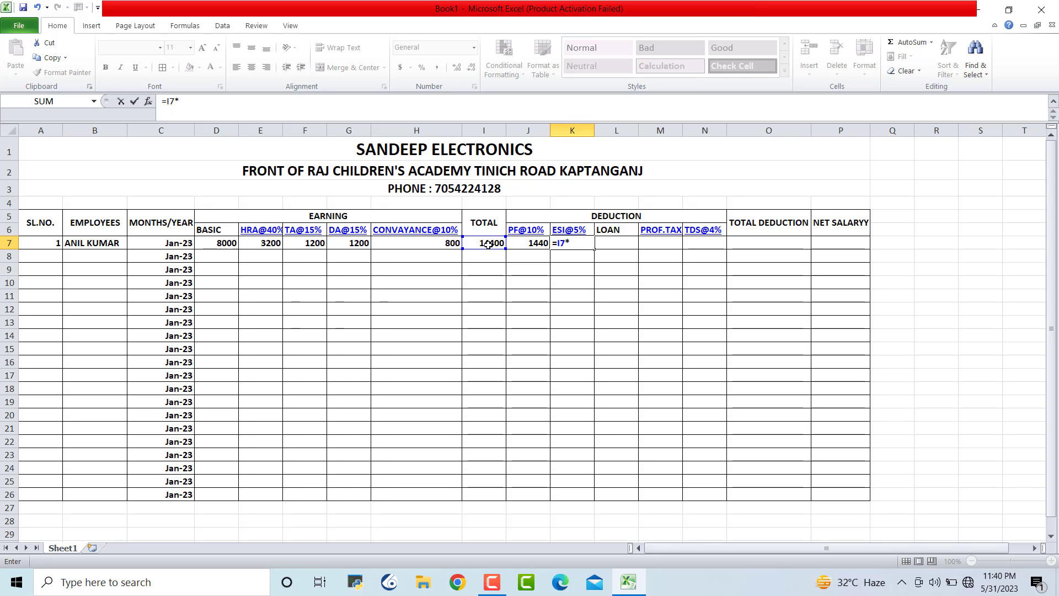
key(Return)
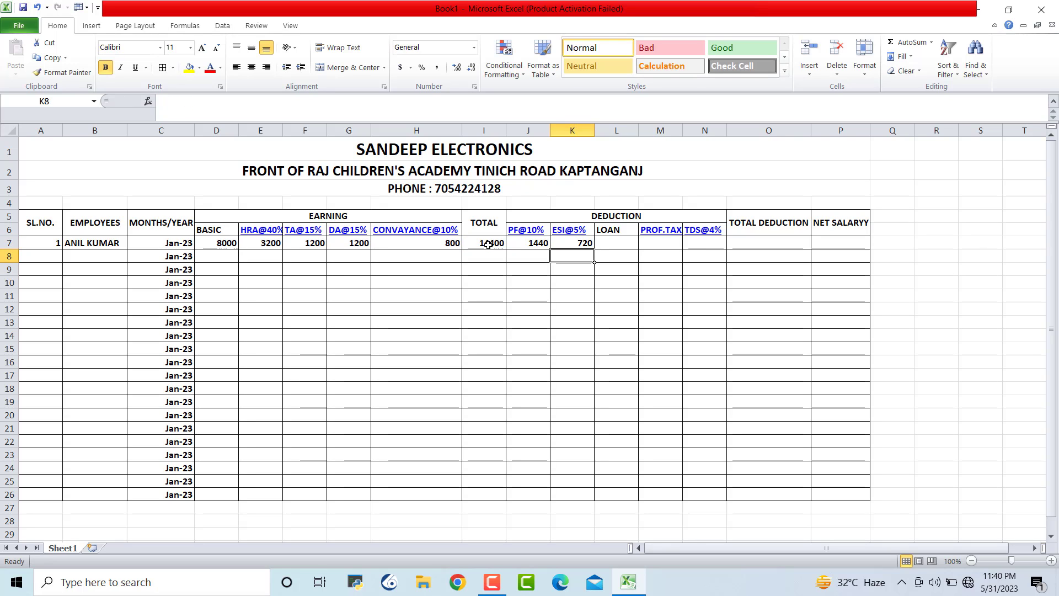
click(626, 270)
click(626, 244)
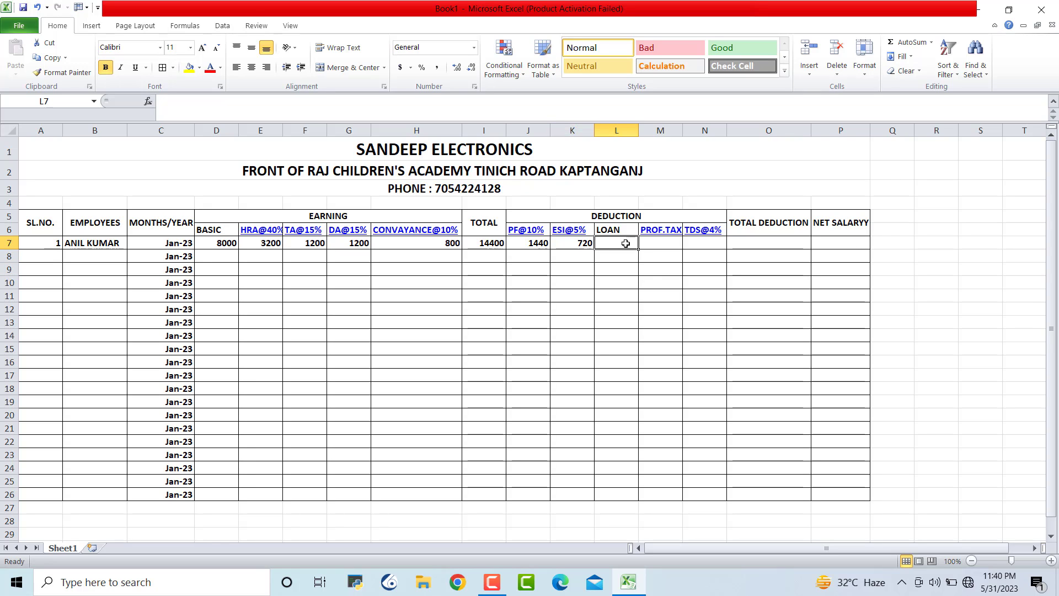
text(0)
click(709, 349)
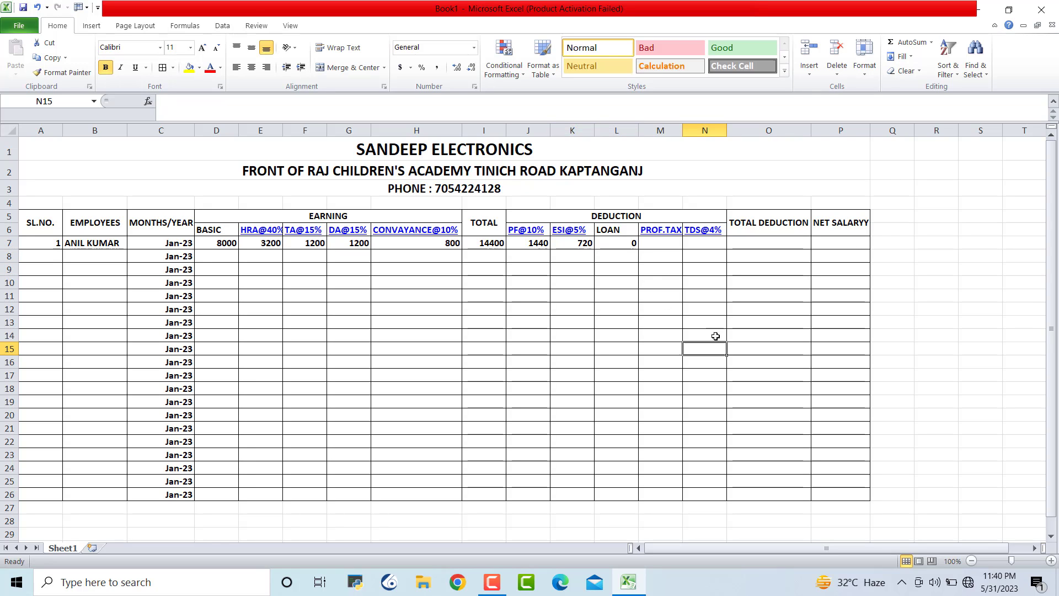
Autofit column M and enter professional tax =I7*7.8% in M7, giving 1123.2
click(670, 243)
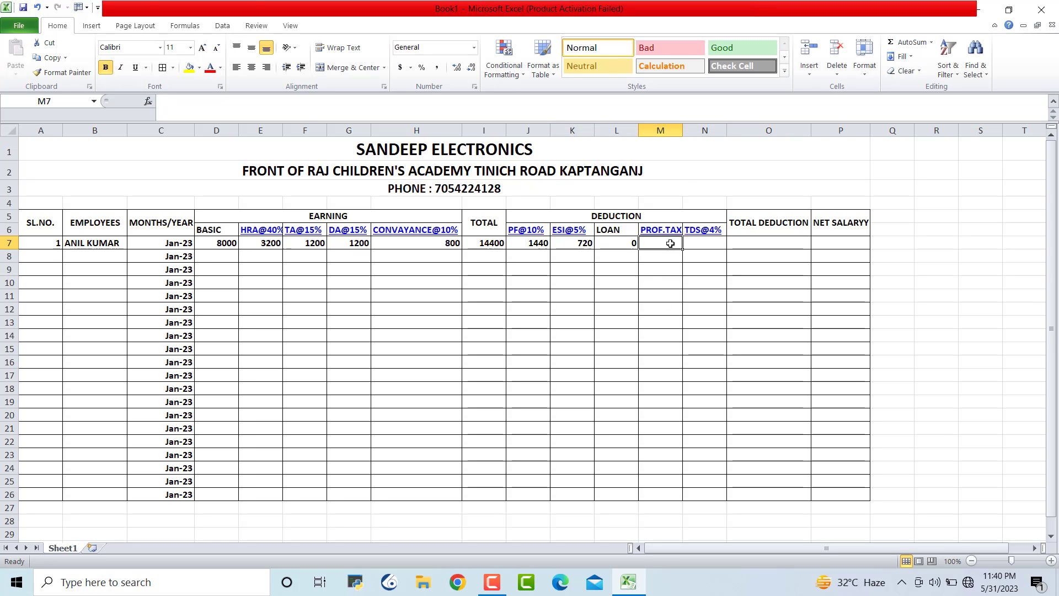
double_click(683, 130)
click(736, 309)
click(690, 239)
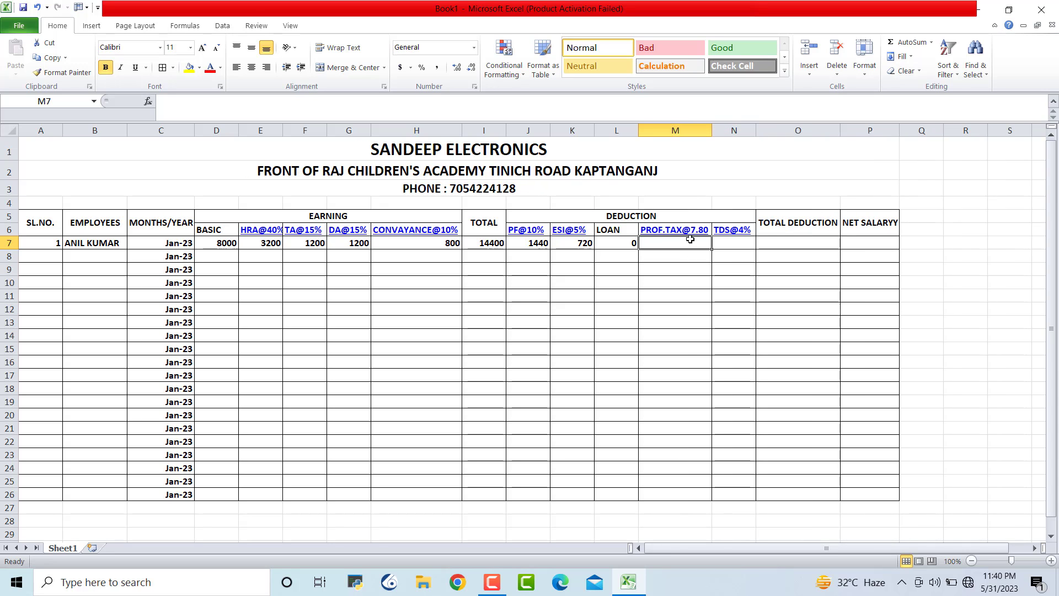
text(=)
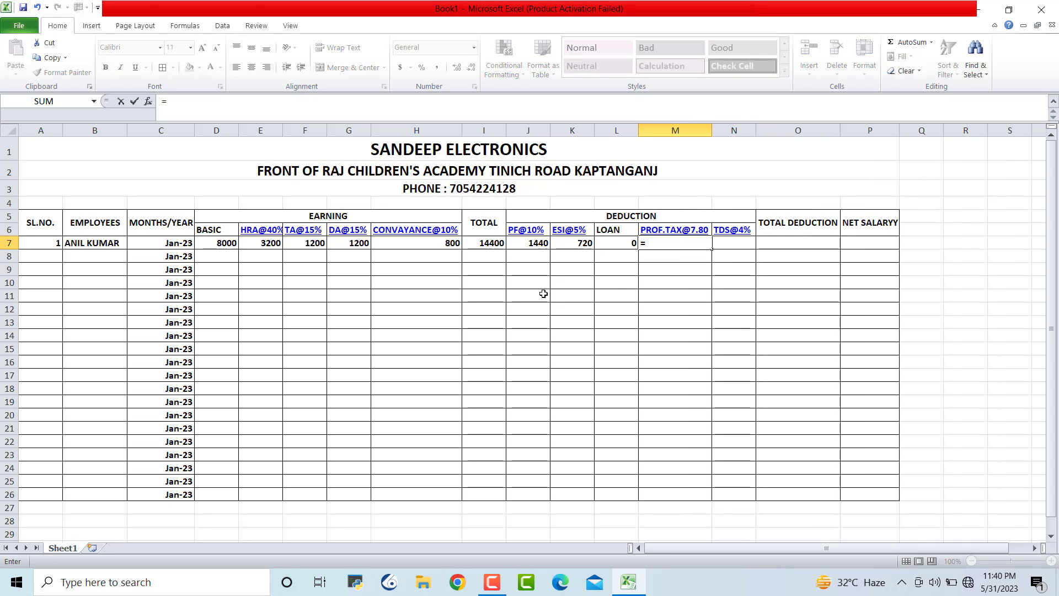
click(487, 243)
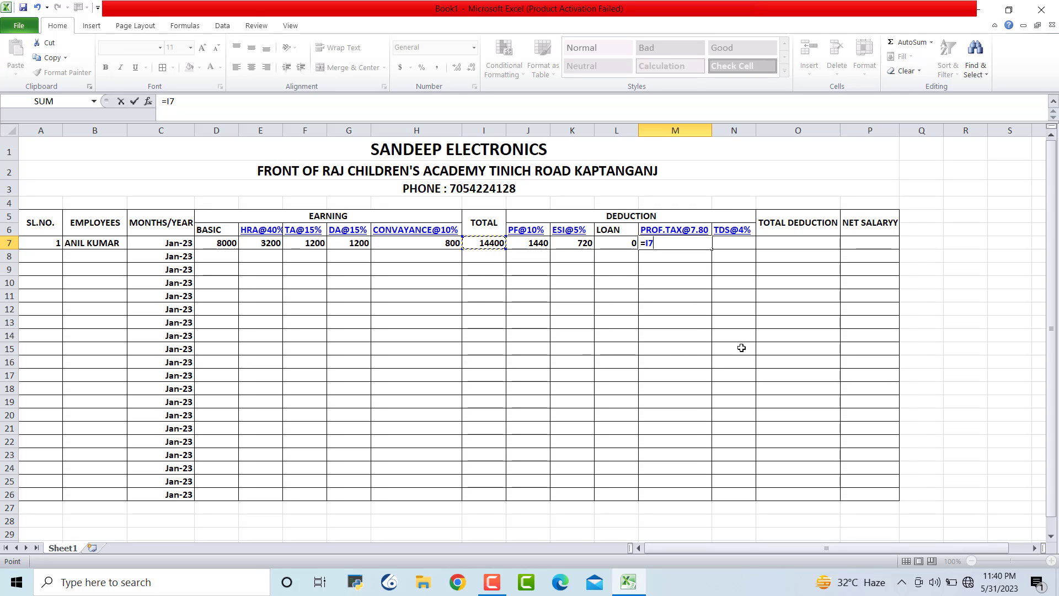
text(*7.8%)
key(Return)
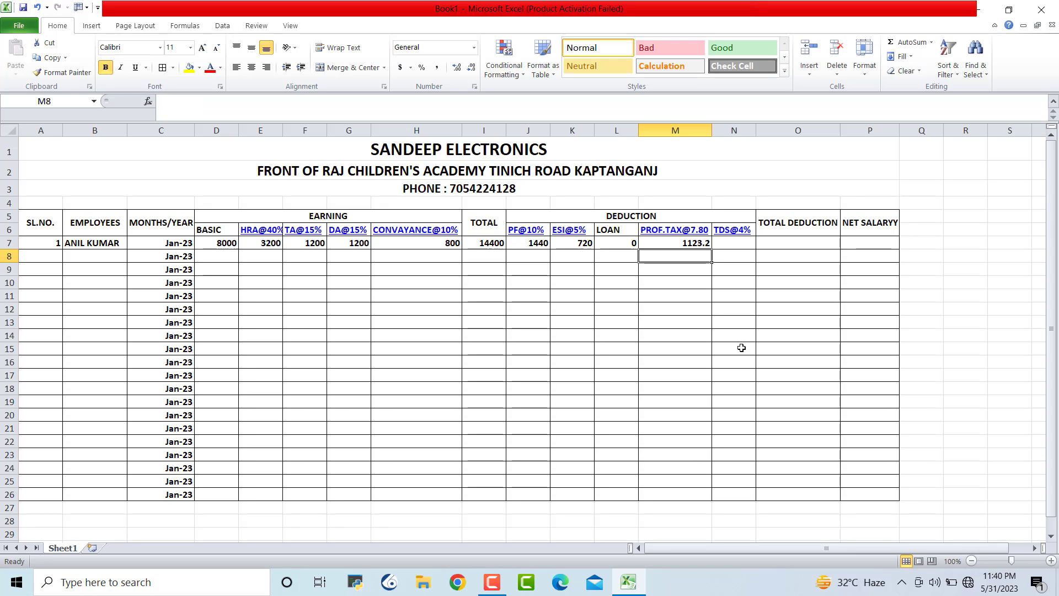
Enter =I7*4% in N7 so the TDS shows 576
click(745, 246)
text(=)
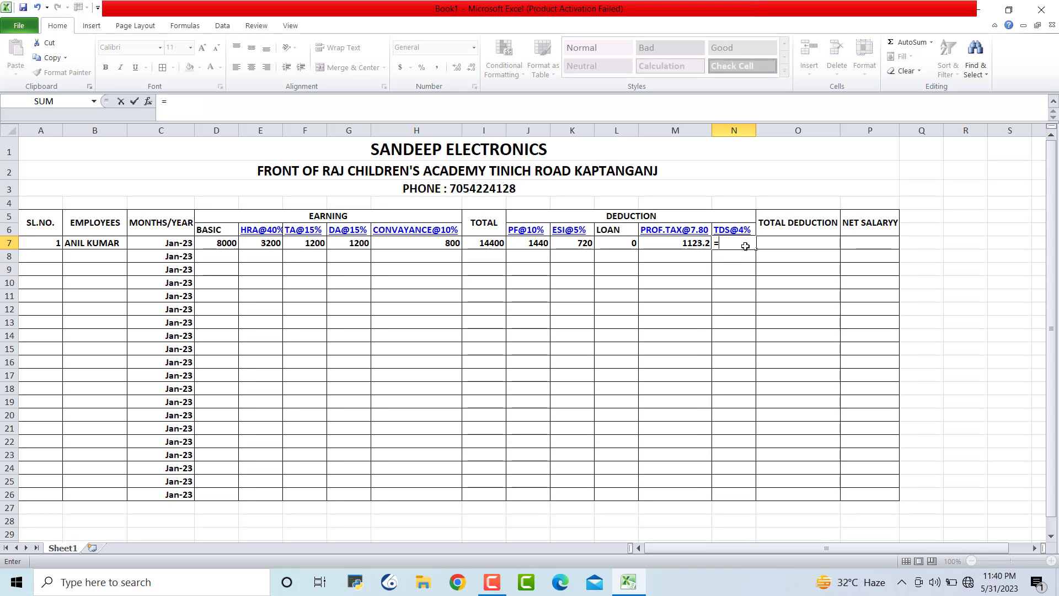
click(499, 247)
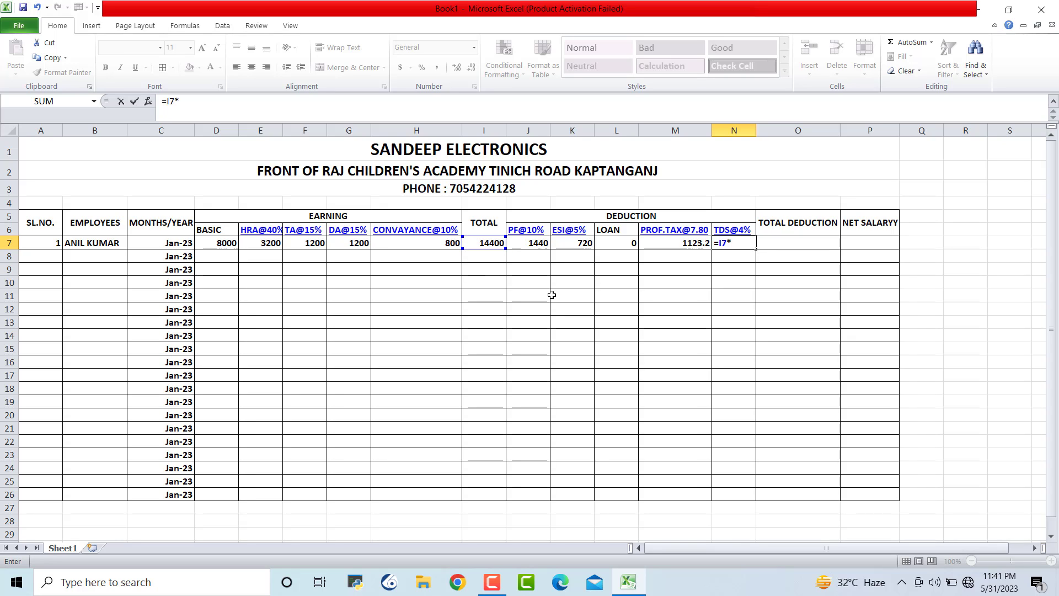
text(*4%)
key(Return)
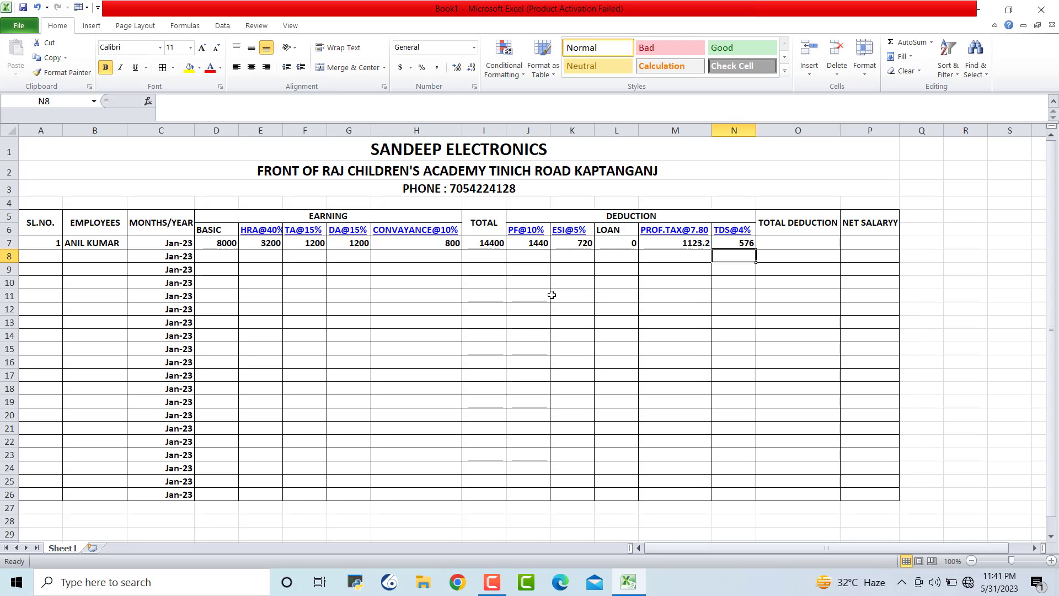
click(858, 350)
click(793, 244)
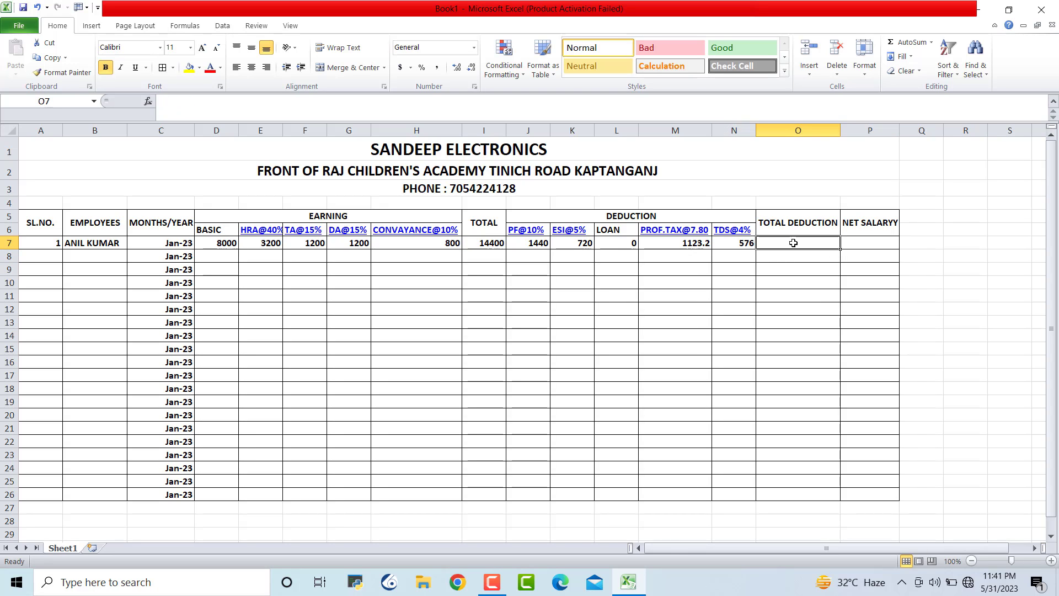
Enter =SUM(J7:N7) in O7 and check it, giving a total deduction of 3859.2
text(=SUM)
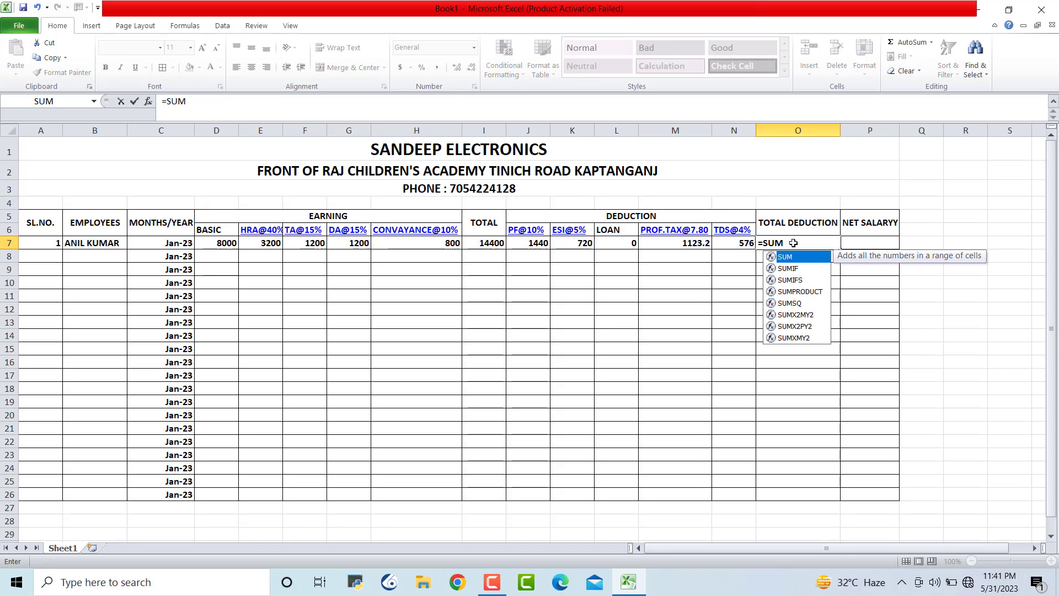
text(()
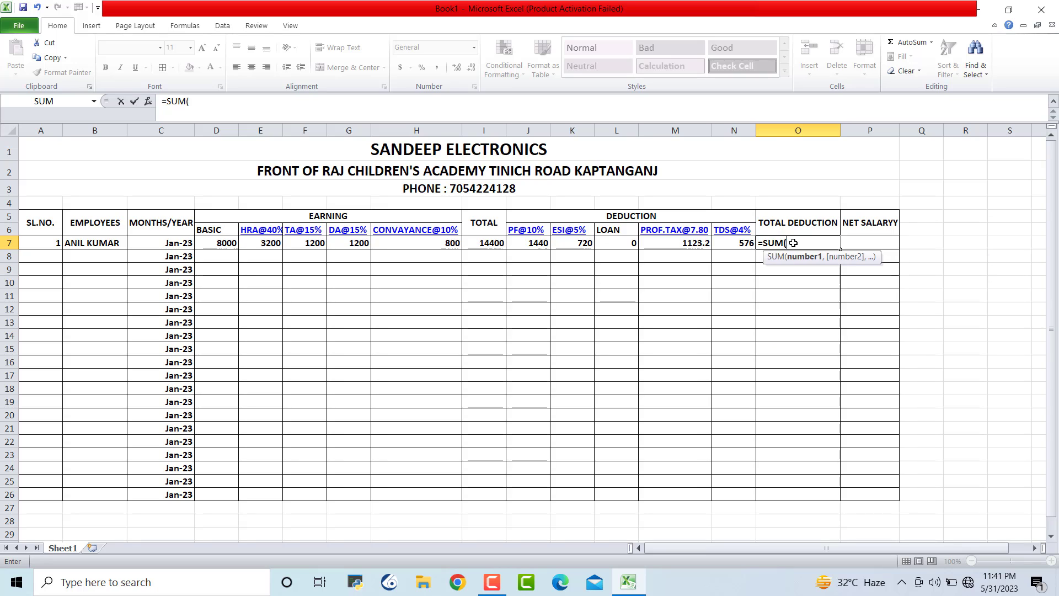
click(522, 240)
drag(554, 241, 734, 241)
text())
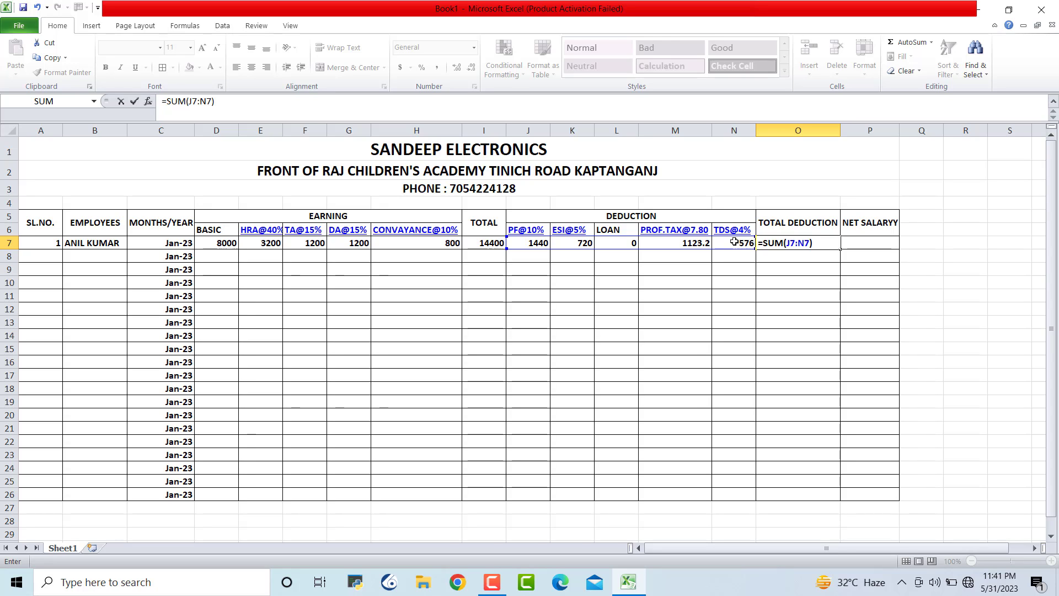
key(Return)
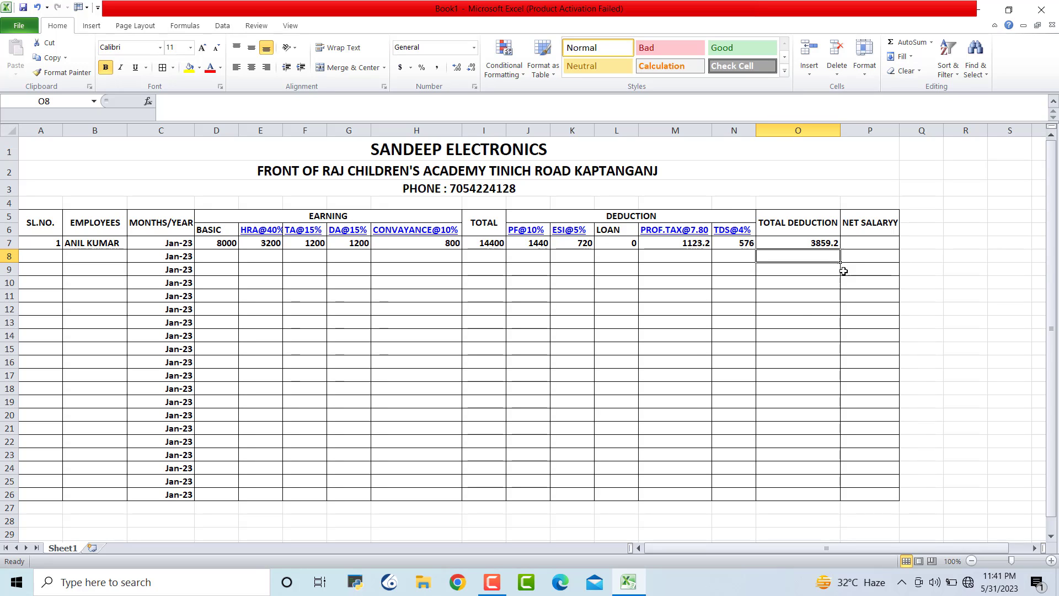
click(831, 242)
click(870, 296)
click(815, 241)
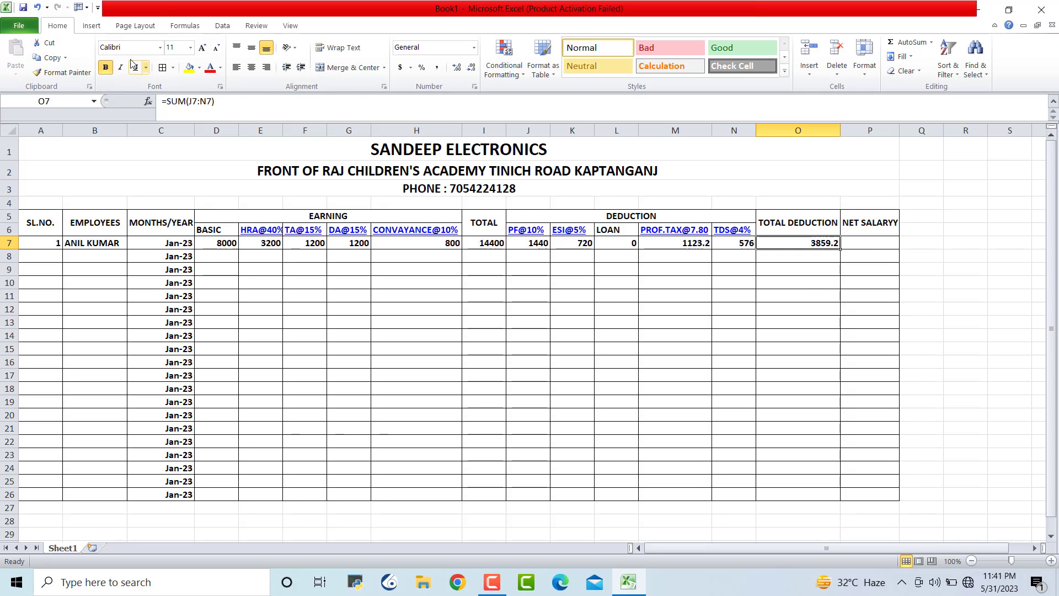
Display O7 as 3859.20 with two decimal places and begin a formula in P7
click(97, 26)
click(677, 311)
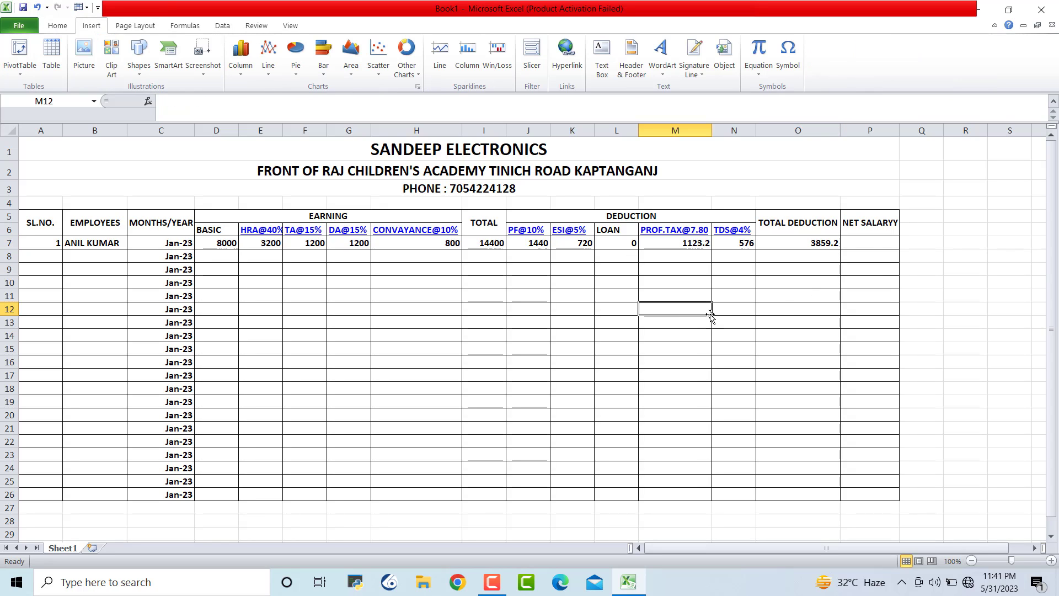
click(809, 244)
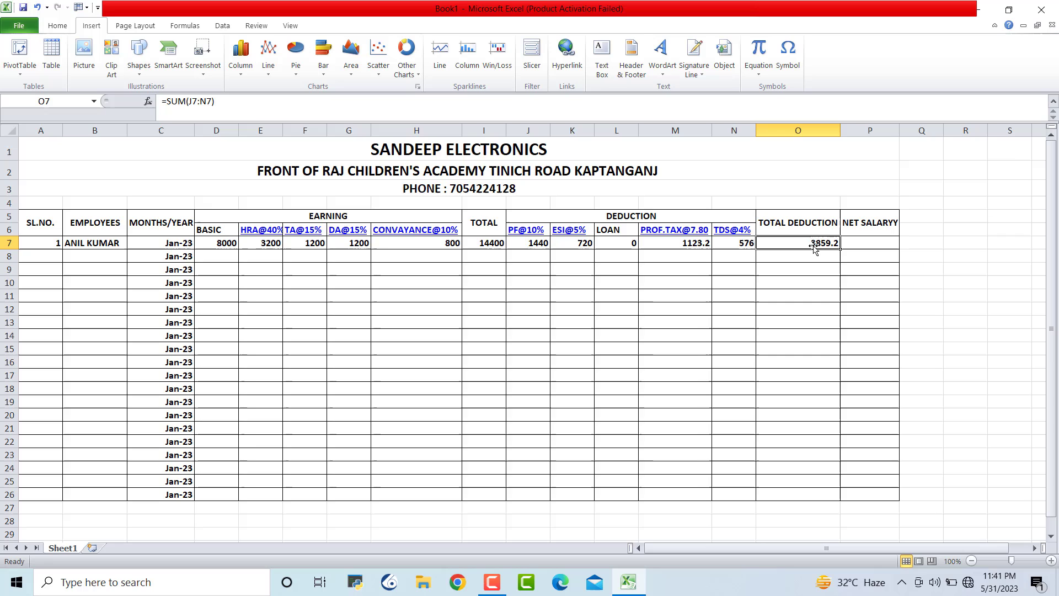
click(57, 26)
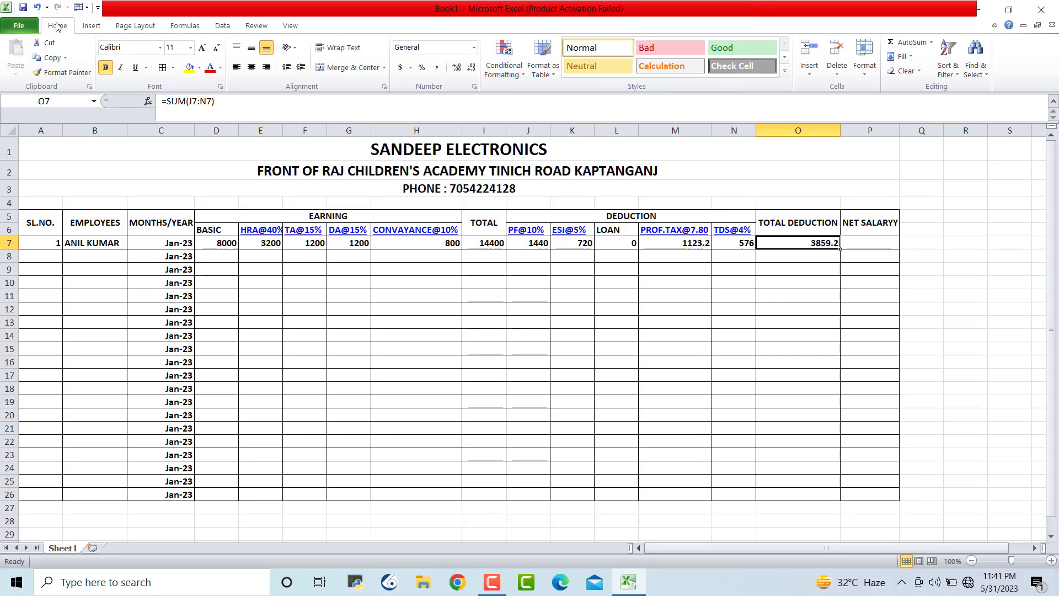
click(472, 69)
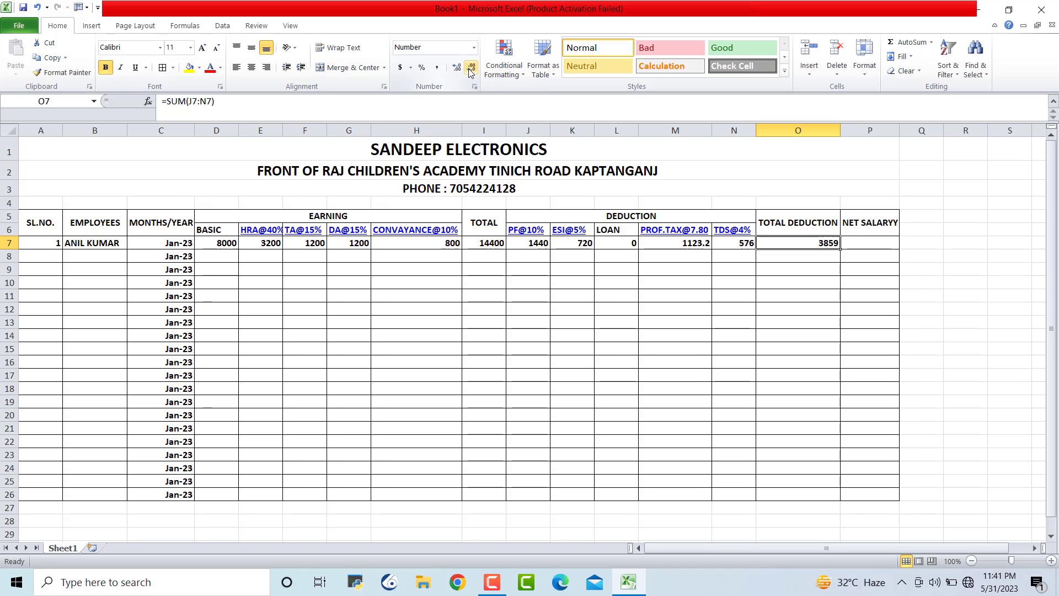
key(ctrl+z)
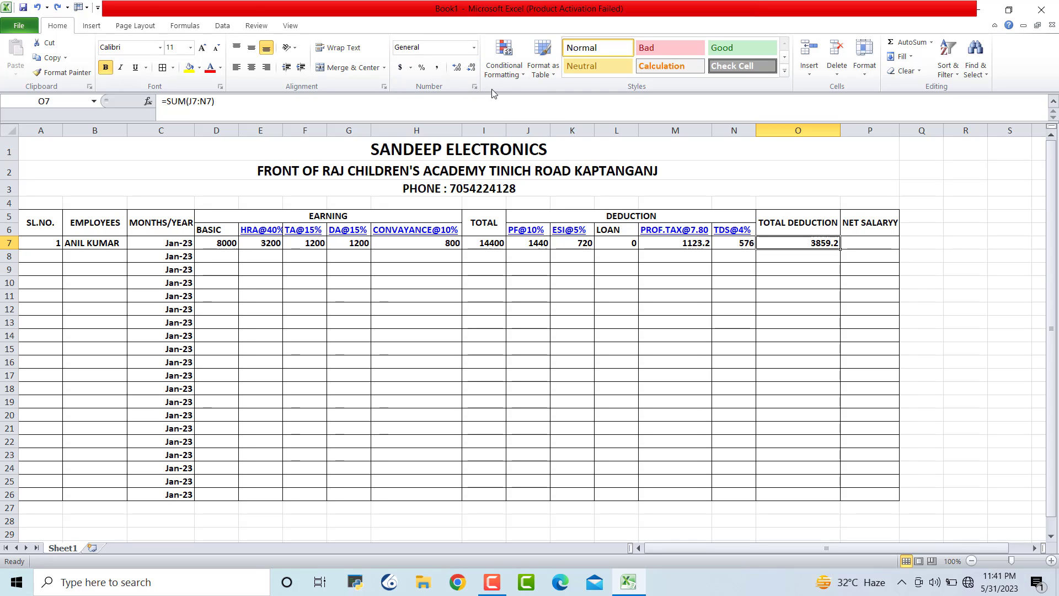
click(461, 68)
click(842, 349)
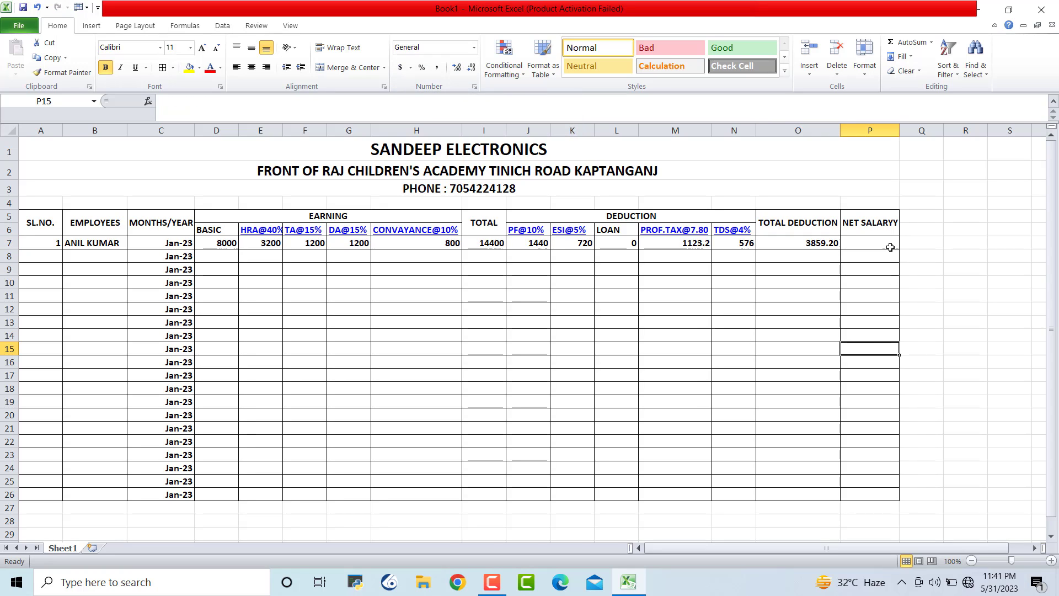
click(883, 245)
text(=)
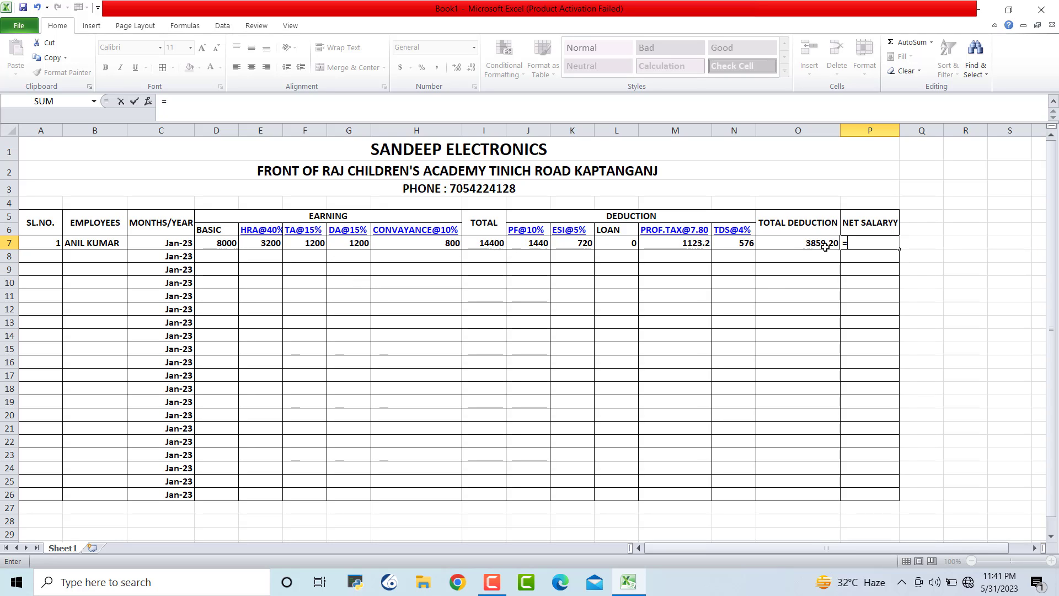
Complete P7 as =I7-O7, giving a net salary of 10540.80
click(489, 244)
text(-)
click(785, 246)
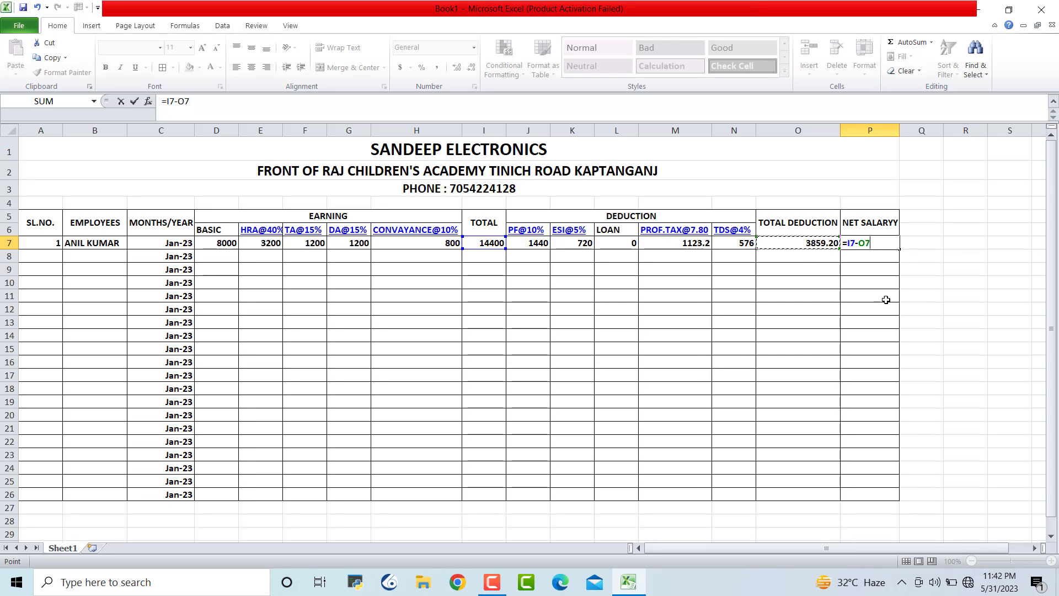
key(Return)
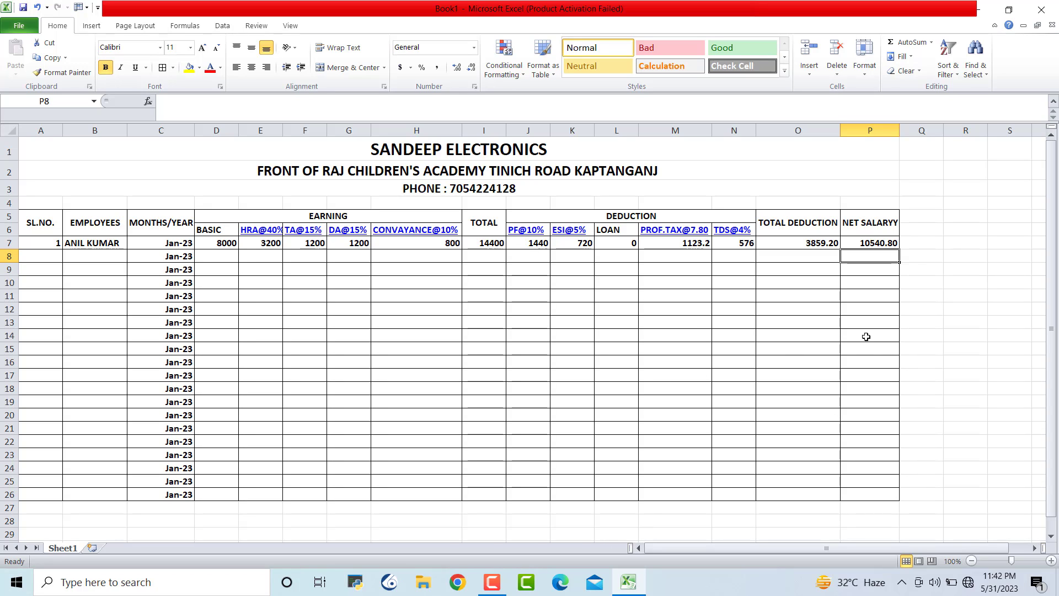
click(773, 390)
Fill the net salary, total deduction and TDS formulas from row 7 down to row 26
click(882, 244)
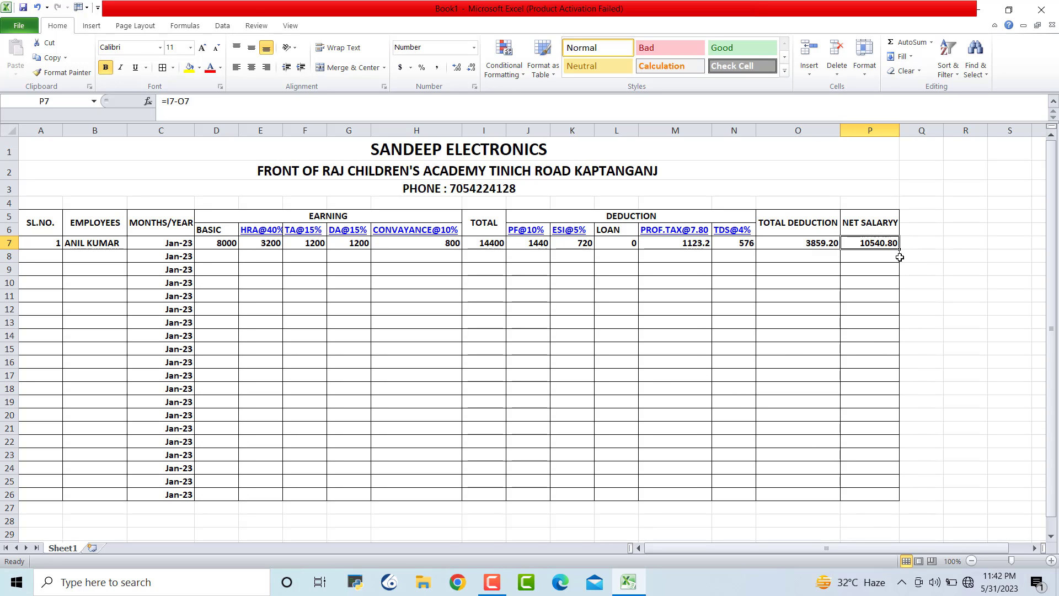
drag(897, 249, 896, 499)
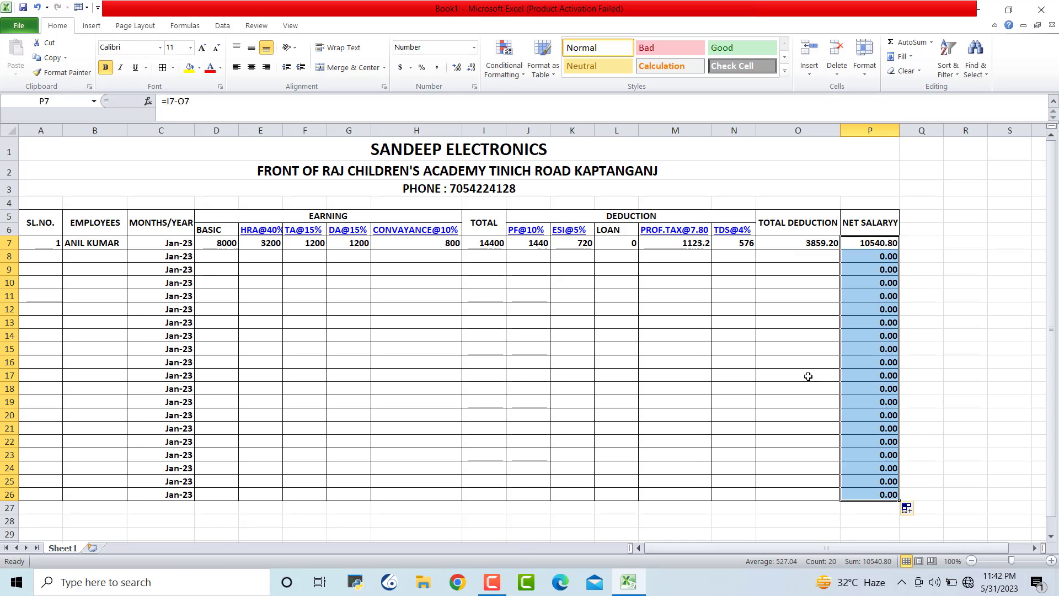
click(777, 248)
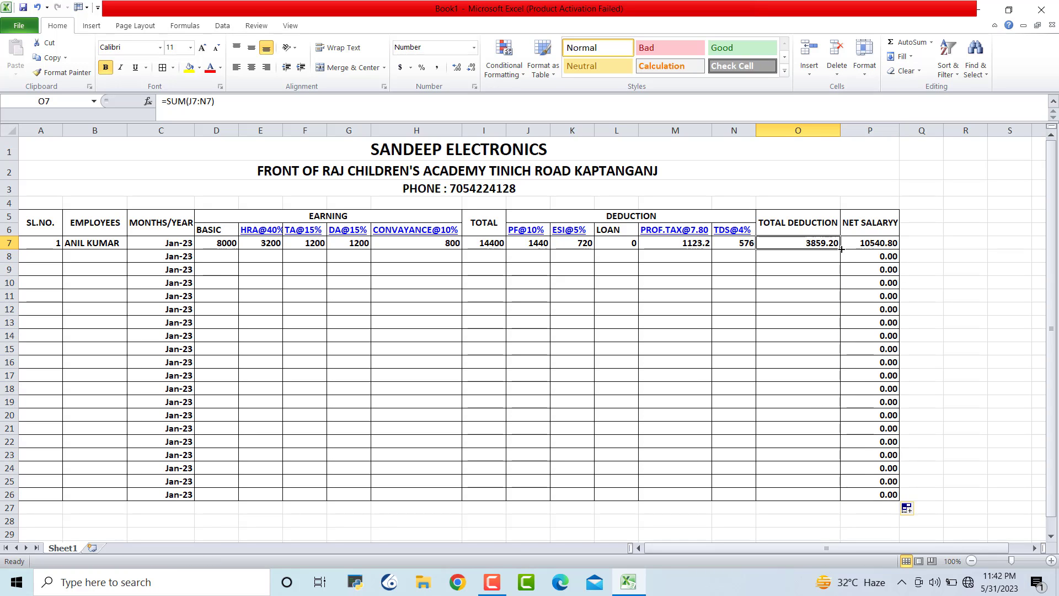
double_click(841, 249)
click(730, 241)
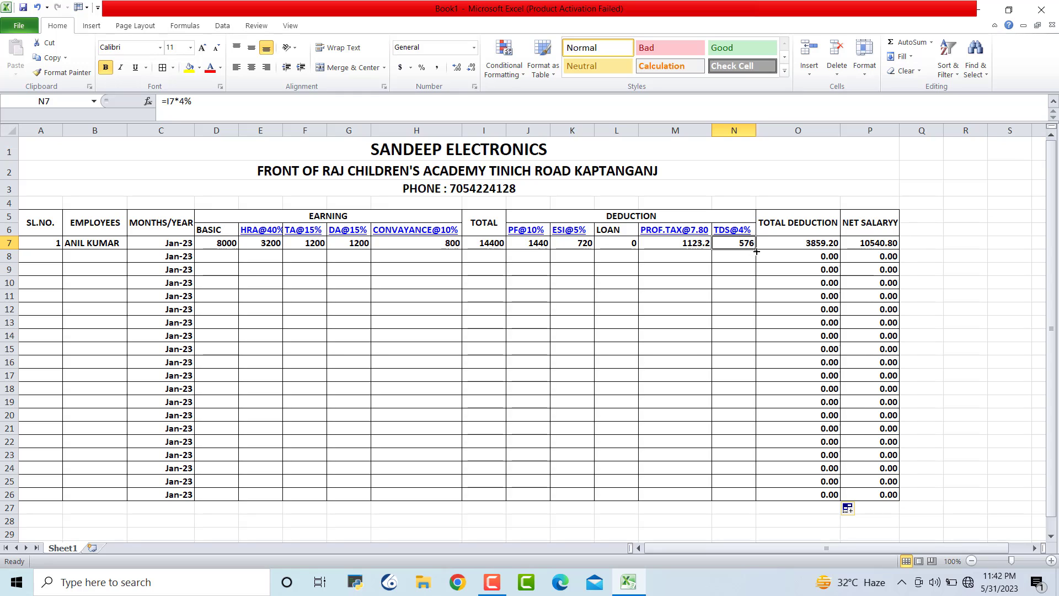
double_click(756, 251)
Copy the professional tax, loan, ESI and PF entries from row 7 down to row 26
click(686, 247)
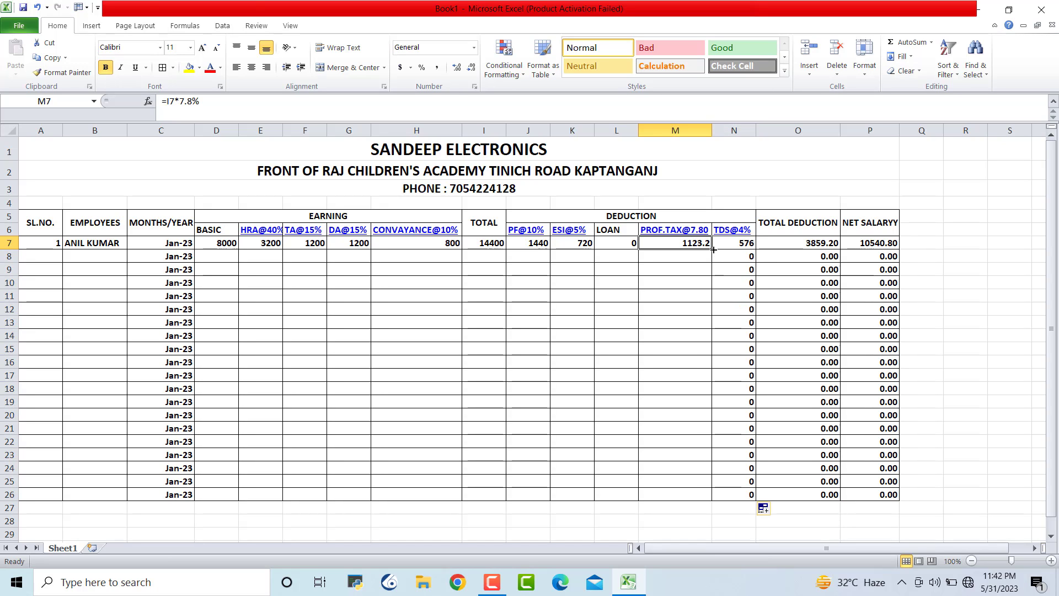
drag(713, 250, 711, 499)
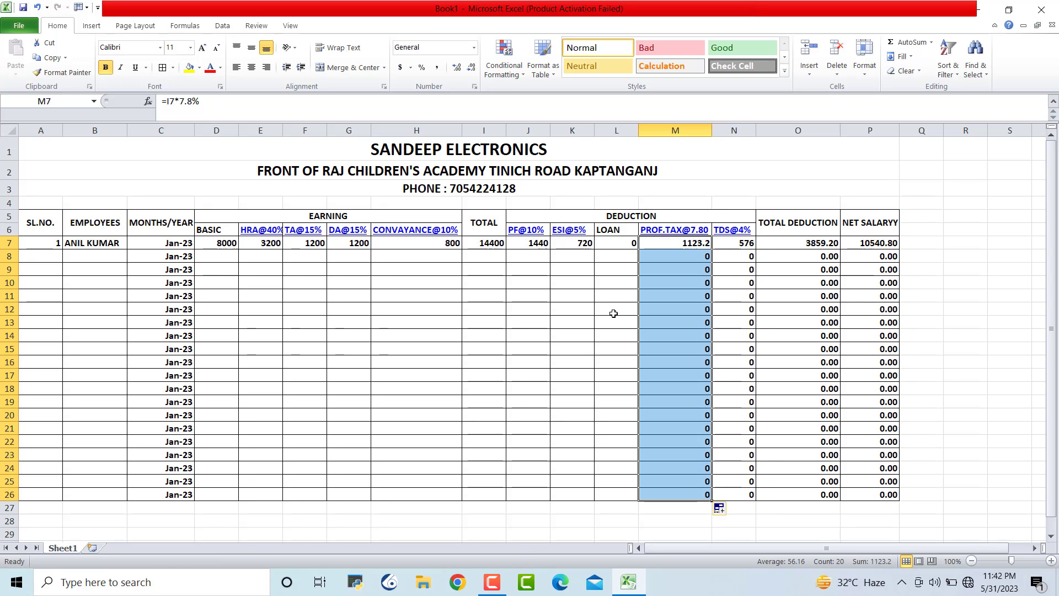
click(612, 246)
drag(638, 248, 634, 497)
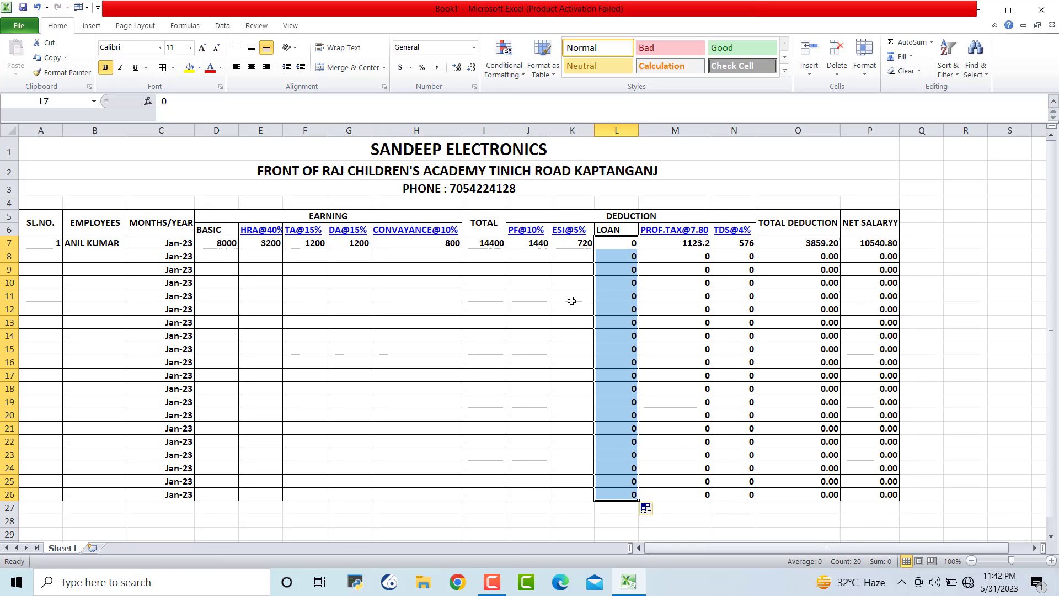
click(574, 246)
drag(594, 250, 590, 496)
click(524, 245)
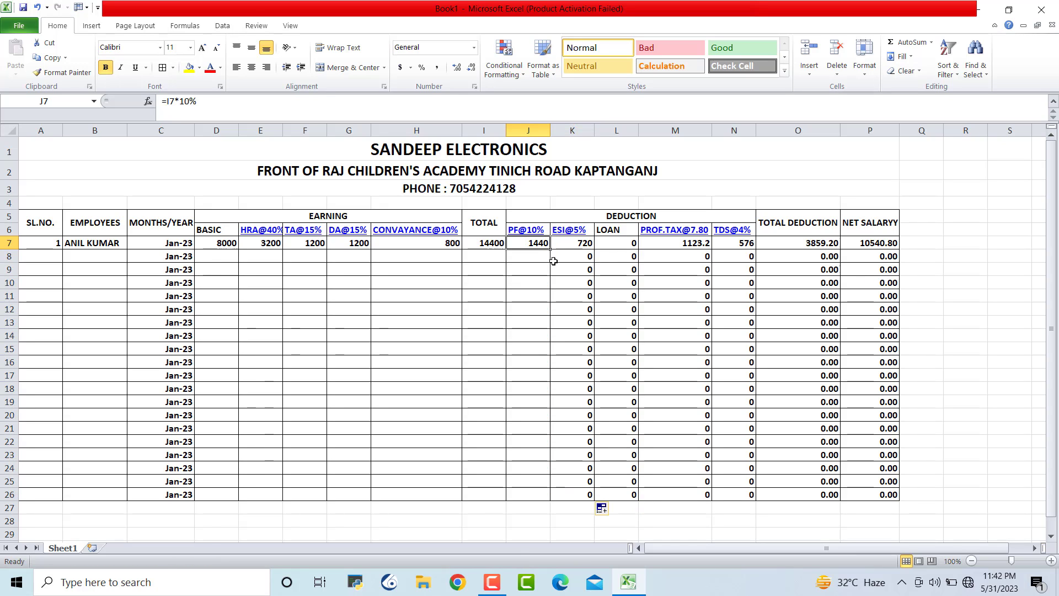
drag(550, 249, 543, 483)
Fill the total earnings, conveyance, DA, TA and HRA formulas down to row 26
click(486, 244)
drag(506, 250, 504, 496)
click(415, 243)
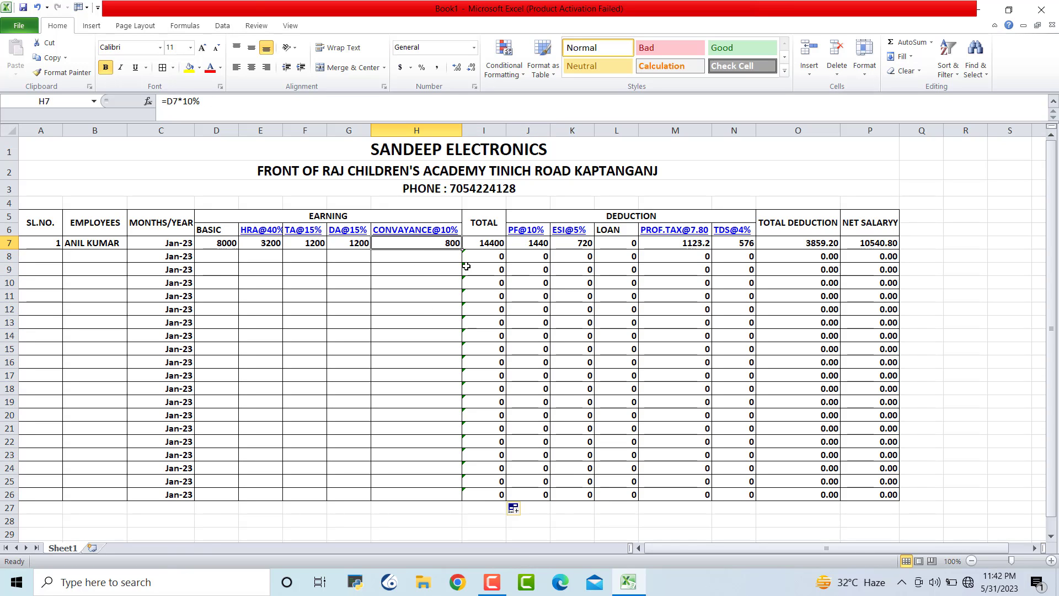
drag(462, 250, 448, 496)
click(350, 244)
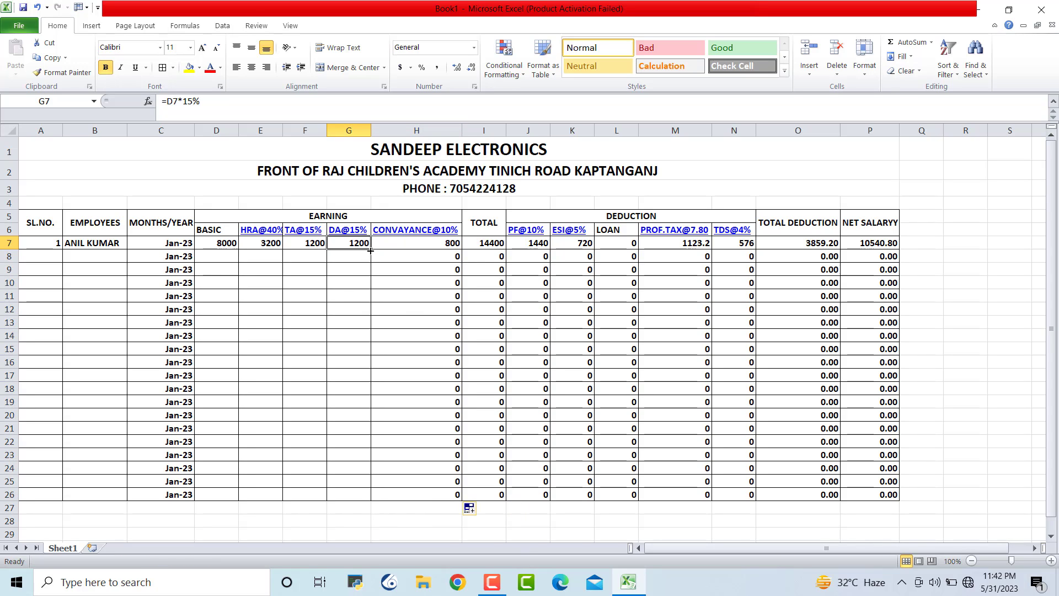
drag(371, 250, 371, 494)
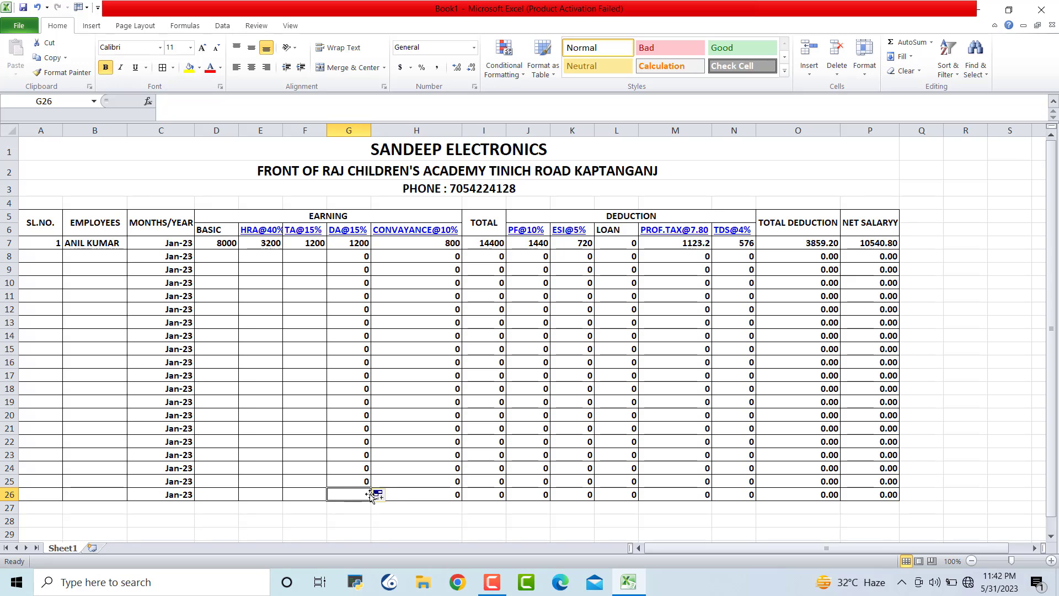
key(ctrl+z)
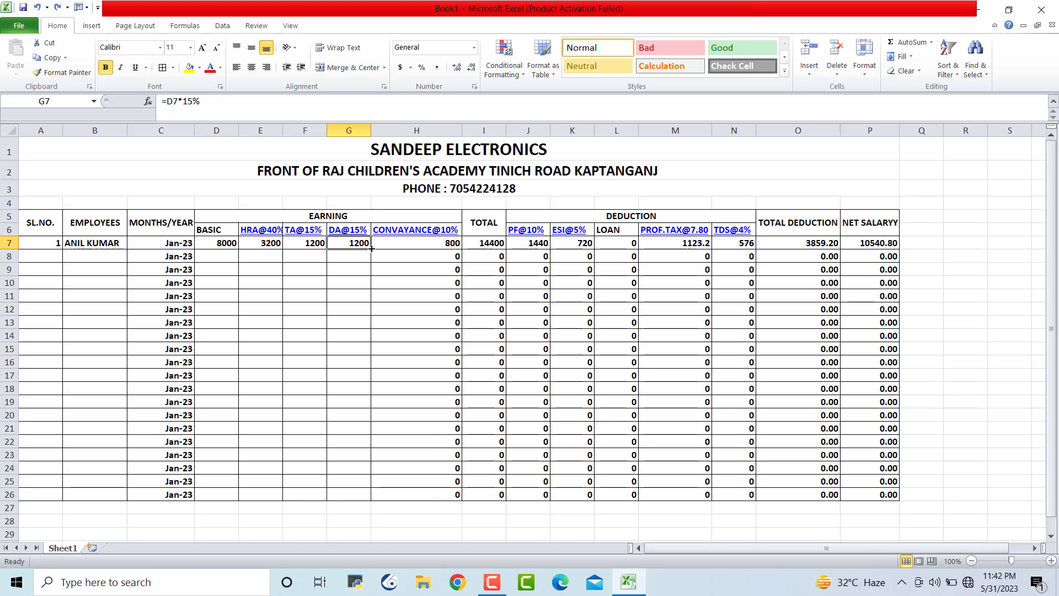
drag(371, 249, 366, 497)
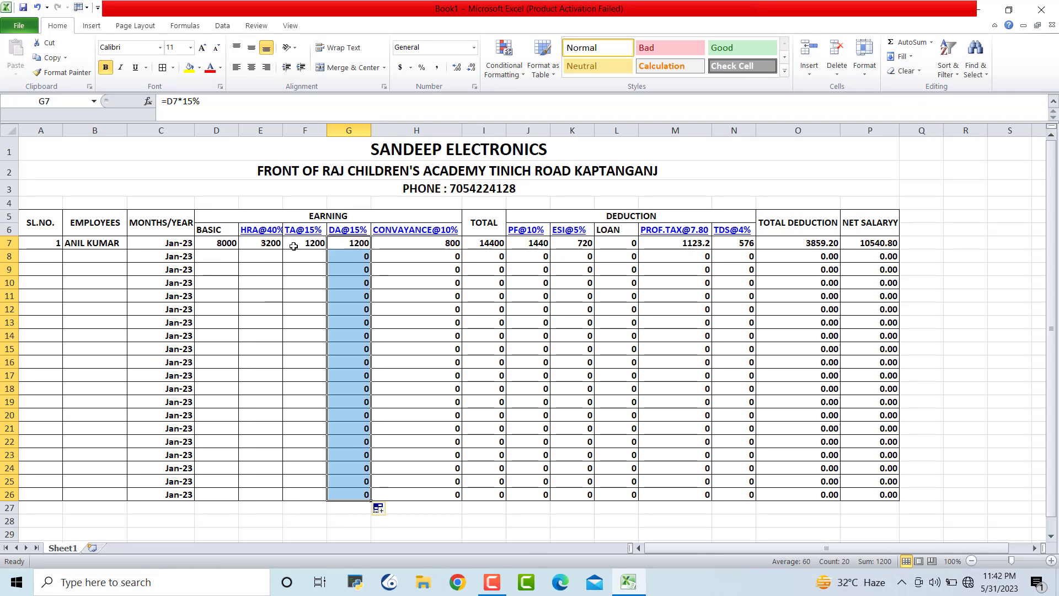
click(330, 250)
drag(327, 249, 331, 496)
click(255, 245)
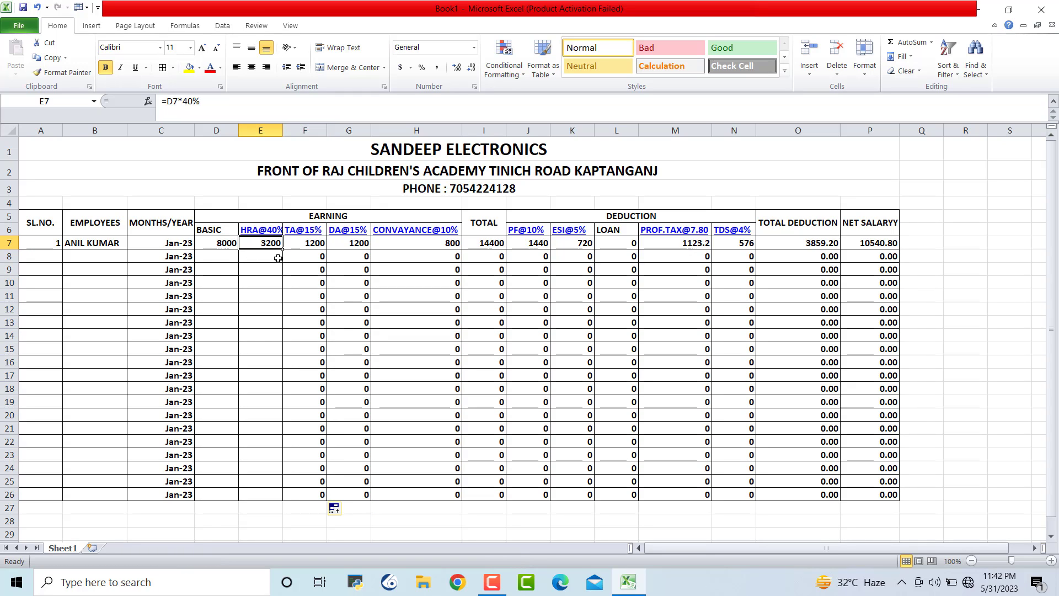
drag(282, 249, 282, 501)
click(213, 240)
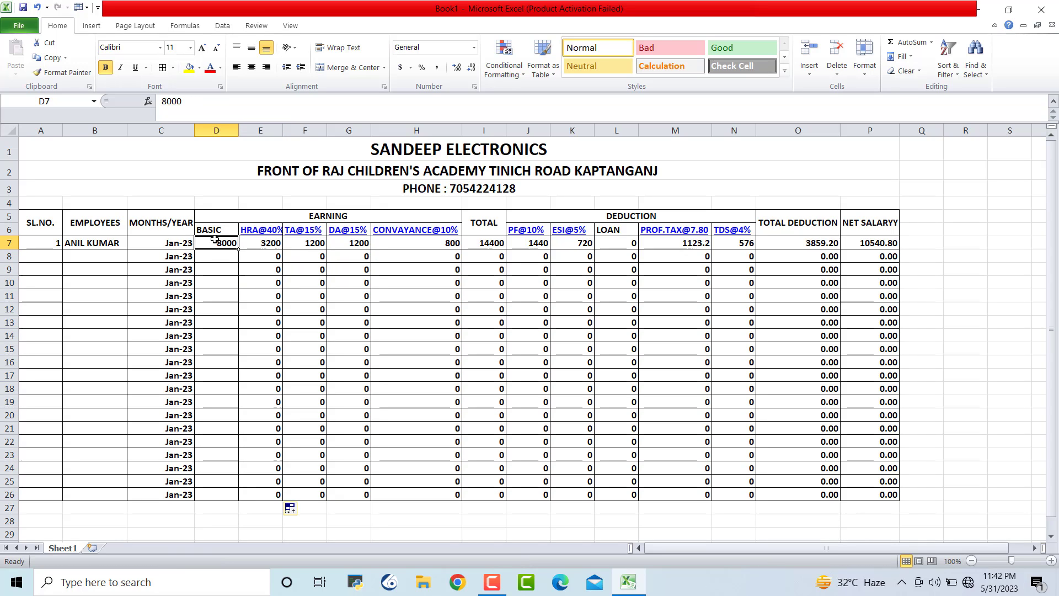
drag(240, 249, 244, 499)
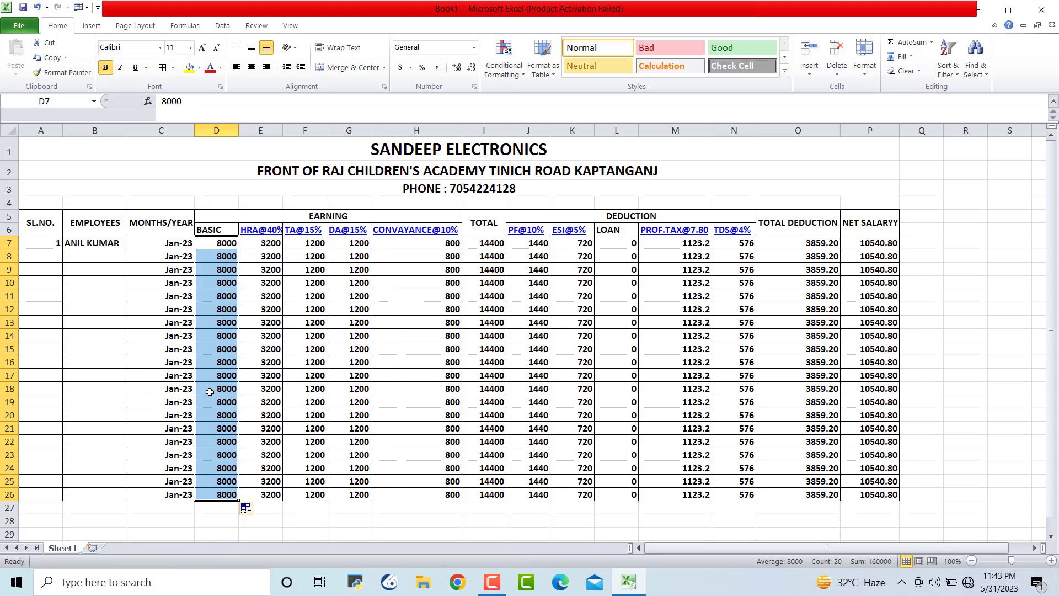
key(ctrl+z)
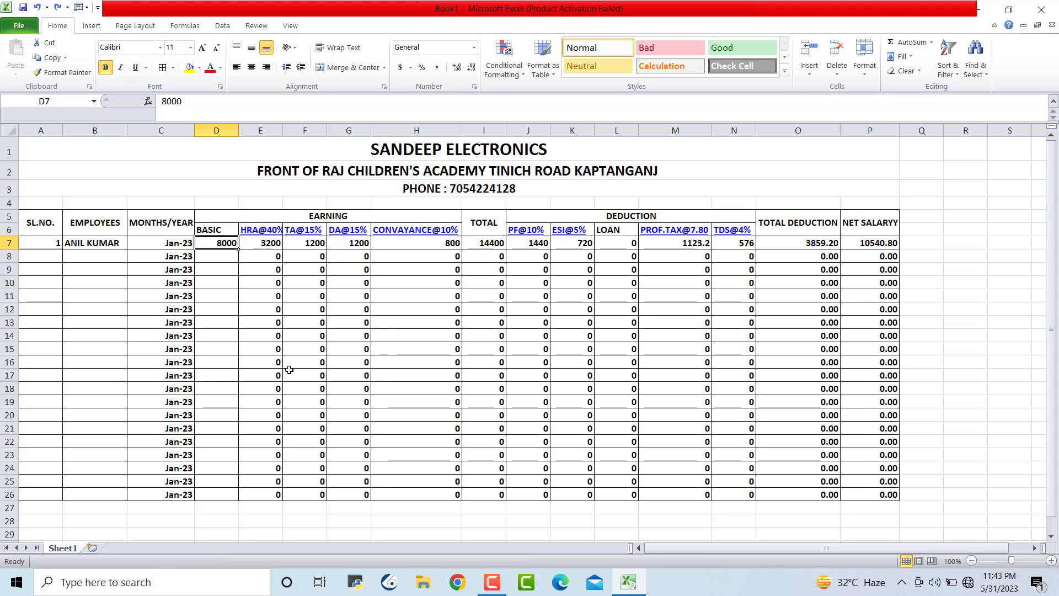
click(356, 320)
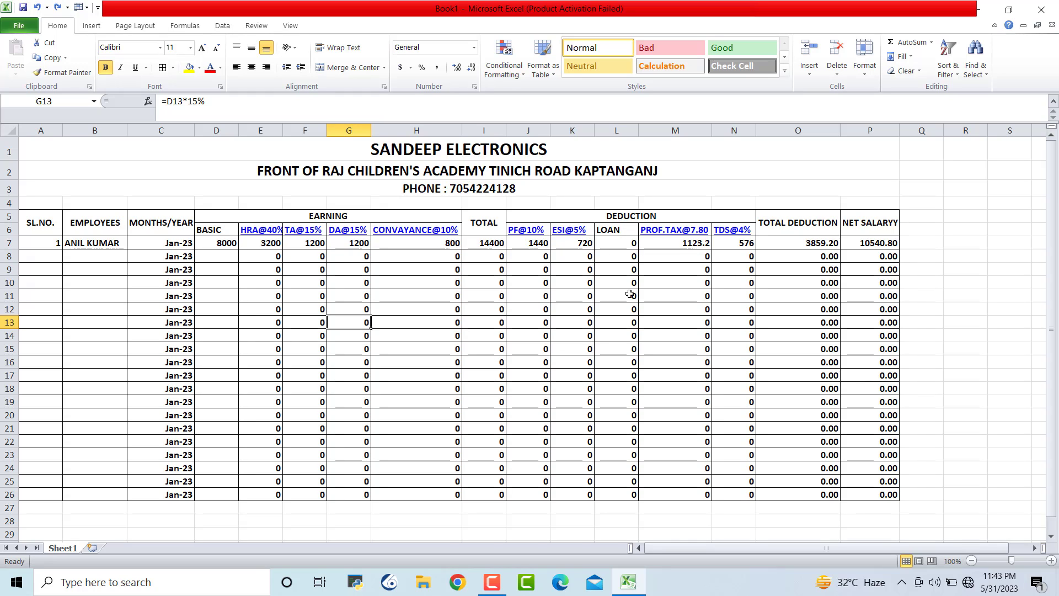
Enter employee 2 in row 8 with their name, basic pay 12000 and a 1000 loan
click(56, 257)
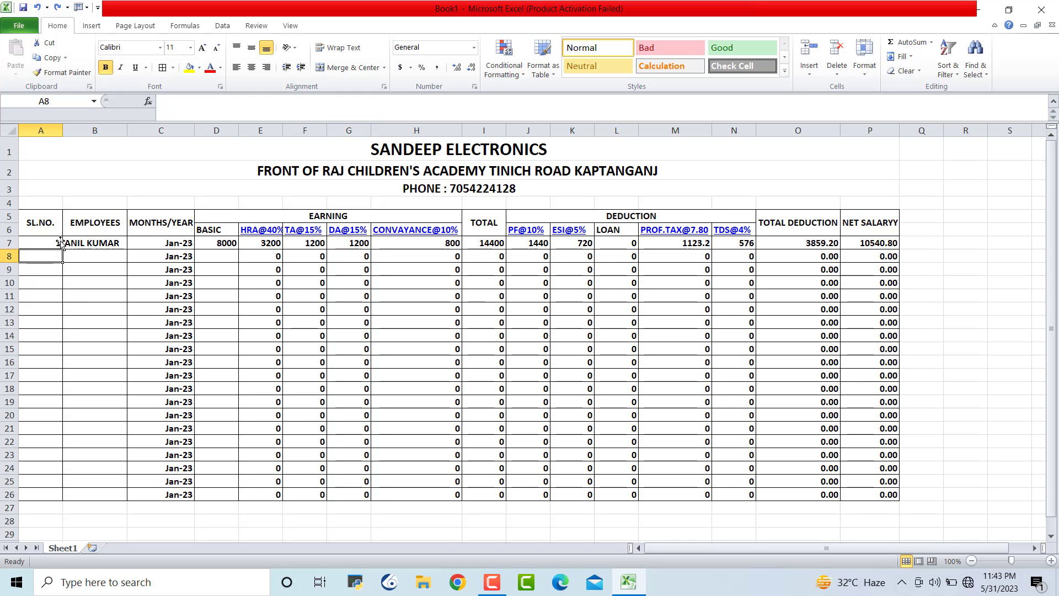
text(2)
key(Tab)
text(M)
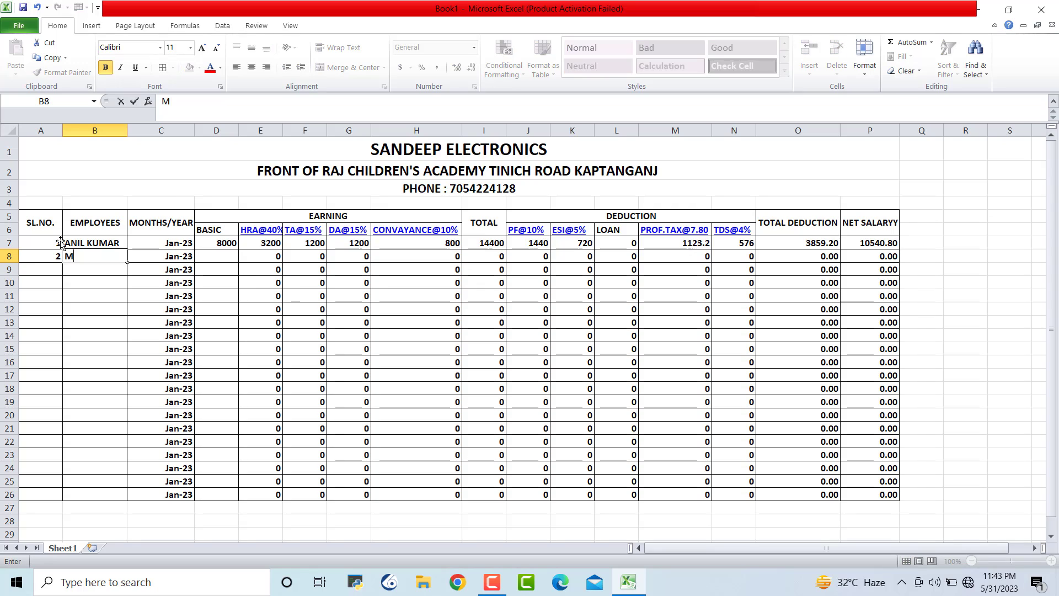
text(UKESH)
key(Tab)
key(Tab)
text(12)
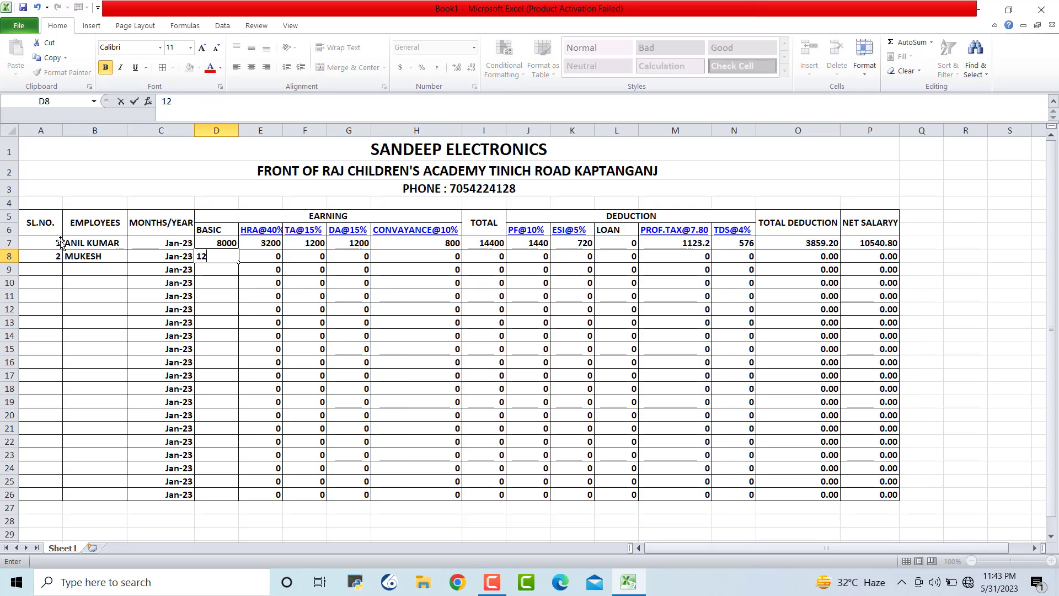
text(000)
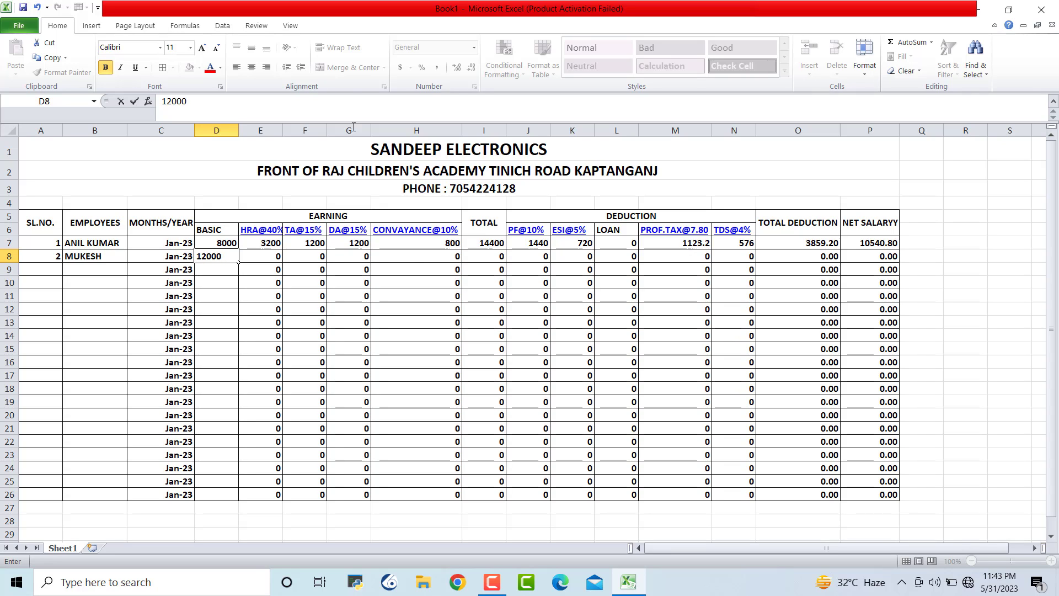
click(615, 375)
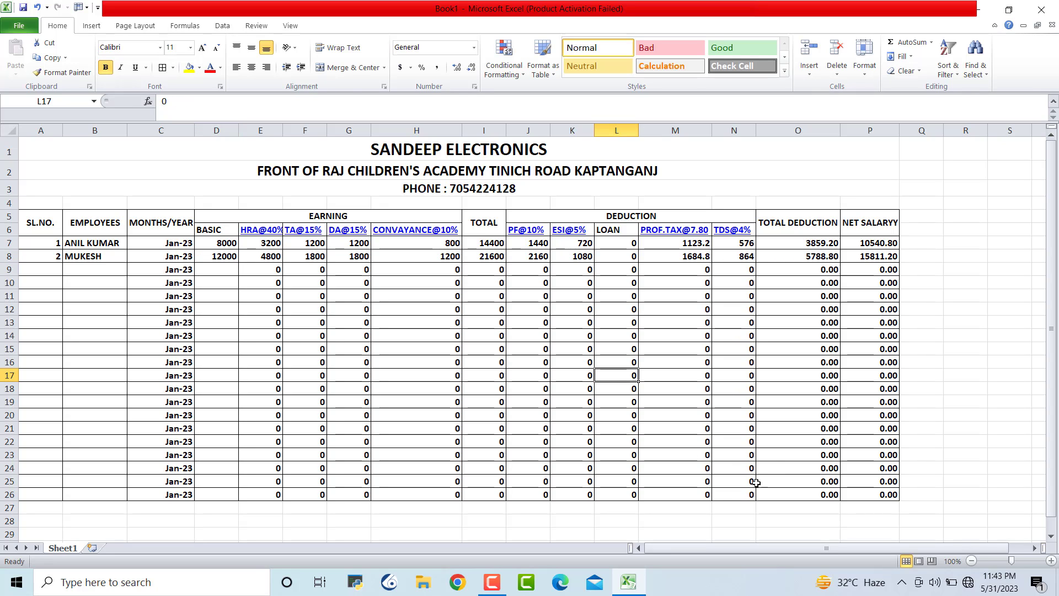
click(623, 255)
text(=)
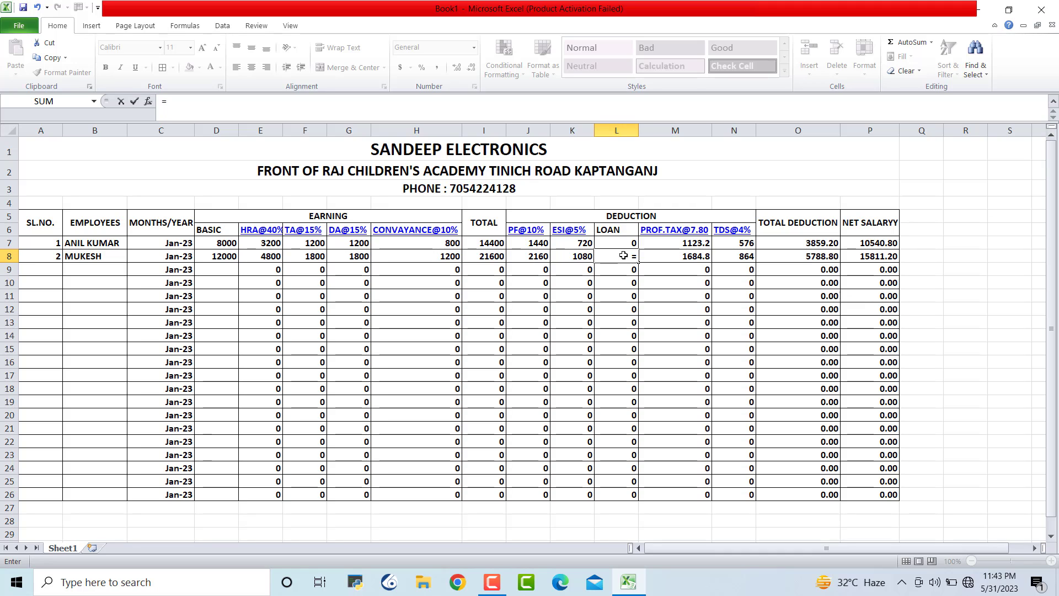
key(BackSpace)
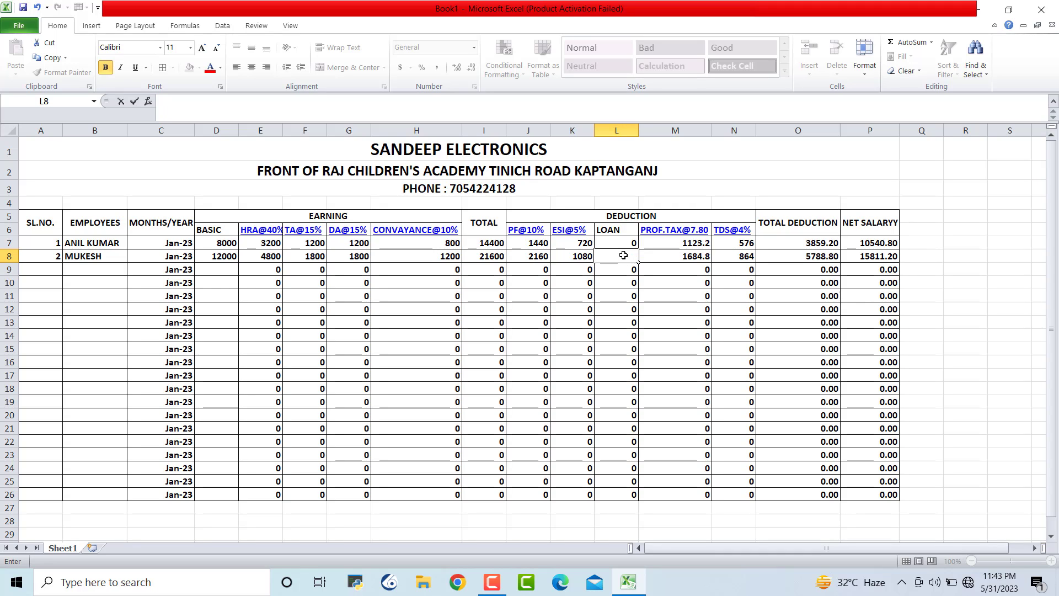
text(1000)
click(1024, 414)
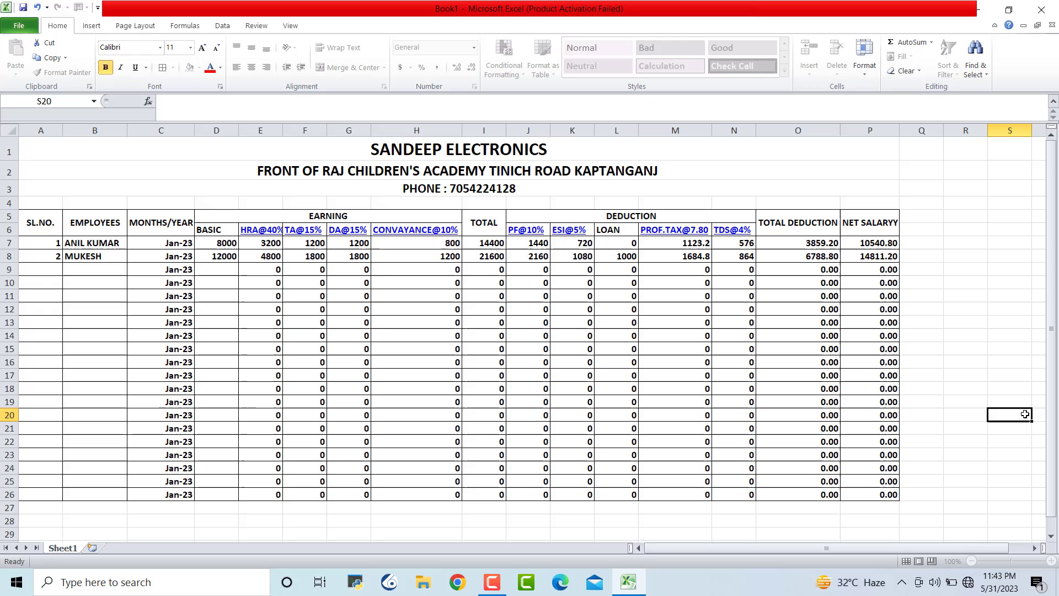
Enter employee 3 in row 9 with their name and basic pay 14000
click(42, 269)
text(3)
key(Tab)
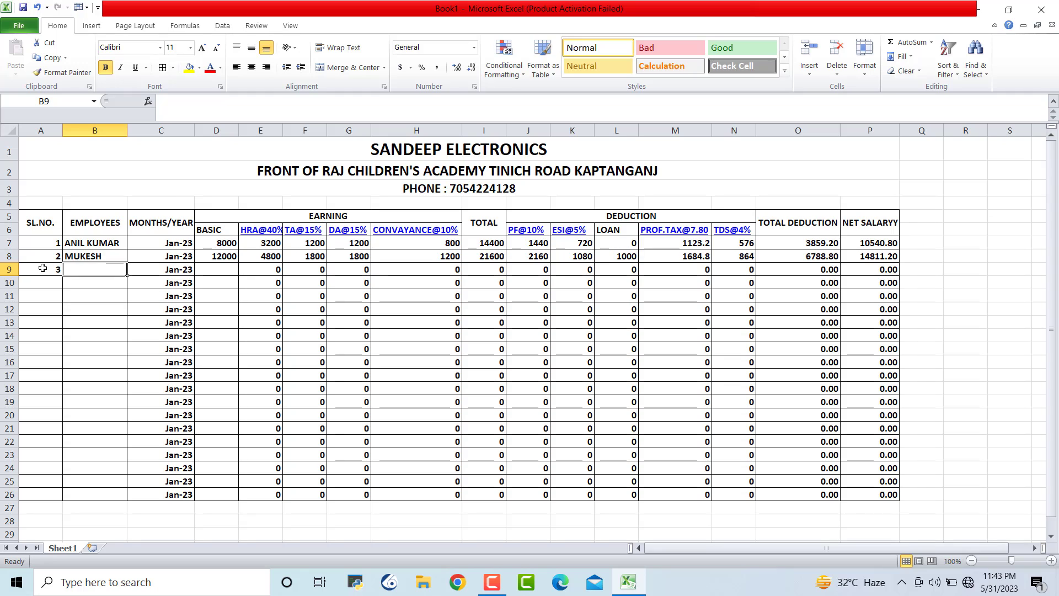
text(MUNIL)
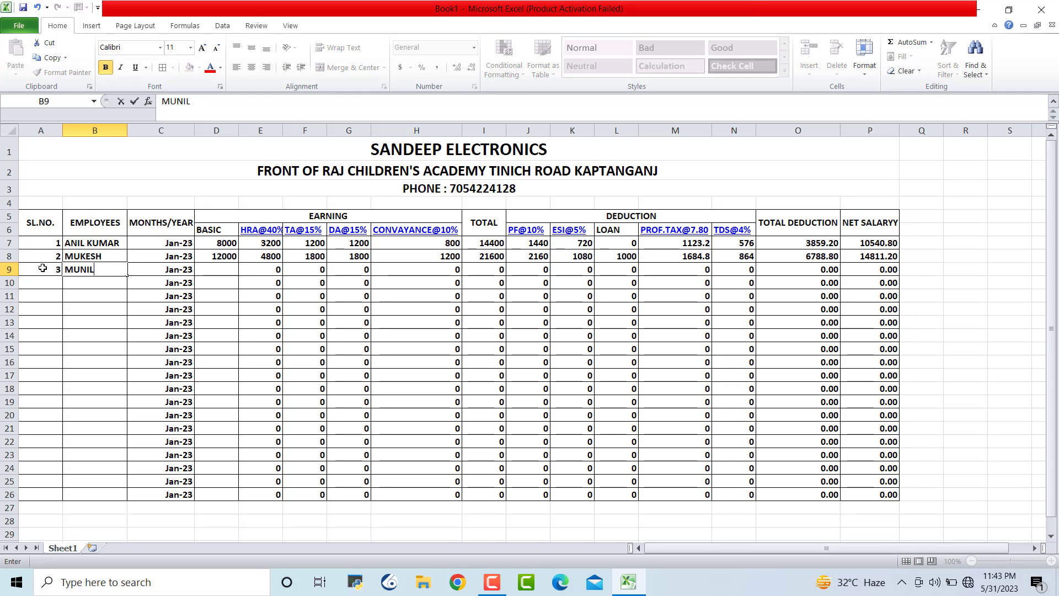
key(Tab)
key(Tab)
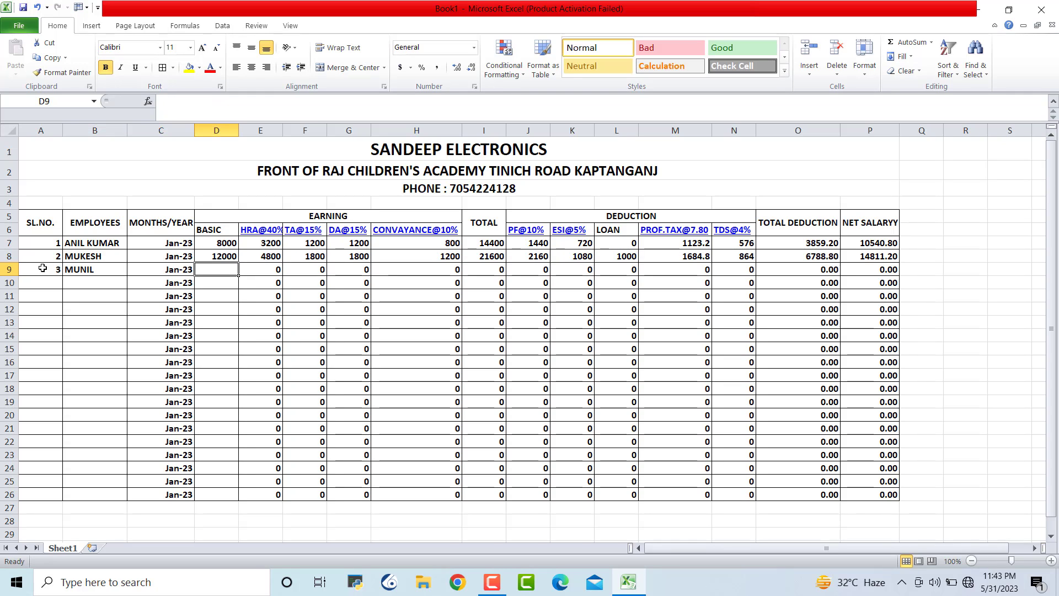
text(14000)
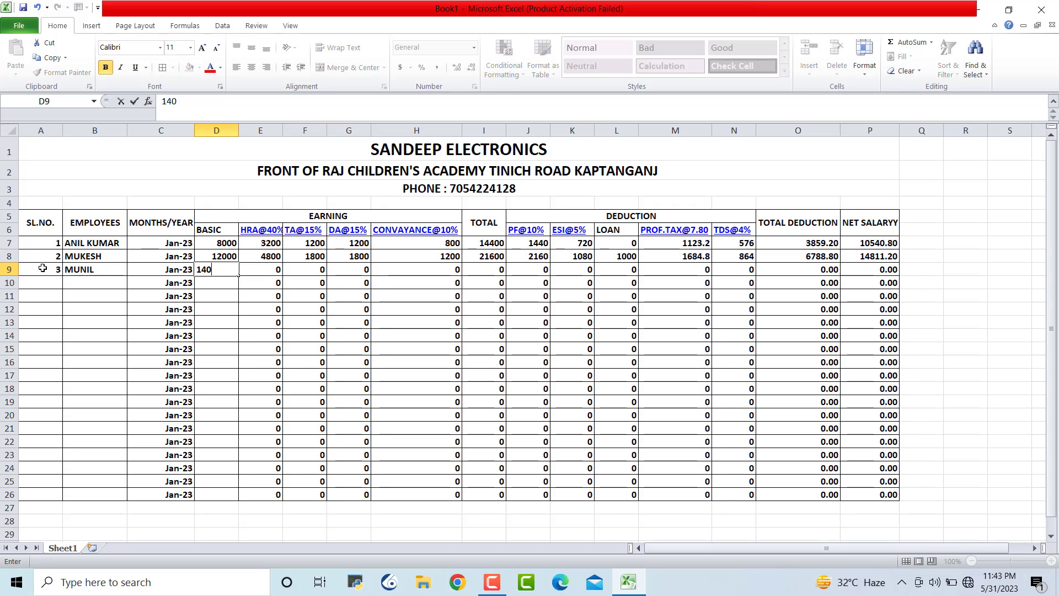
click(952, 390)
Enter employee 4 in row 10 with their name and basic pay 15000
click(43, 283)
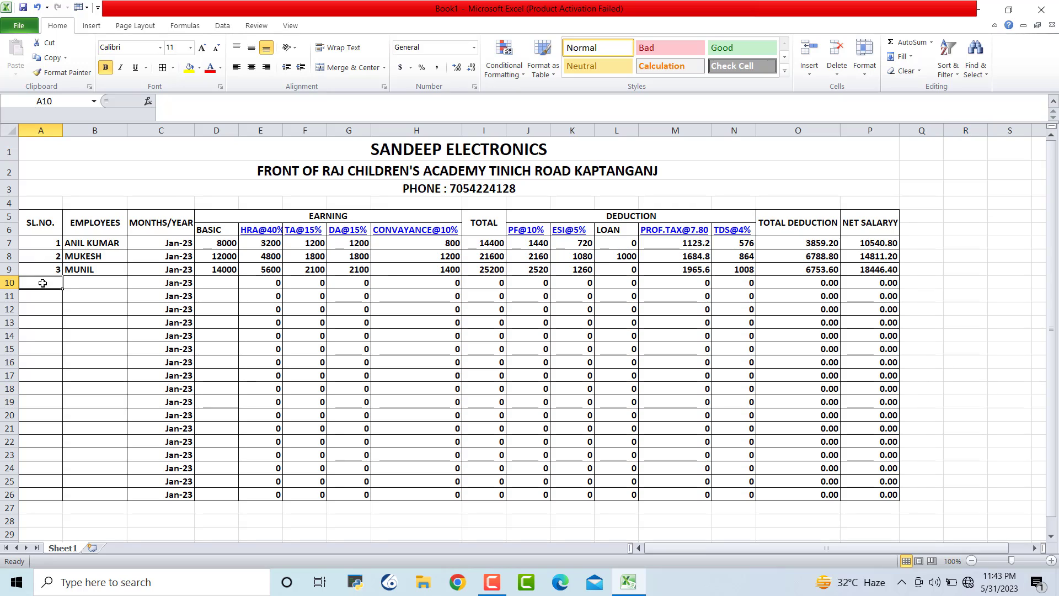
text(4)
key(Tab)
text(A)
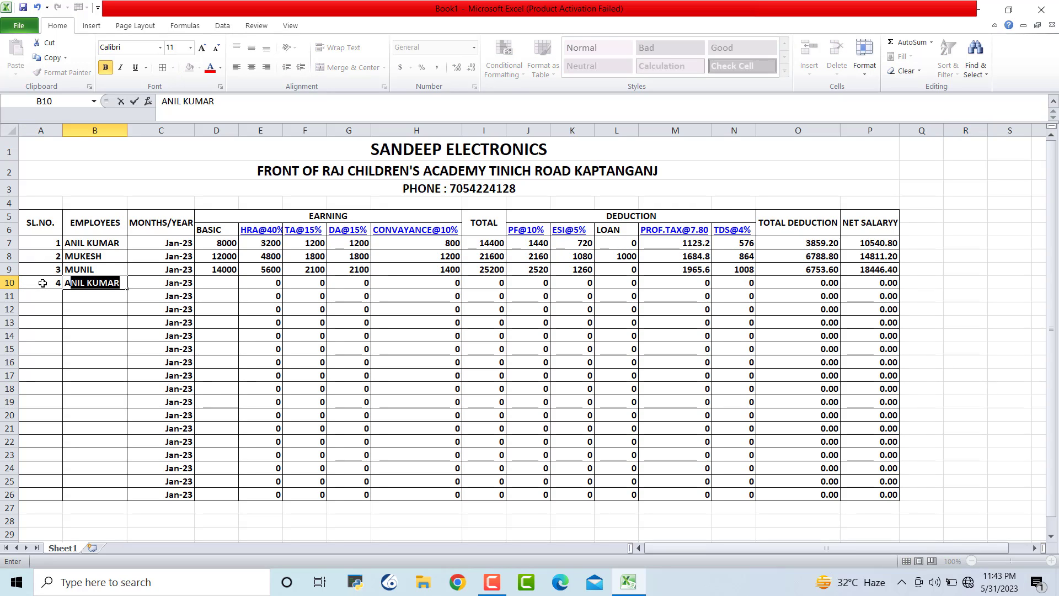
text(MA)
text(N)
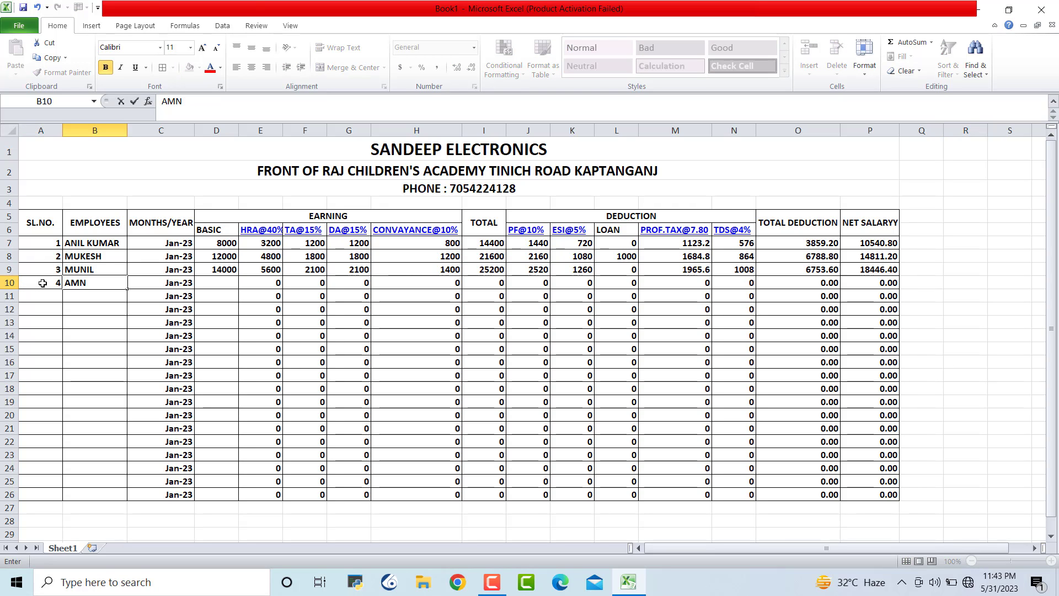
key(BackSpace)
text(AN)
key(Tab)
key(Tab)
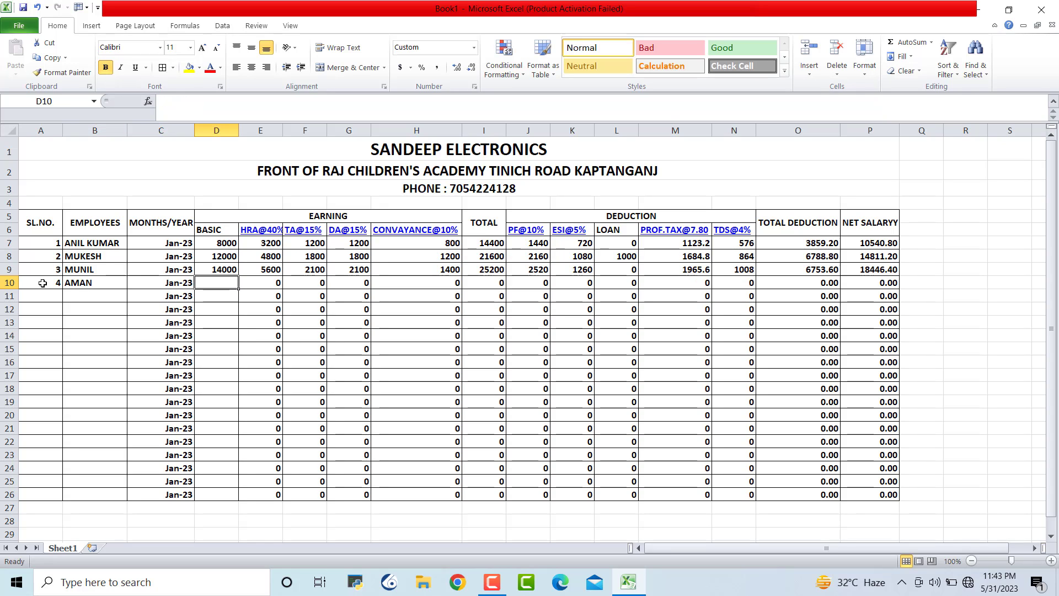
text(15000)
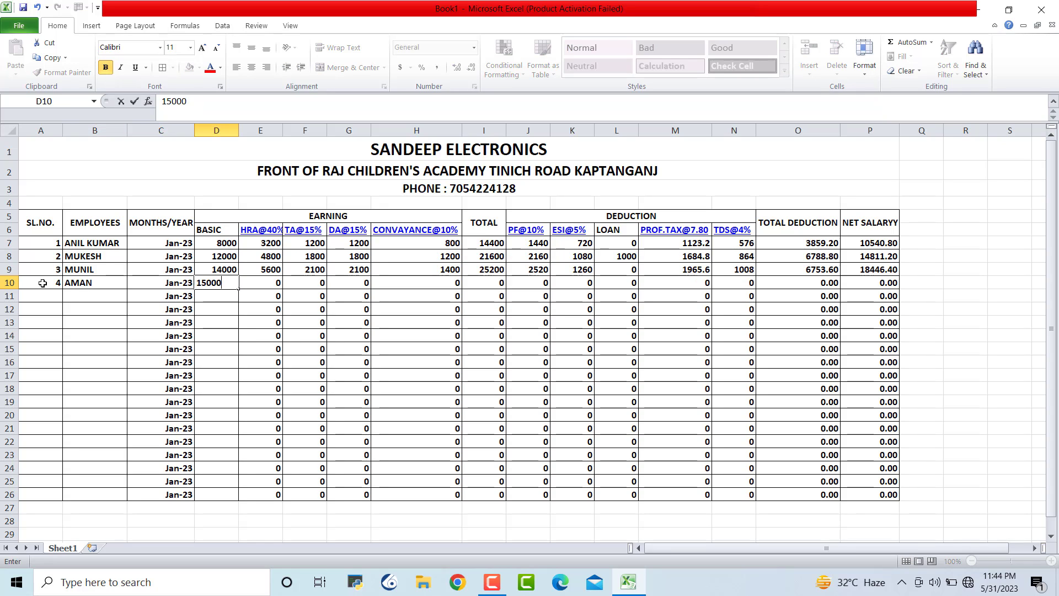
key(Return)
Enter employee 5 in row 11 with their name and basic pay 18000
key(Left)
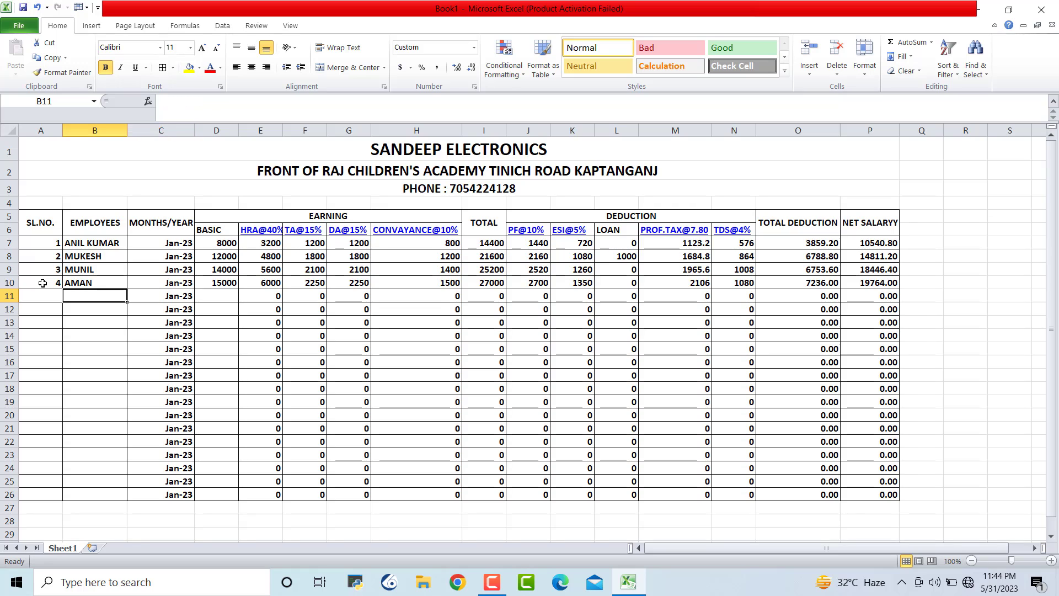
key(Left)
text(5)
key(Tab)
text(SUMAN)
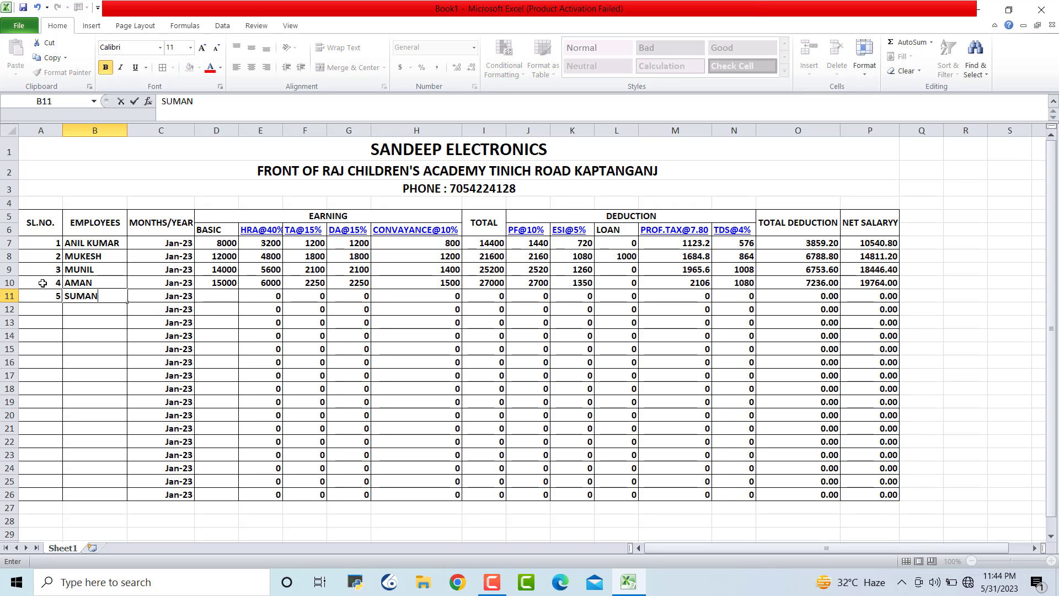
key(Tab)
key(Tab)
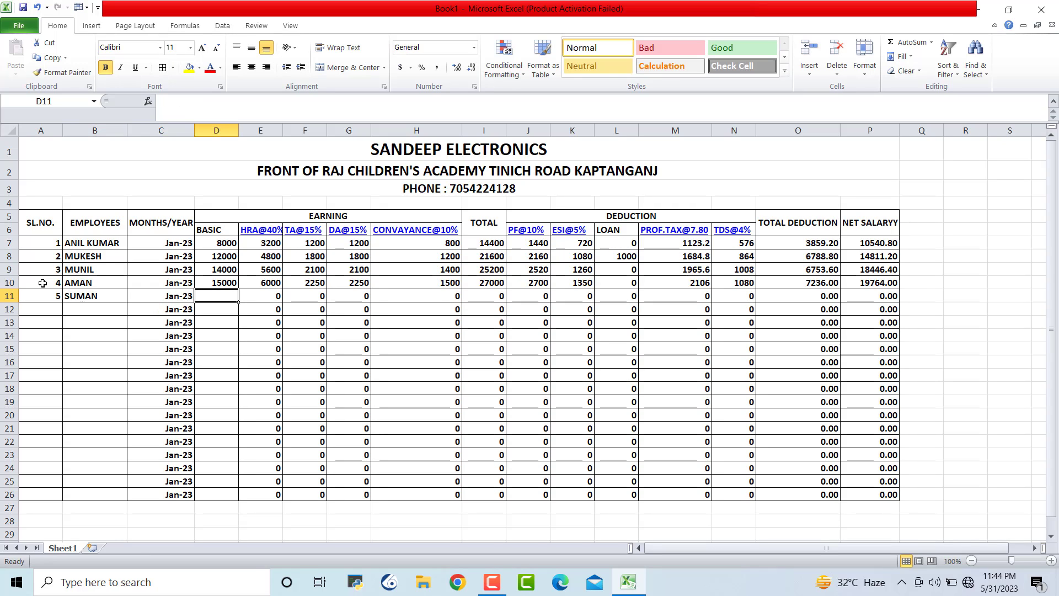
text(18000)
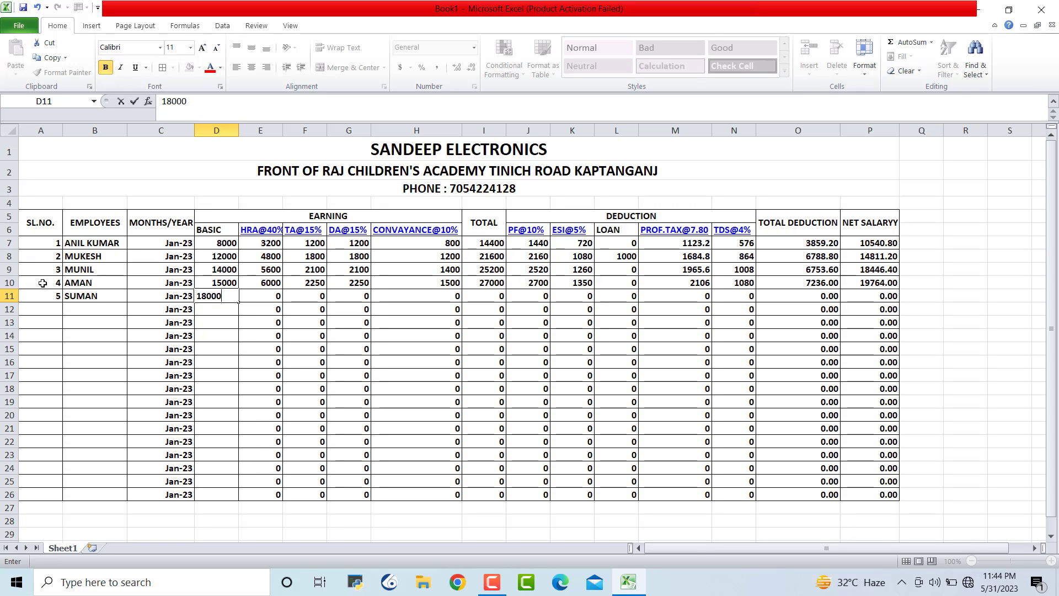
key(Return)
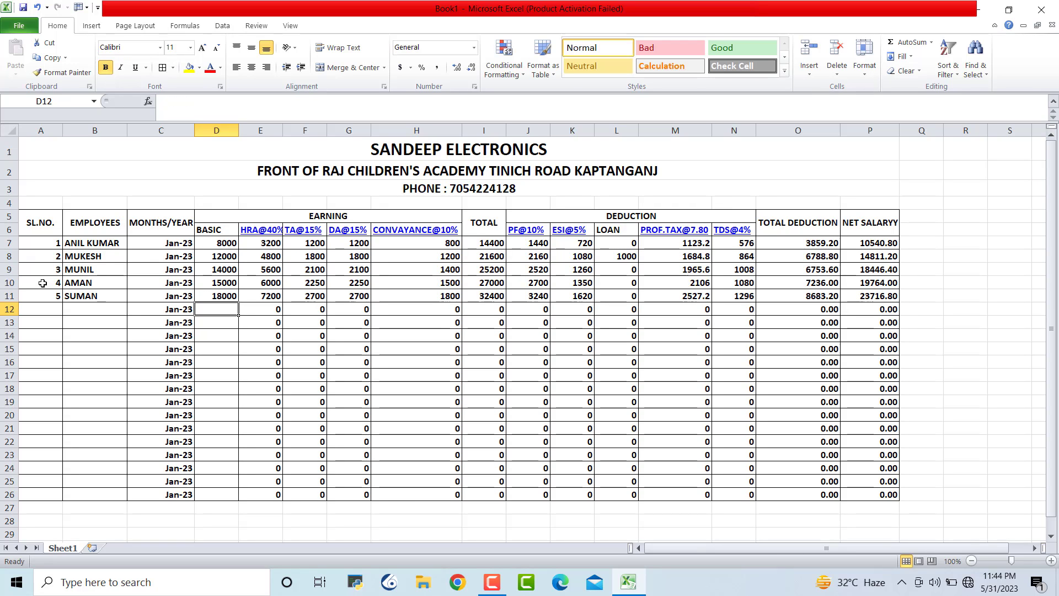
Enter employee 6 in row 12 with their name and basic pay 21000
key(Left)
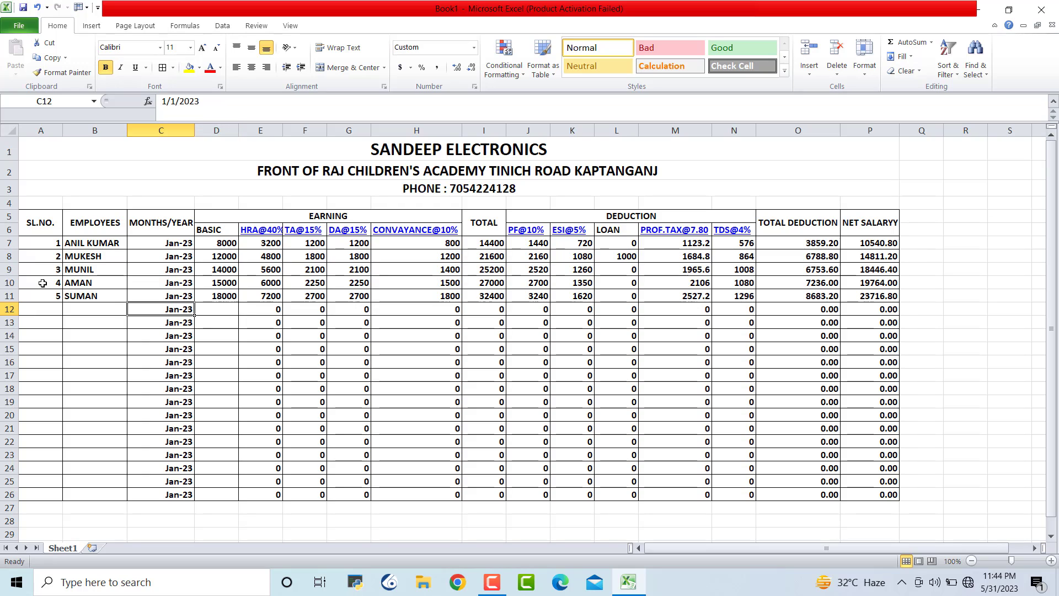
key(Home)
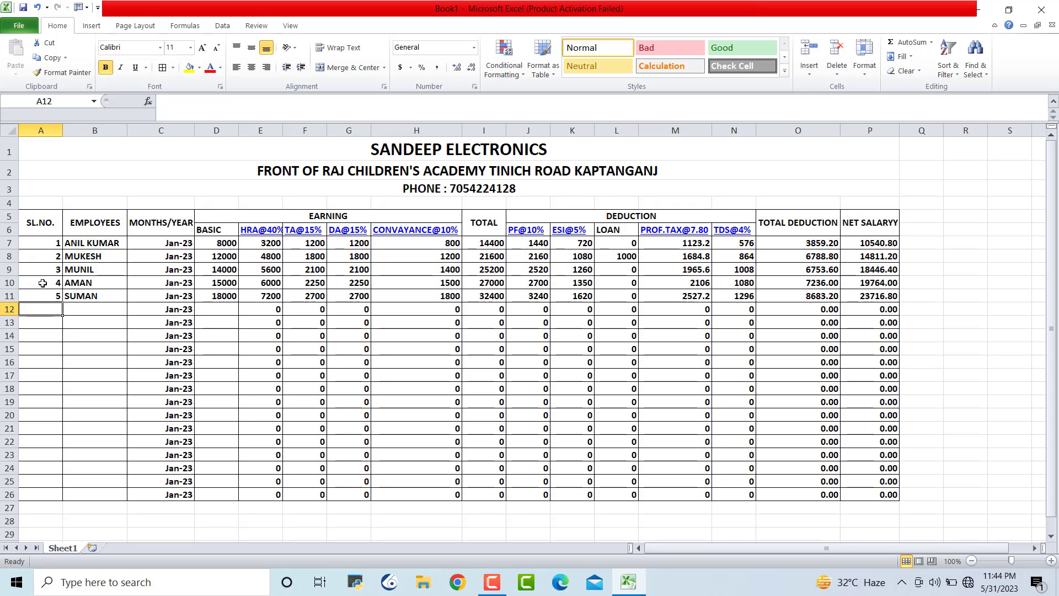
text(6)
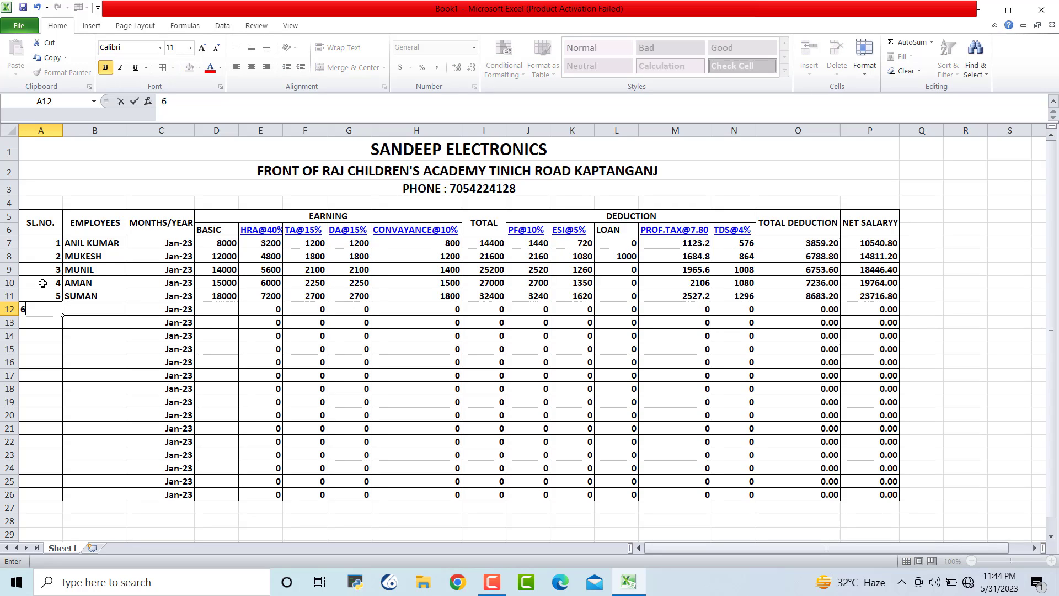
key(Tab)
text(REHAN)
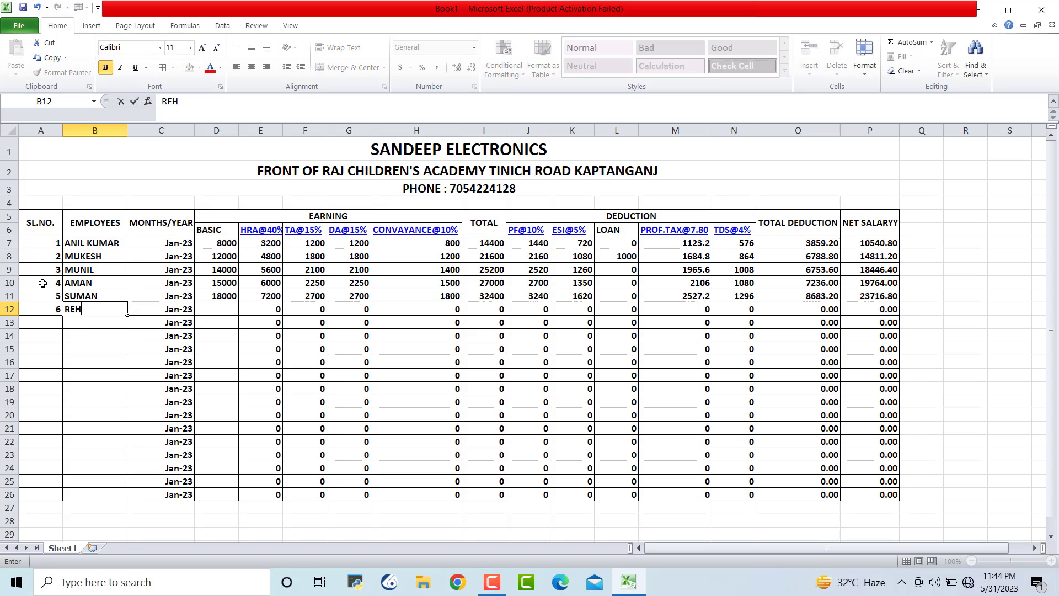
key(Tab)
key(Tab)
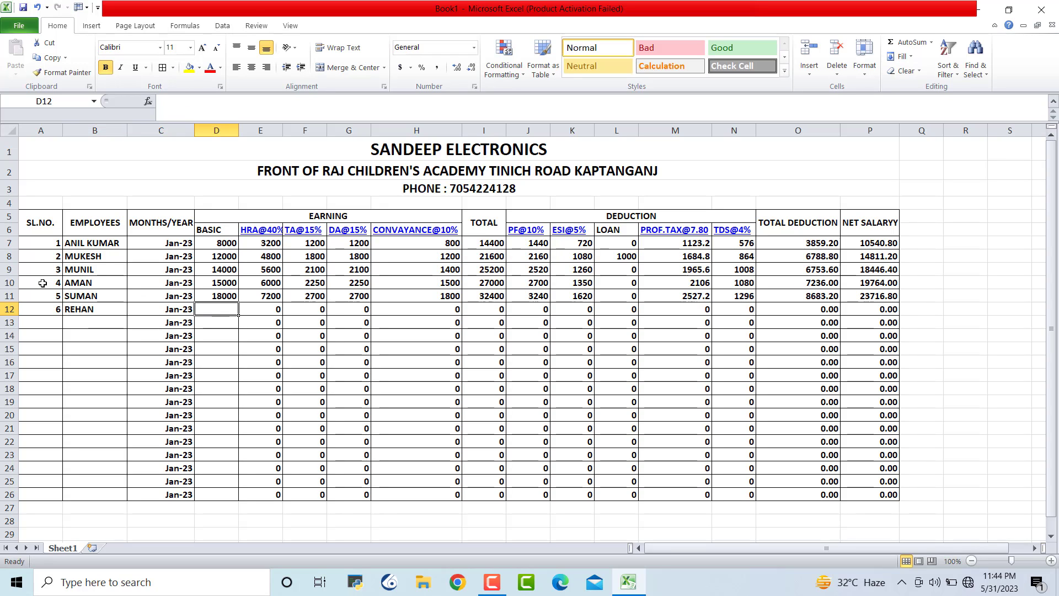
text(21000)
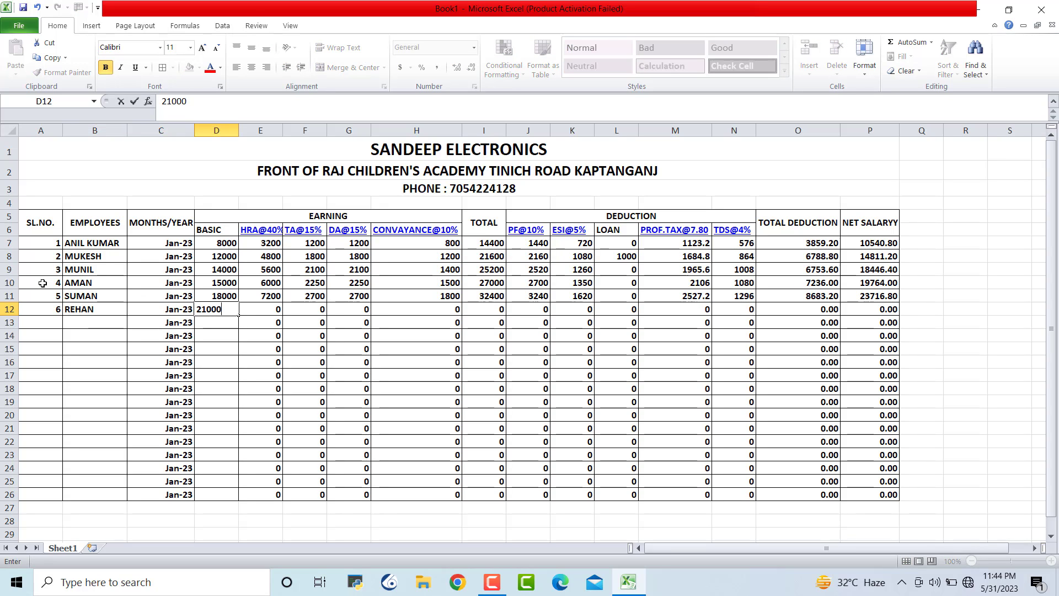
key(Return)
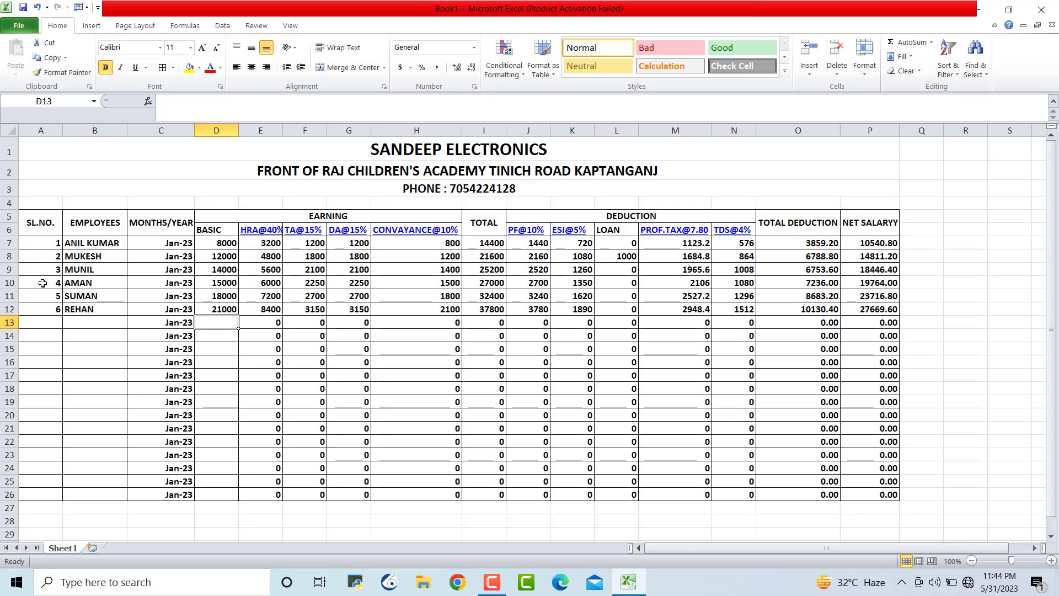
Enter employee 7 in row 13 with their name and basic pay 12000
key(Left)
key(Left)
key(Left)
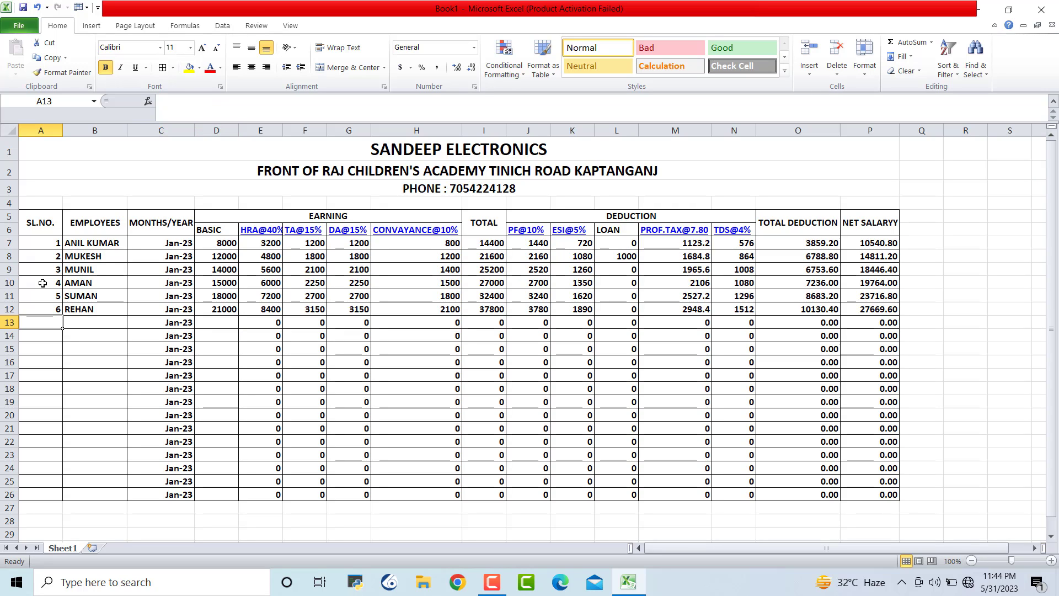
text(7)
key(Tab)
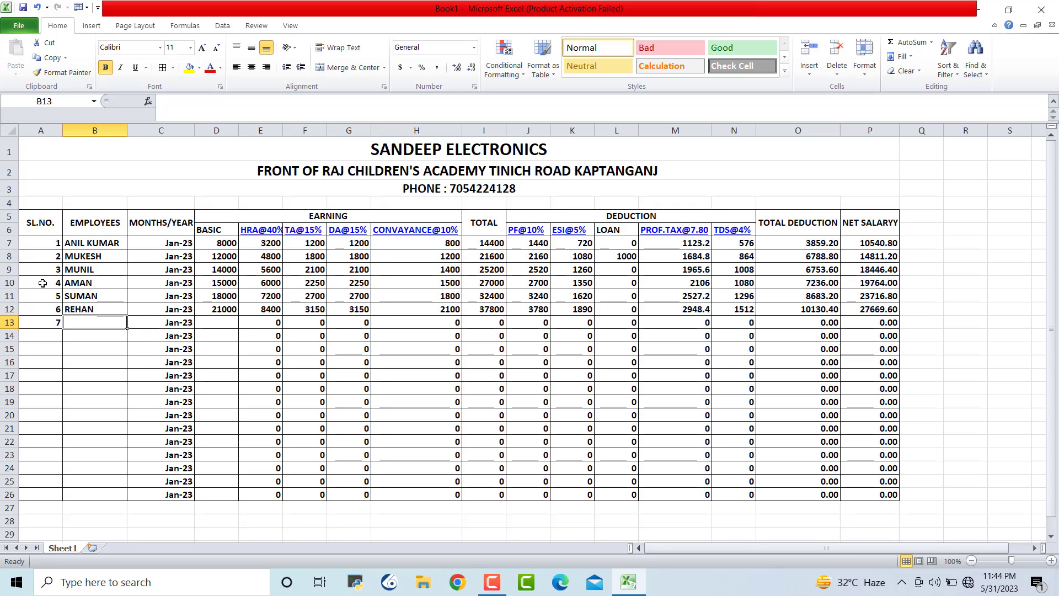
text(AM)
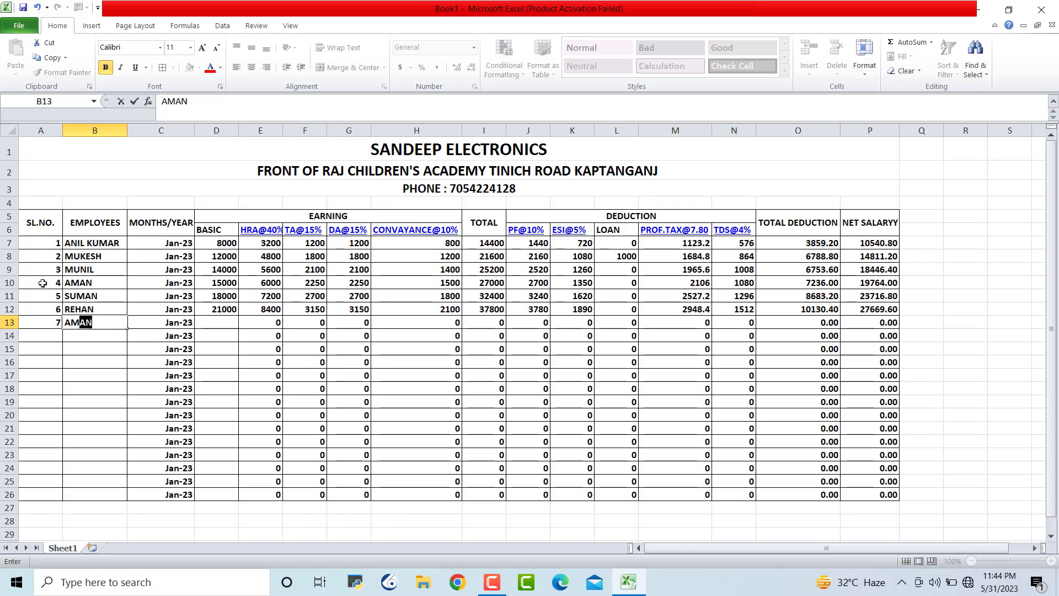
text(IT)
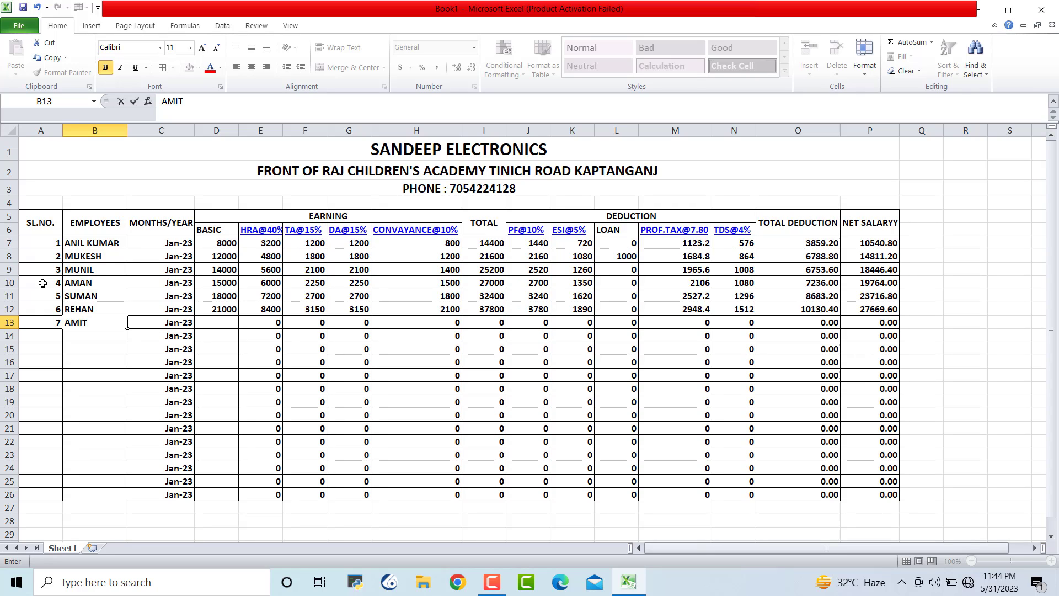
key(Tab)
key(Tab)
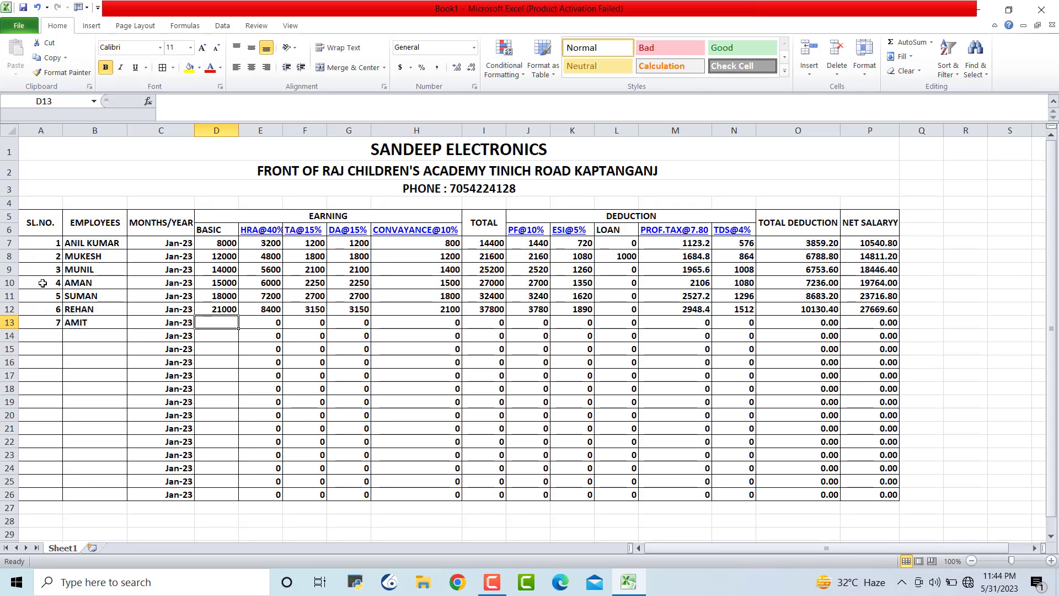
text(12000)
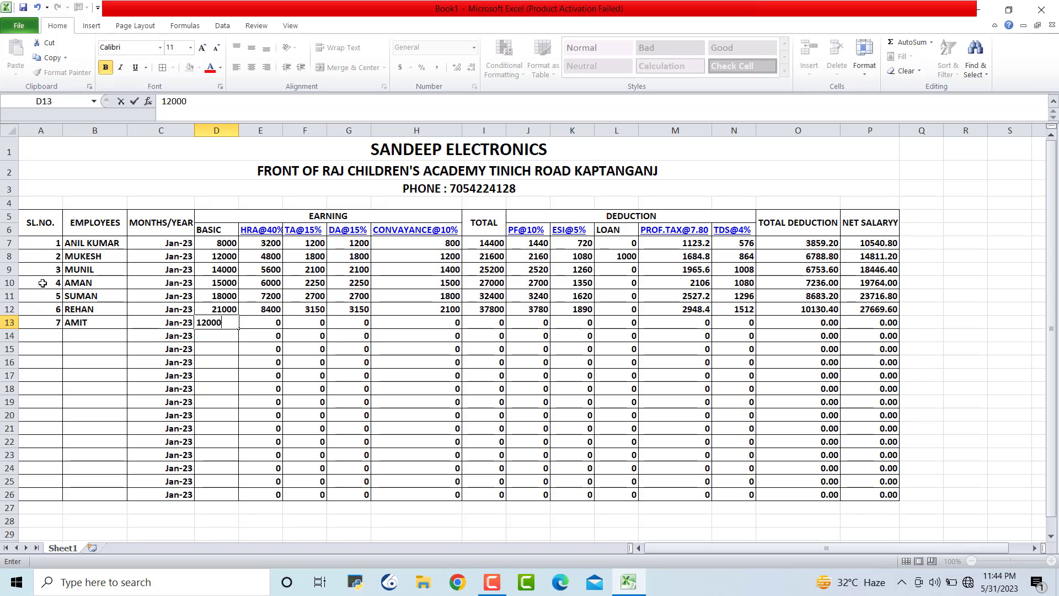
key(Return)
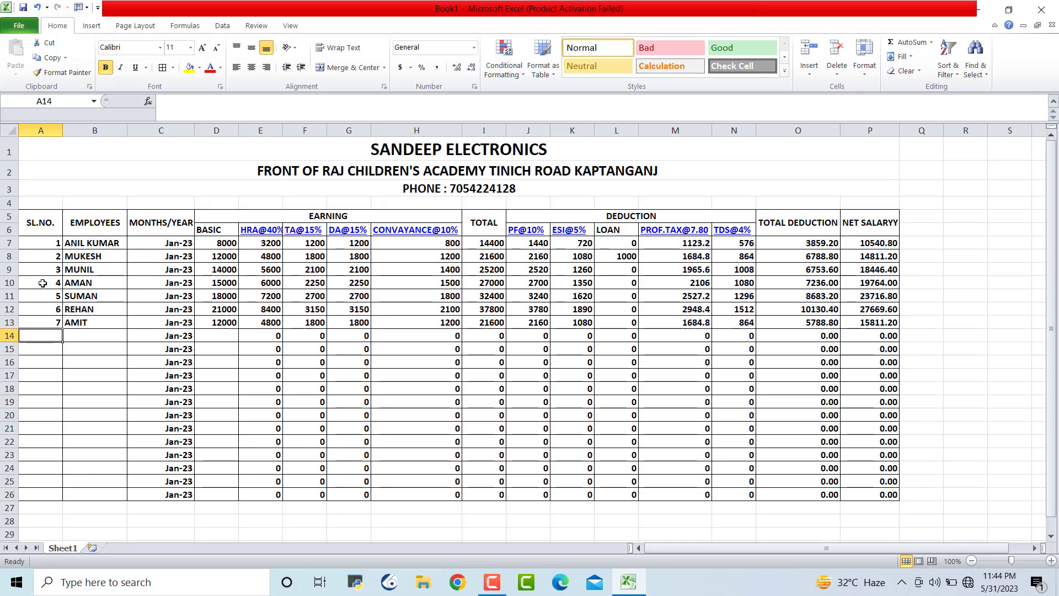
Enter employee 8 in row 14 with their name and basic pay 13500
text(8)
key(Tab)
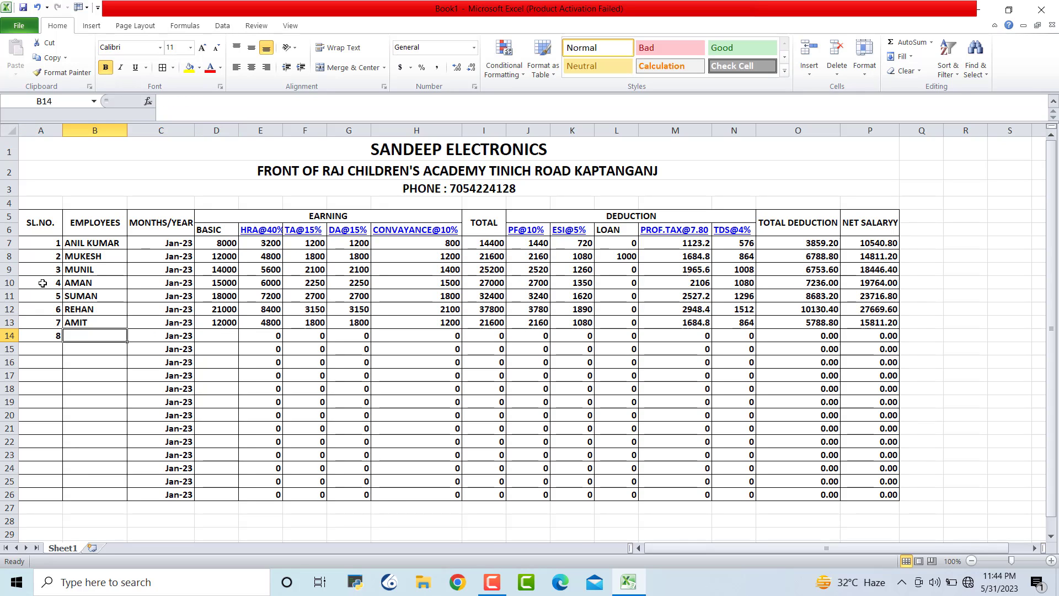
text(SURE)
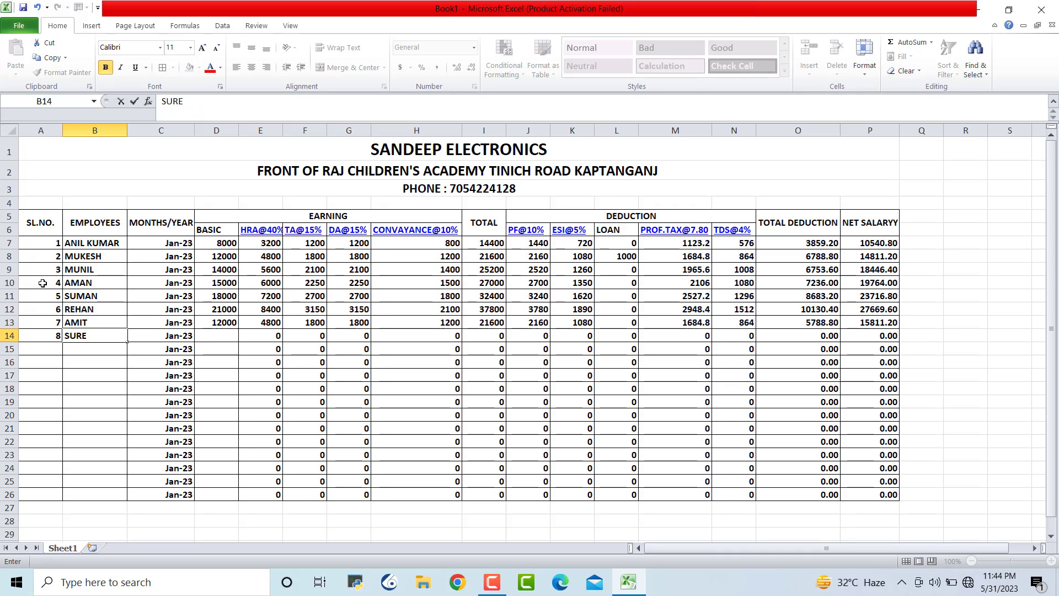
text(SH)
key(Tab)
key(Tab)
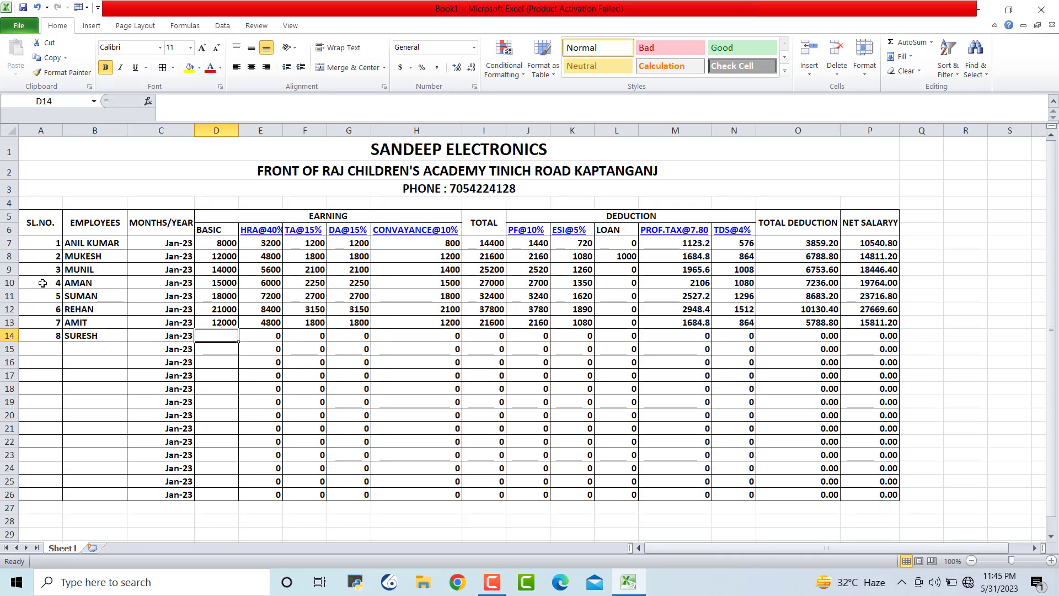
text(13500)
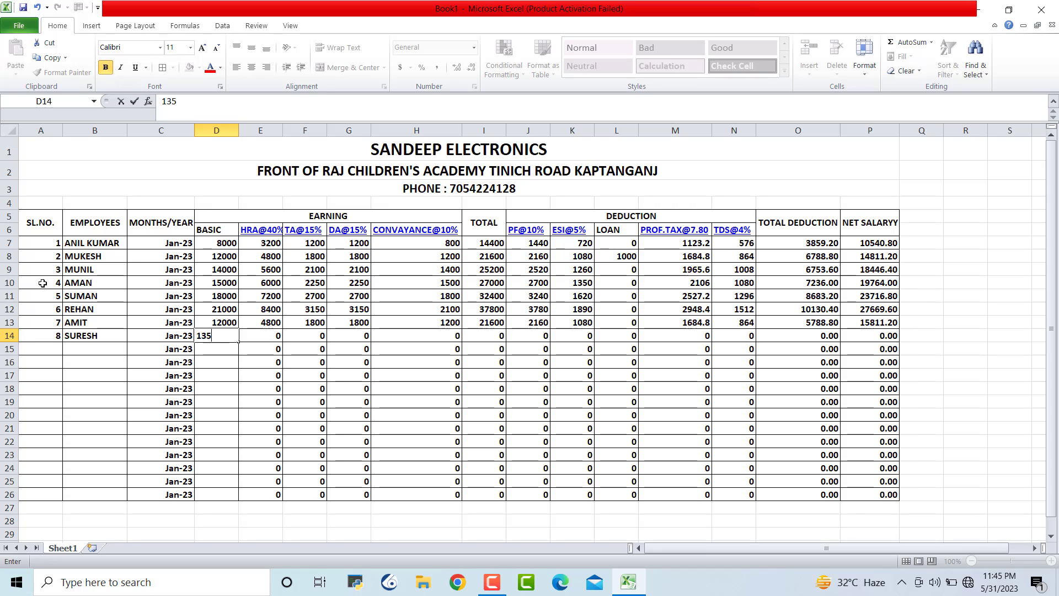
key(Return)
Enter employee 9 in row 15 with their name and basic pay 14500
key(Left)
key(Left)
key(Left)
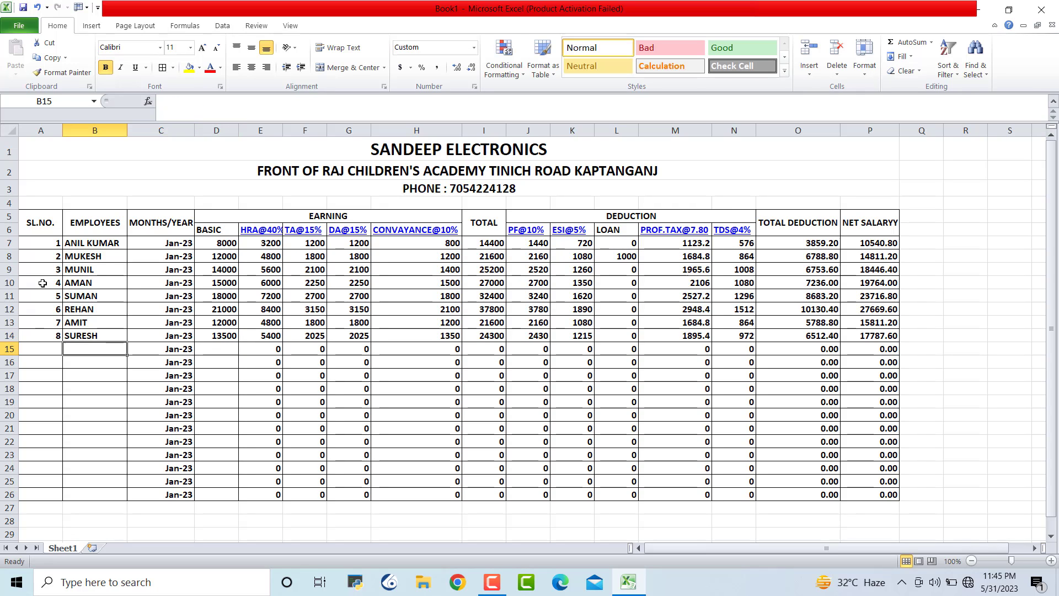
text(9)
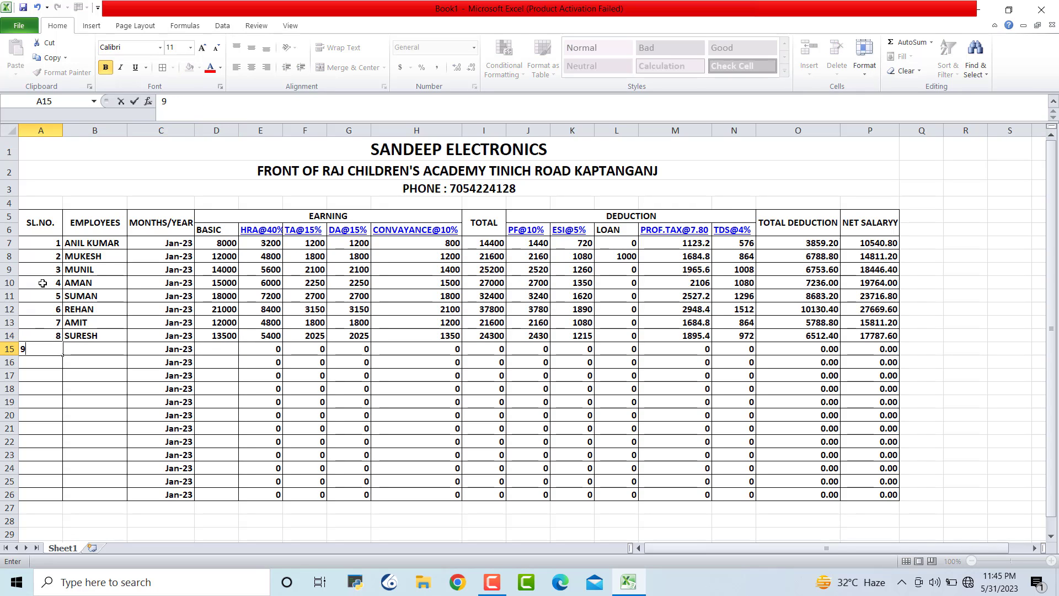
key(Tab)
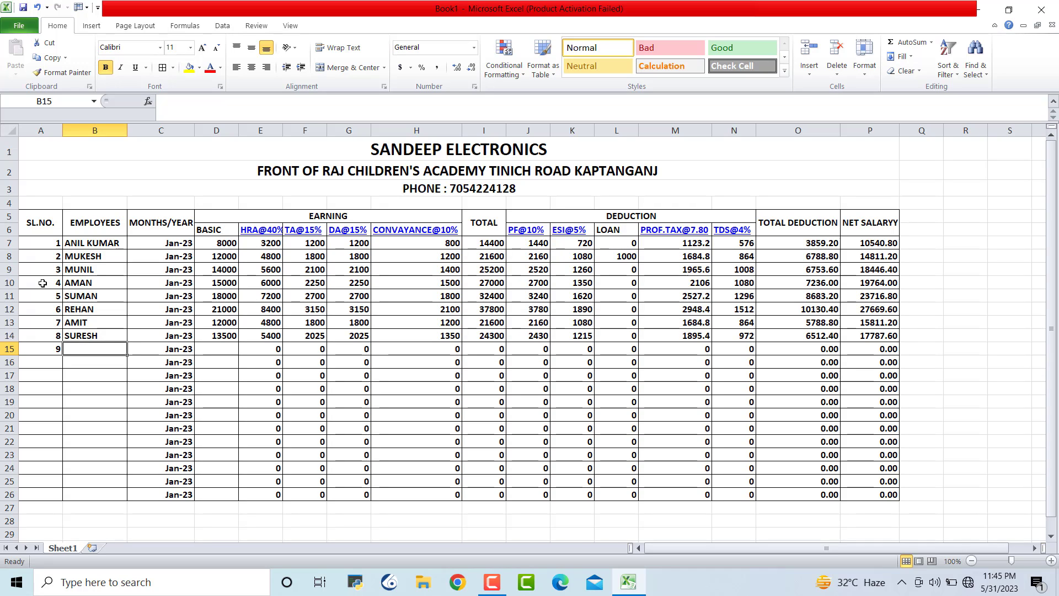
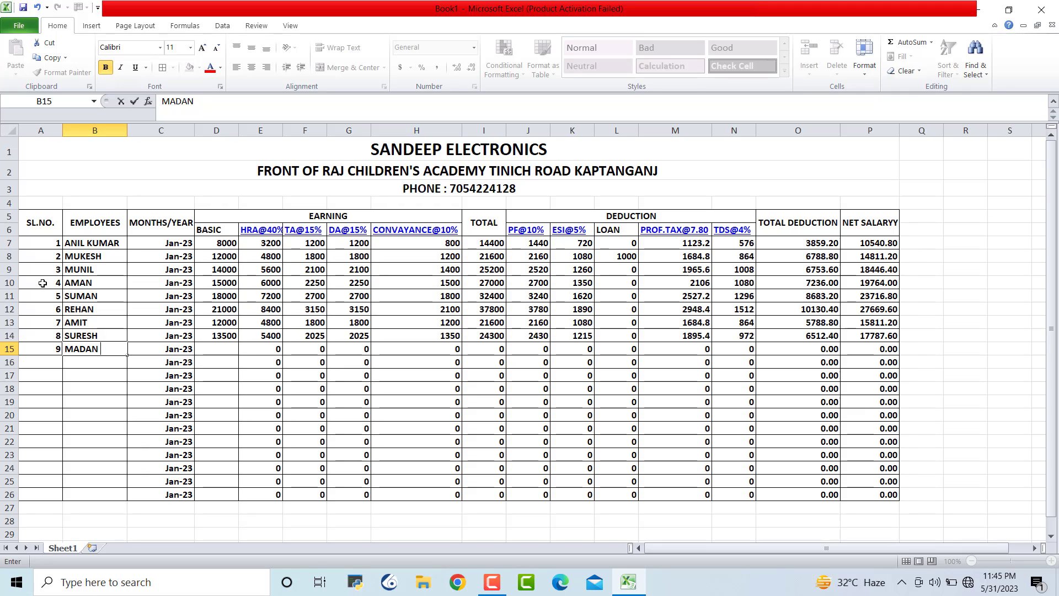
key(Tab)
key(Tab)
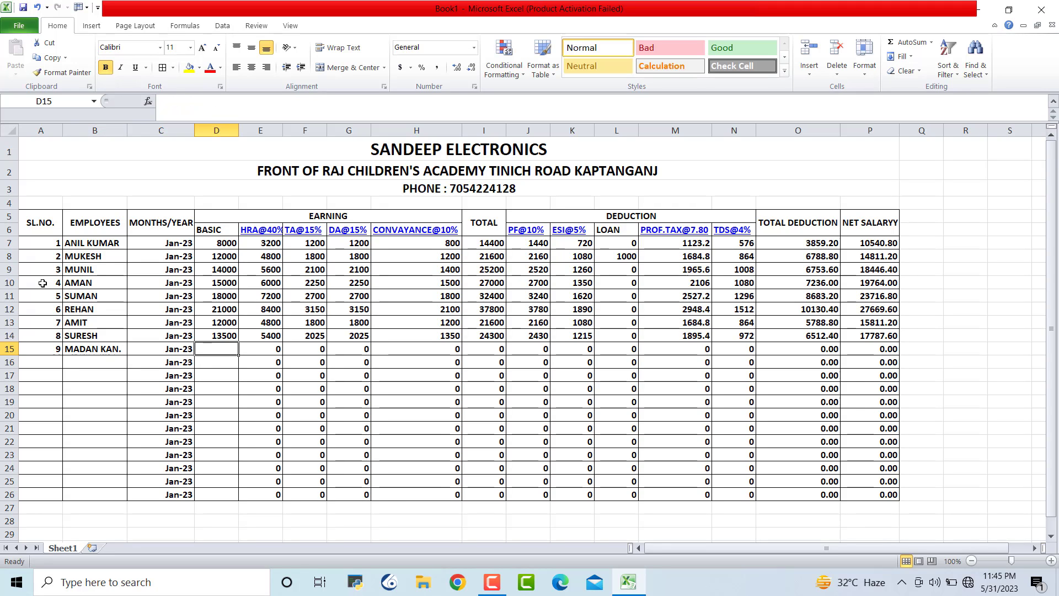
text(1)
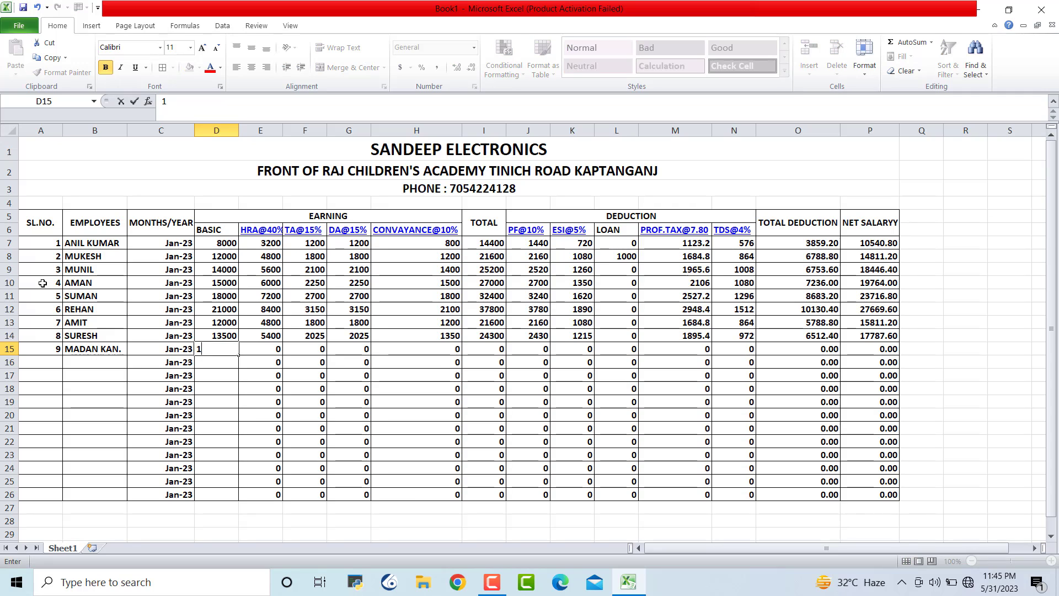
text(4500)
key(Return)
key(Left)
key(Left)
key(Left)
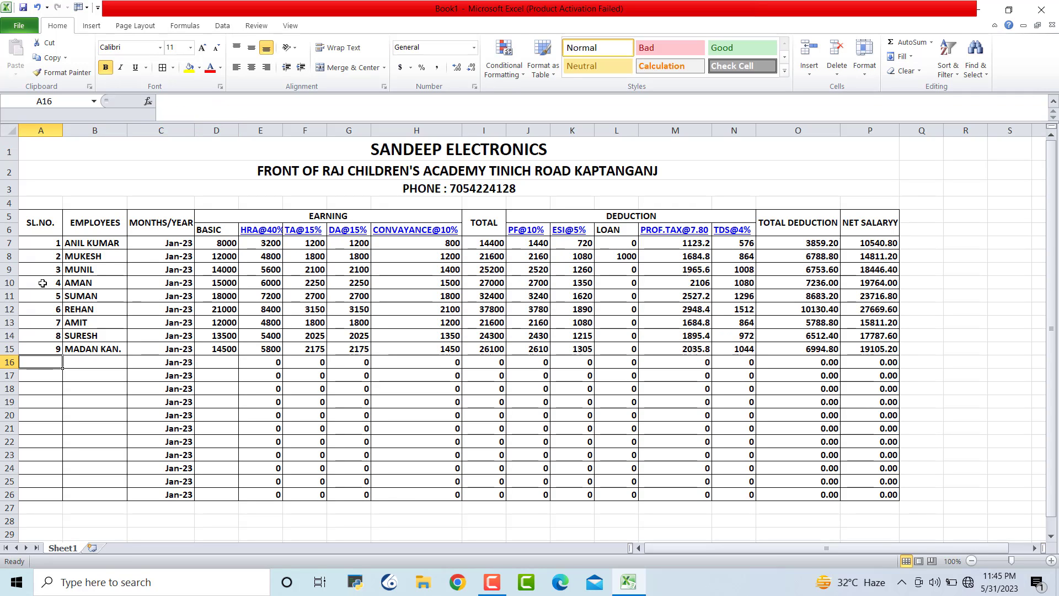
Center-align the table range A7:P26 using the Home tab's Center button
click(955, 326)
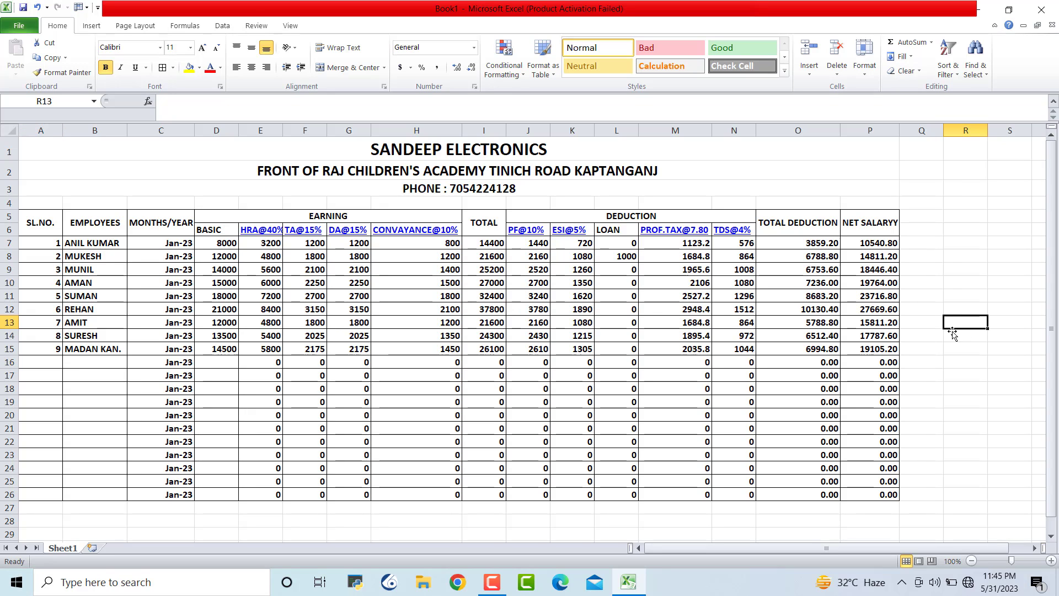
drag(46, 244, 889, 494)
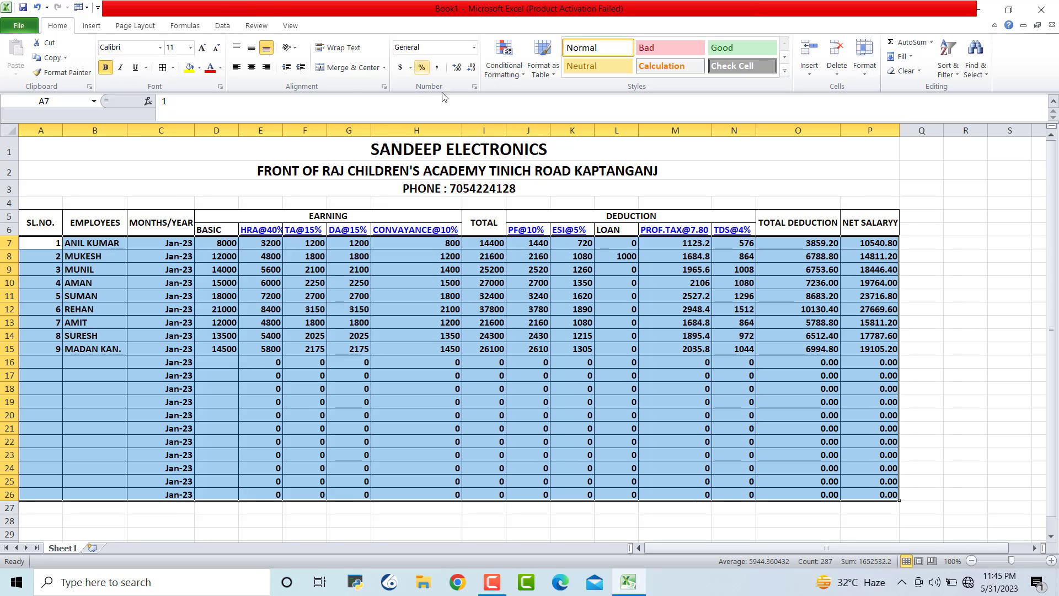
click(252, 68)
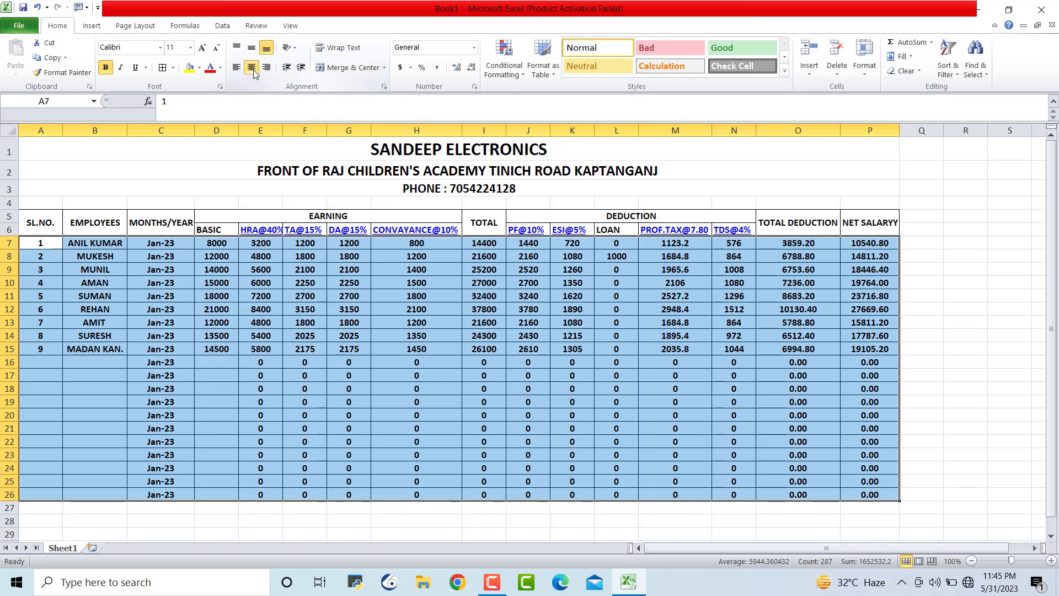
click(935, 325)
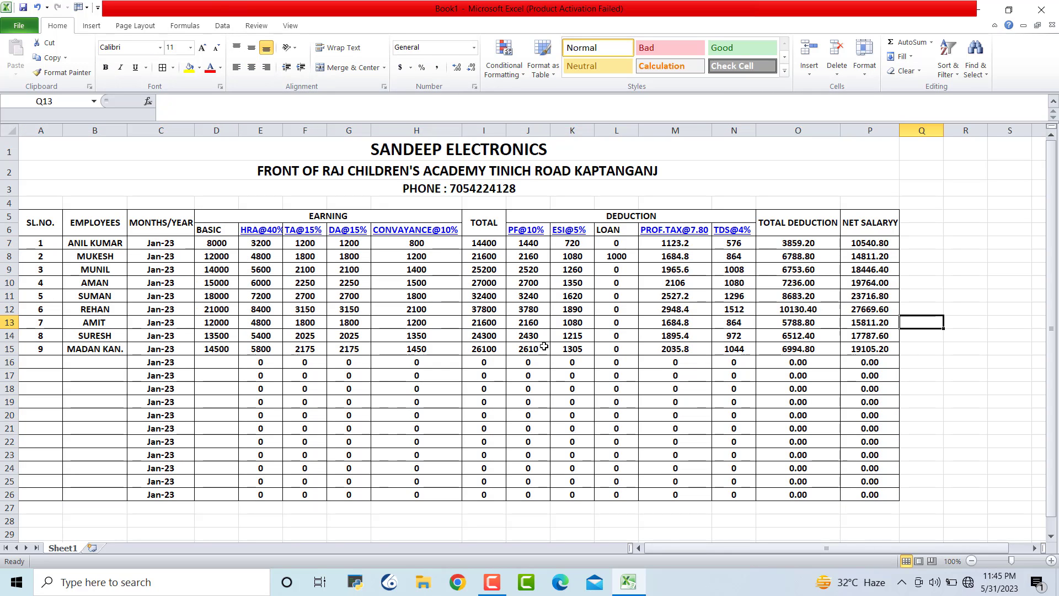